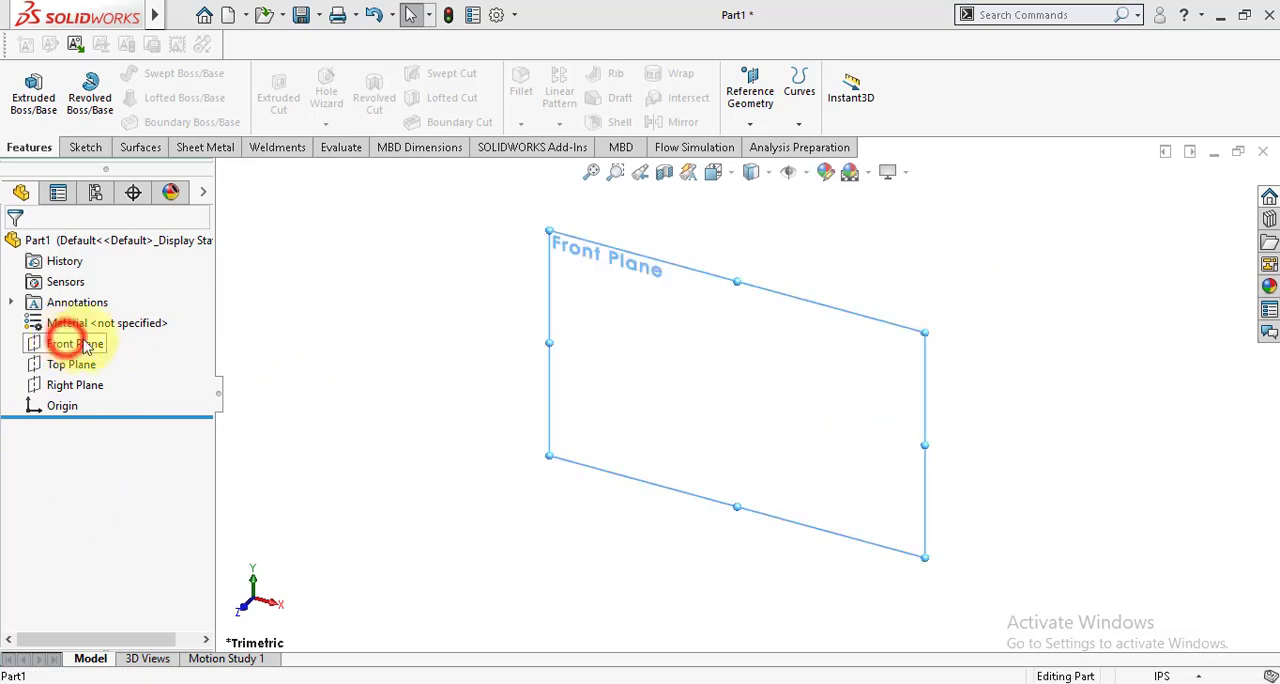
# Step: Orient the view normal to the Front Plane and start a sketch on that plane
pyautogui.click(168, 316)
pyautogui.click(337, 337)
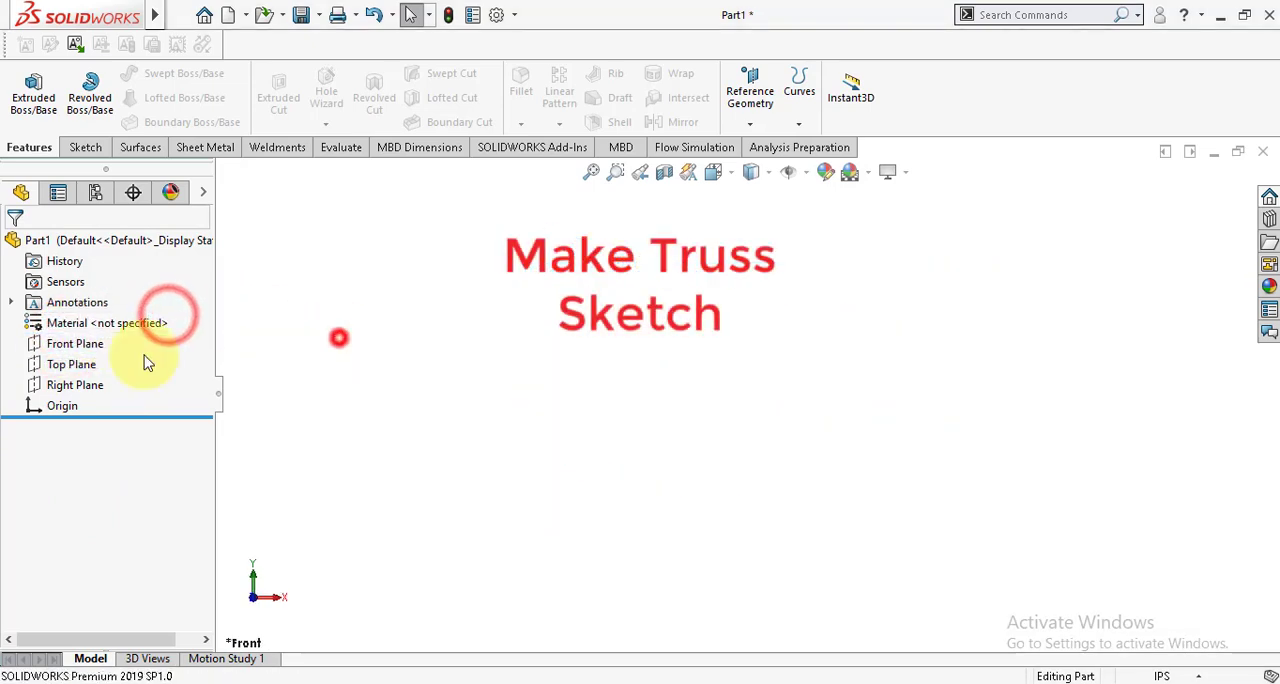
pyautogui.click(75, 343)
pyautogui.click(90, 318)
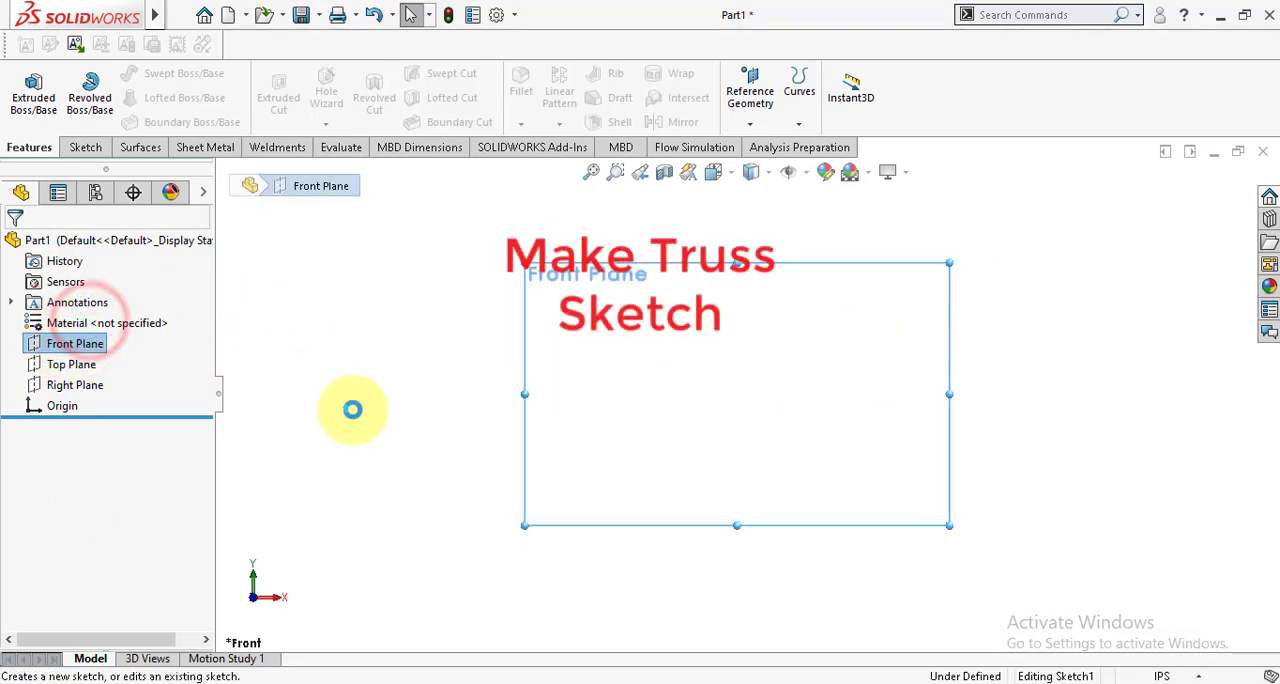
pyautogui.click(350, 409)
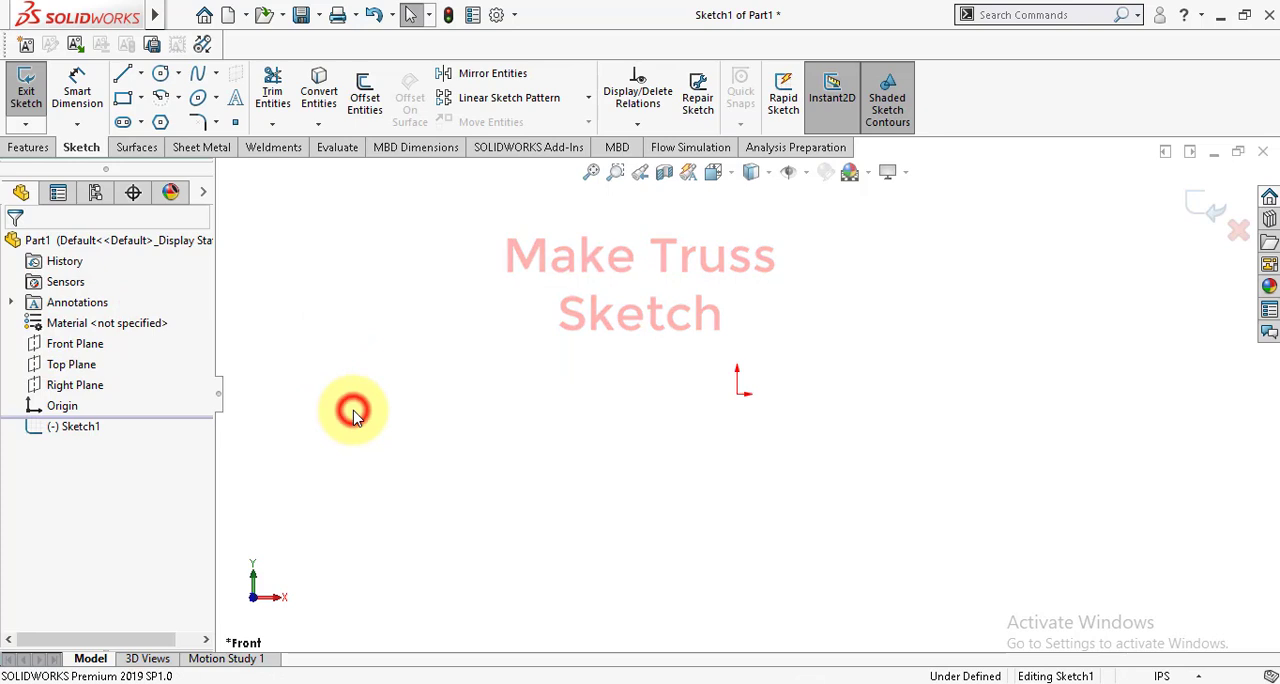
# Step: Sketch a horizontal line about 2.33 in long, running in the positive X direction from the origin
pyautogui.click(120, 78)
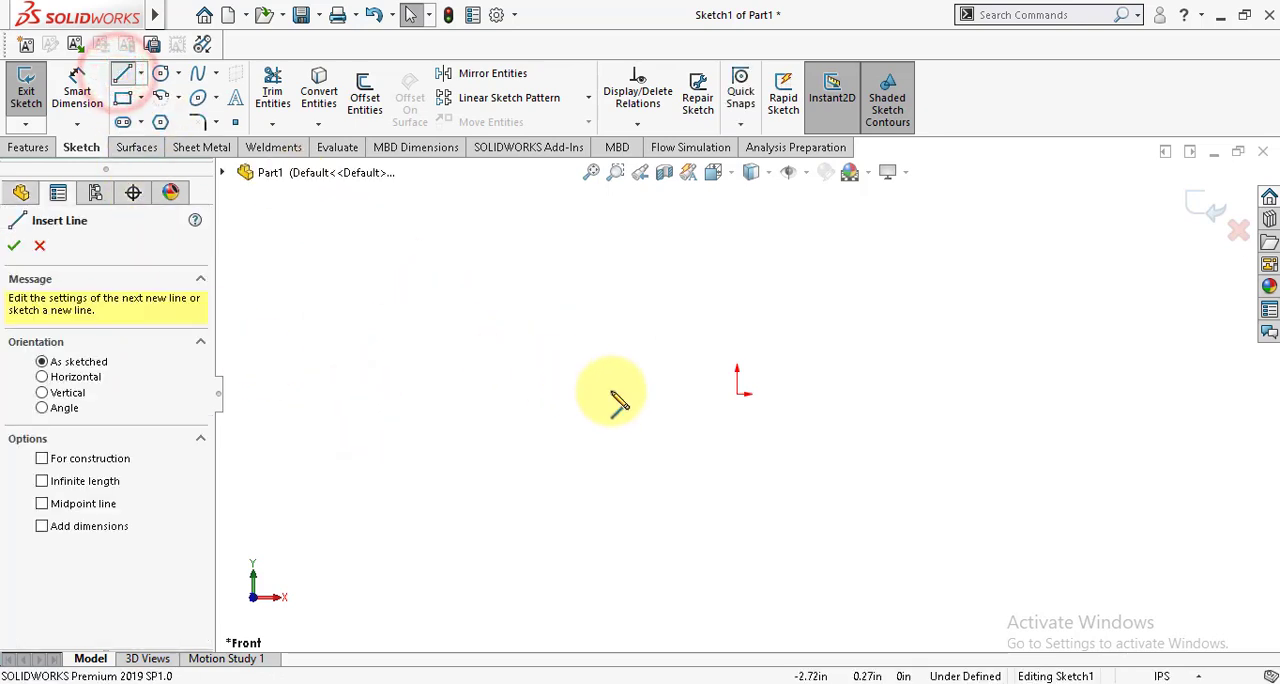
pyautogui.click(739, 394)
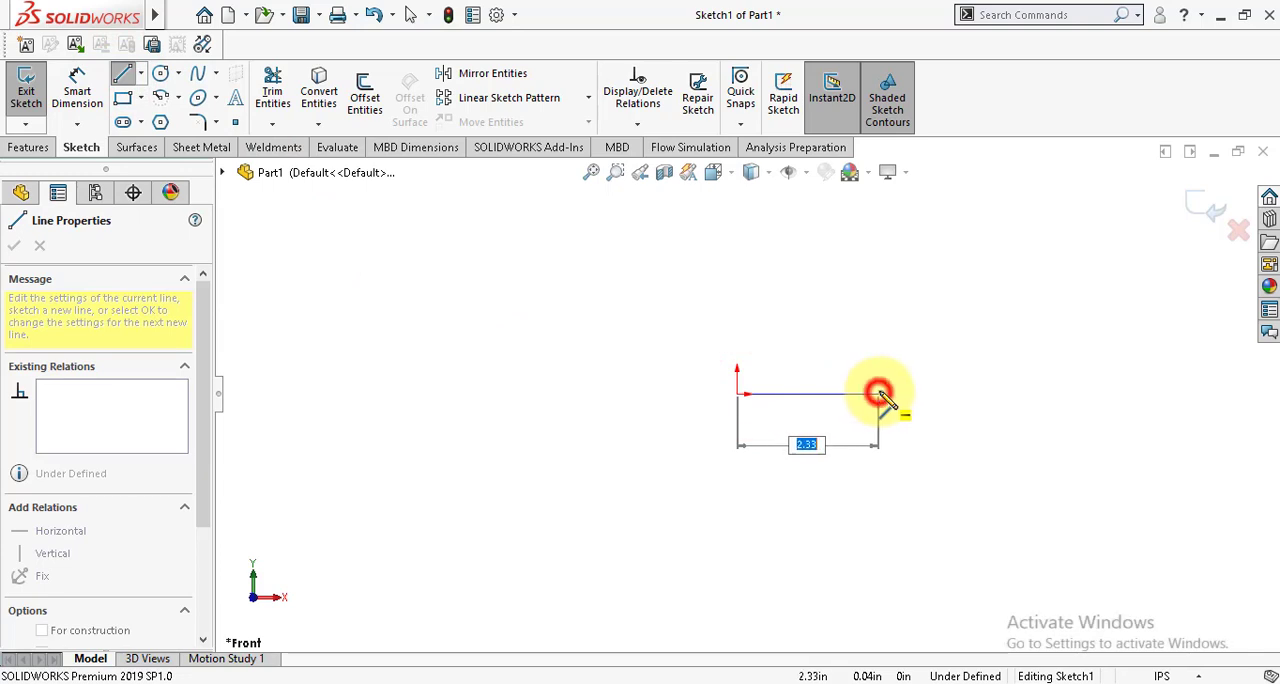
pyautogui.click(879, 393)
pyautogui.press('Escape')
# Step: Change the document units to MMGS and reopen Sketch1 for editing
pyautogui.click(1161, 675)
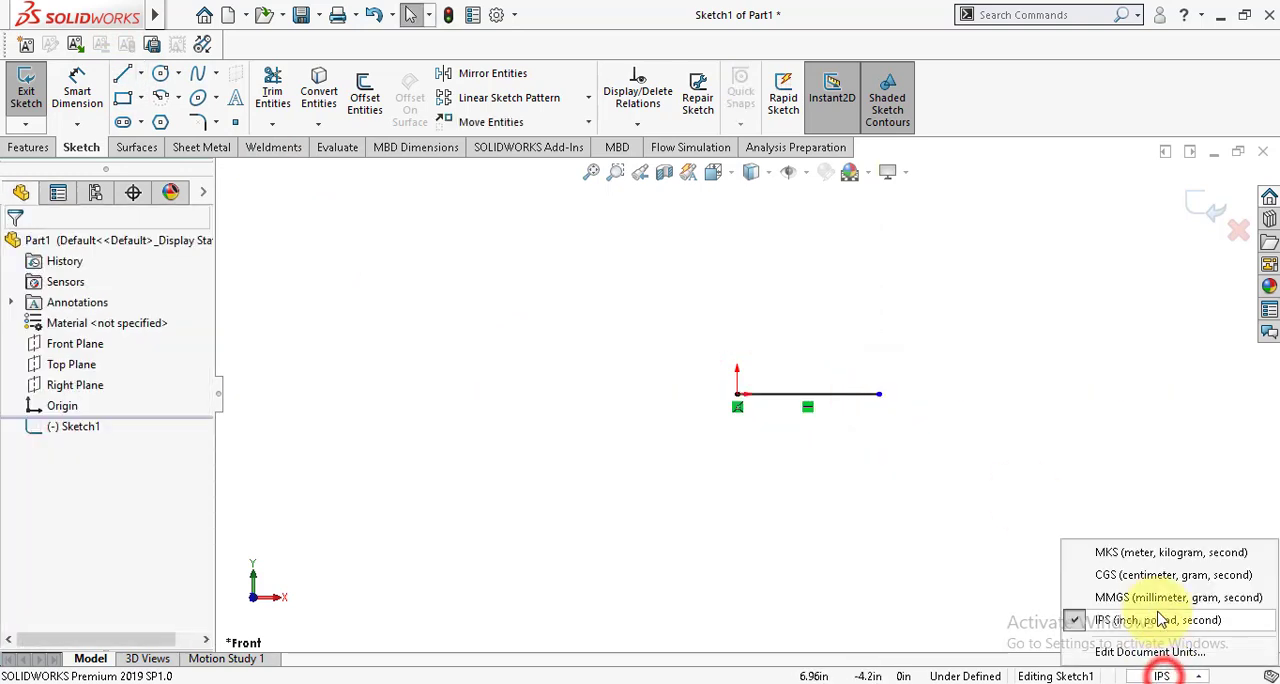
pyautogui.click(1145, 599)
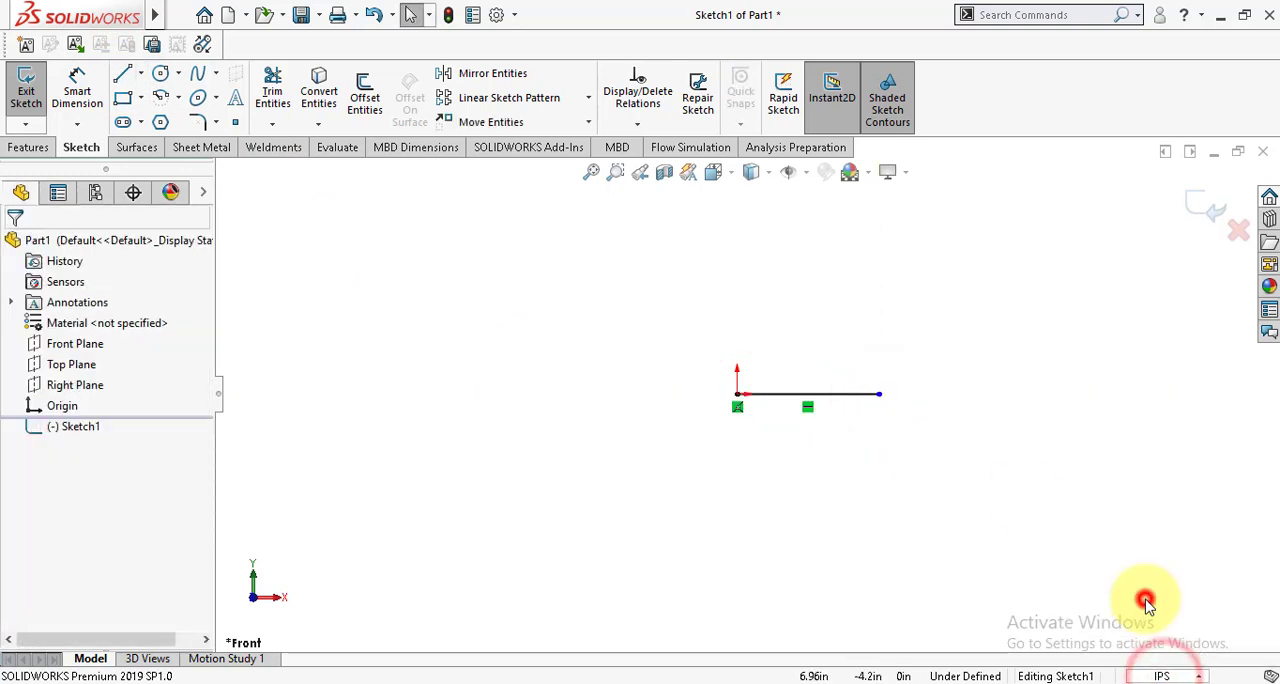
pyautogui.click(67, 427)
pyautogui.click(80, 366)
pyautogui.click(540, 514)
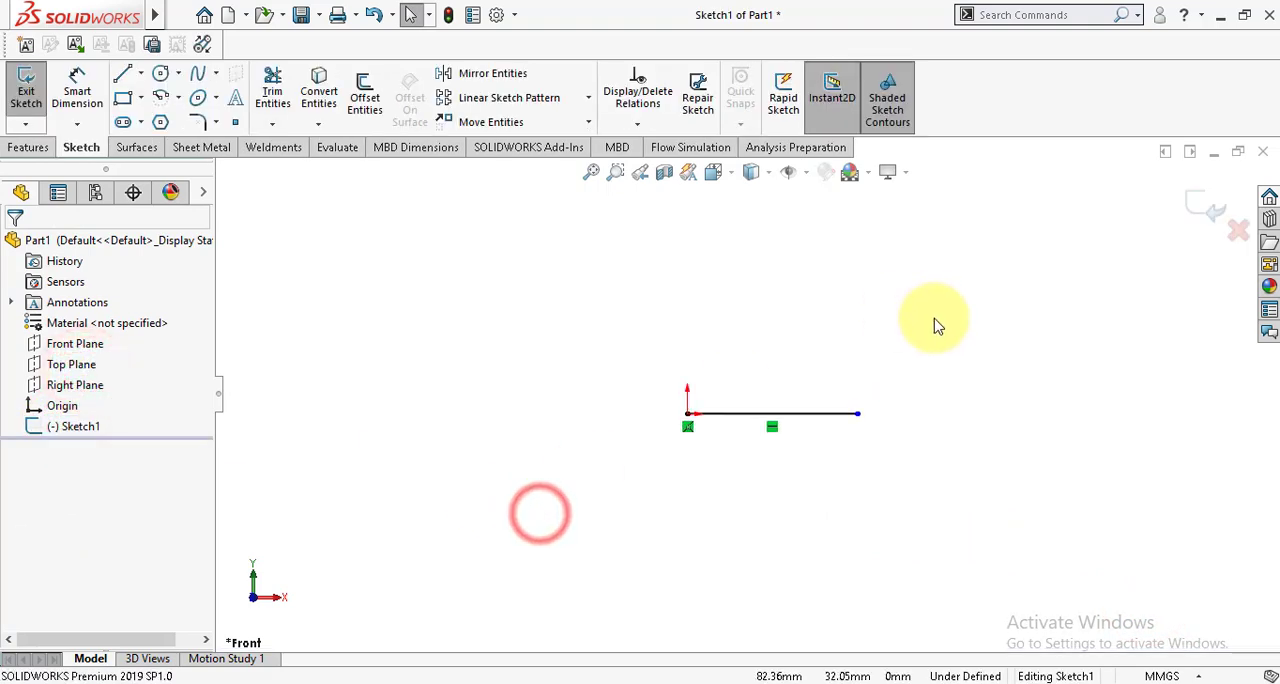
# Step: Extend the base line with two more collinear horizontal segments, about 41 mm and 47 mm long
pyautogui.scroll(-1, 935, 325)
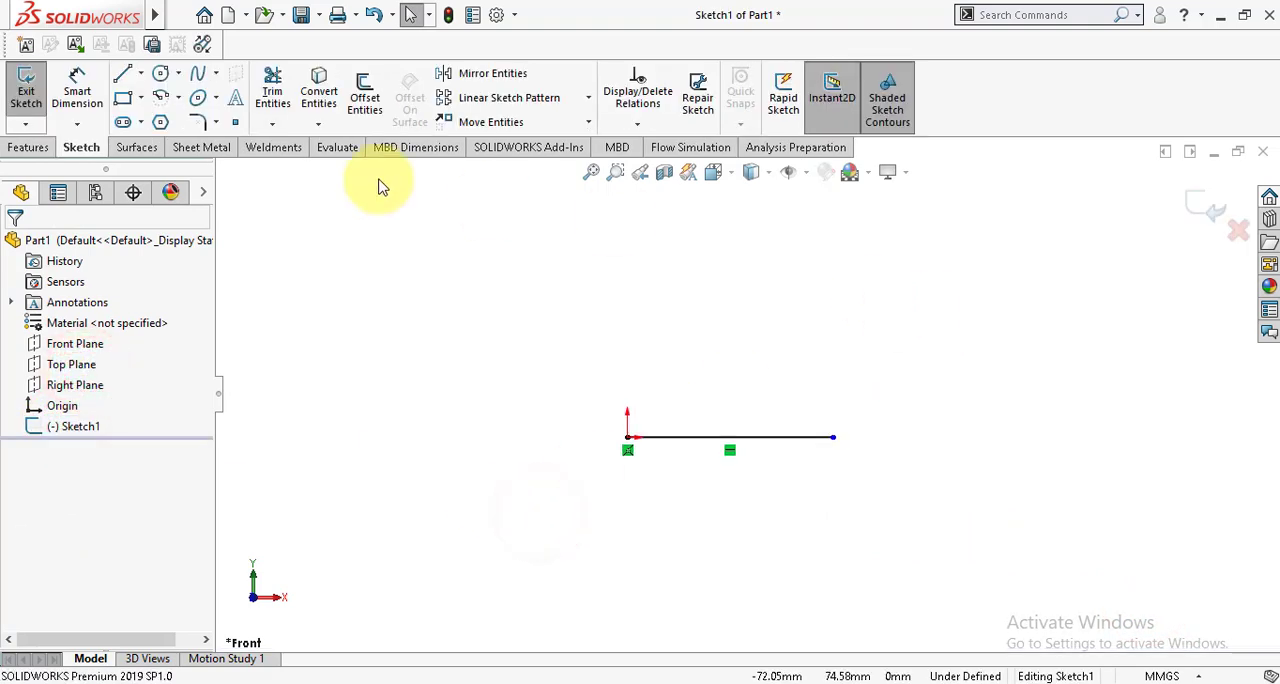
pyautogui.click(123, 80)
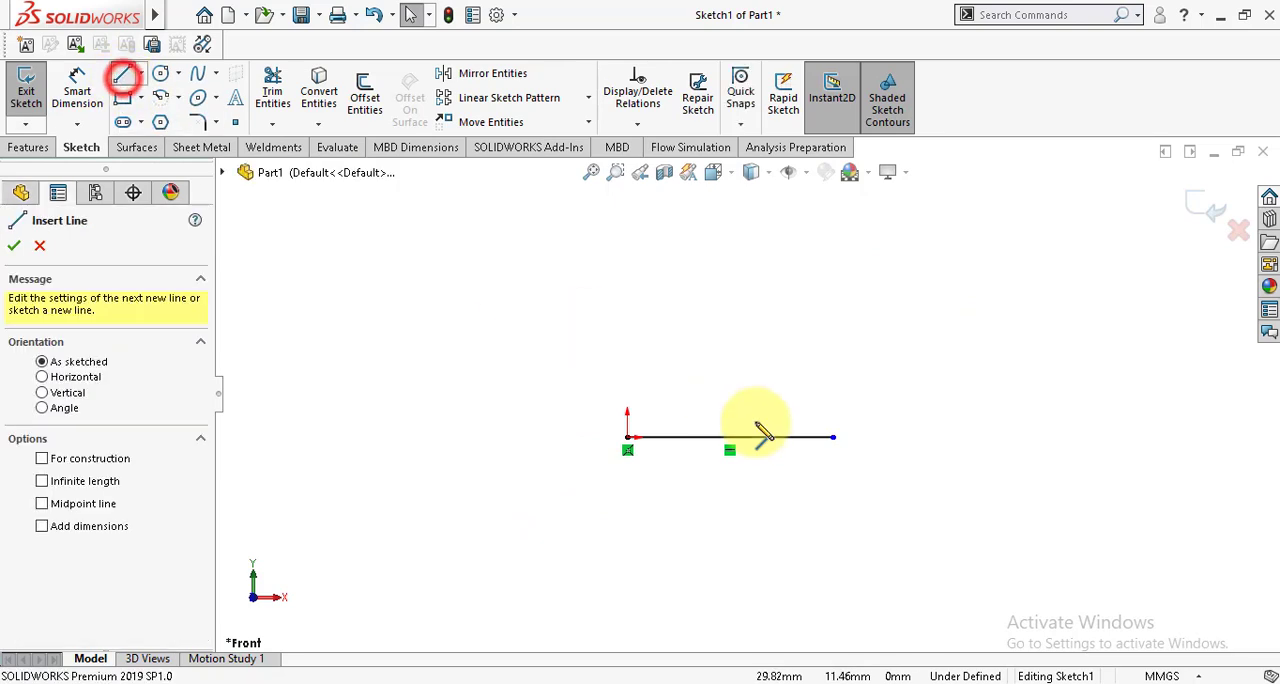
pyautogui.click(834, 438)
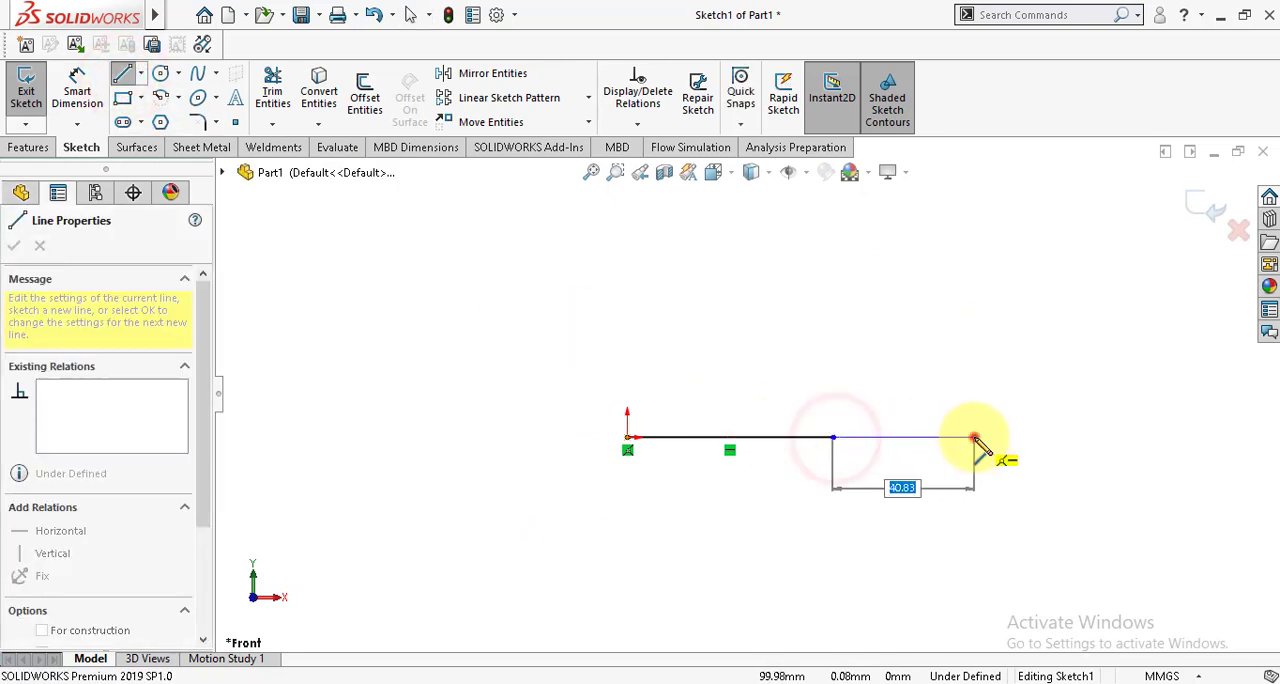
pyautogui.click(975, 438)
pyautogui.click(1136, 437)
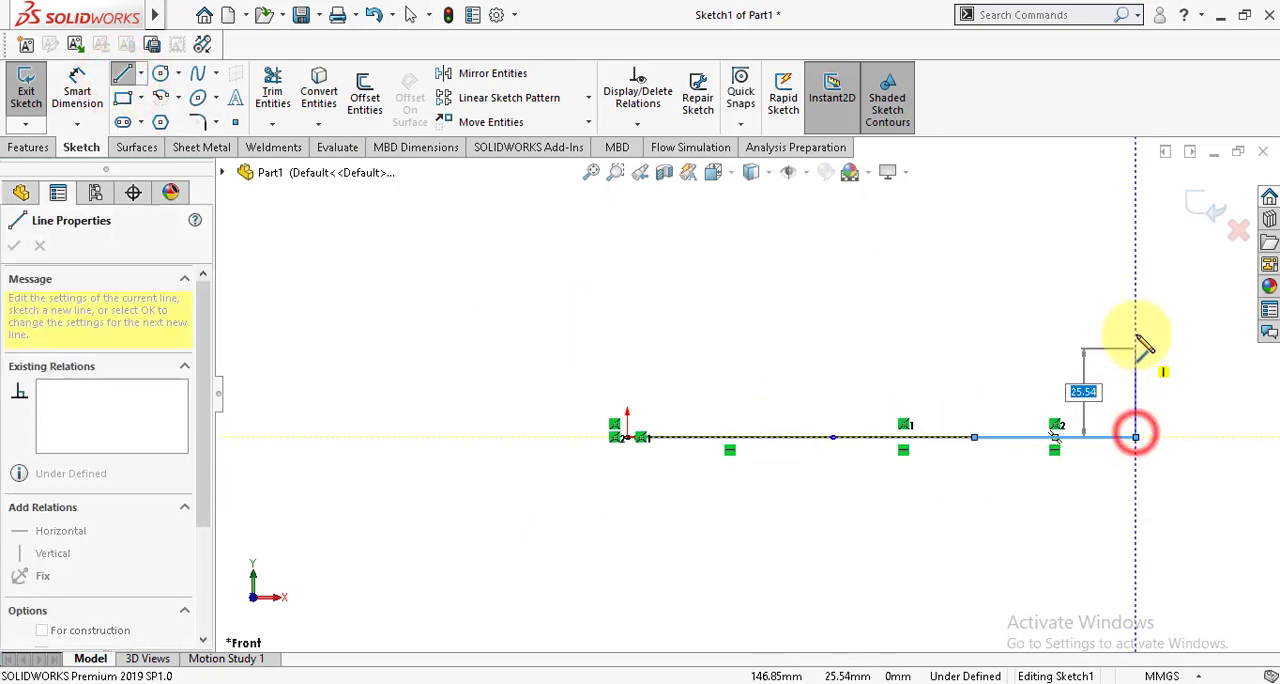
# Step: Close the rectangle with lines about 41 mm high, splitting its top edge into three segments about 47, 41 and 59 mm long
pyautogui.click(1136, 293)
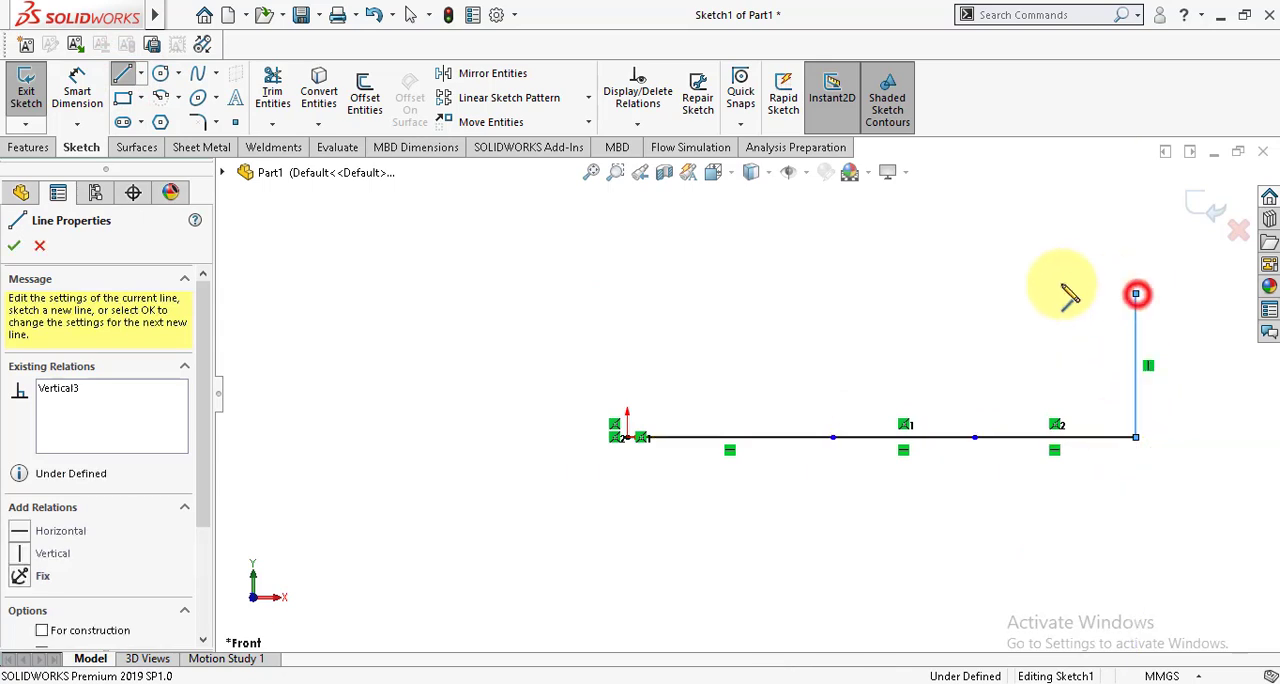
pyautogui.click(974, 293)
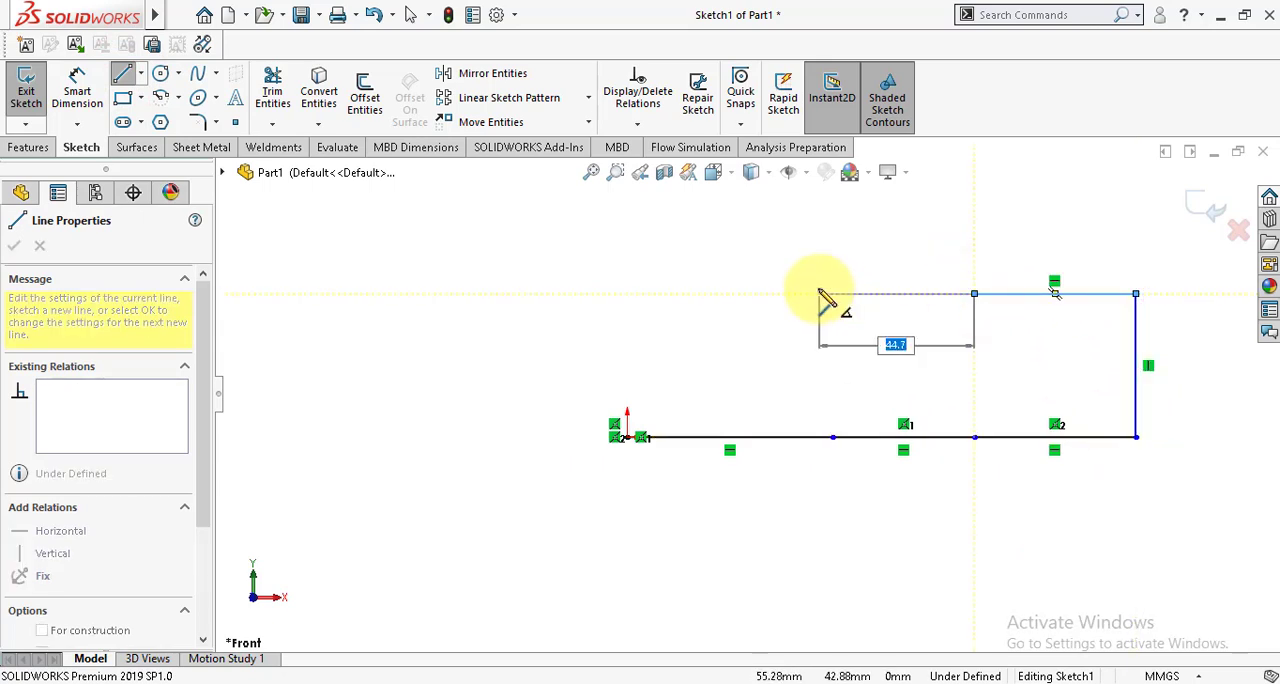
pyautogui.click(832, 293)
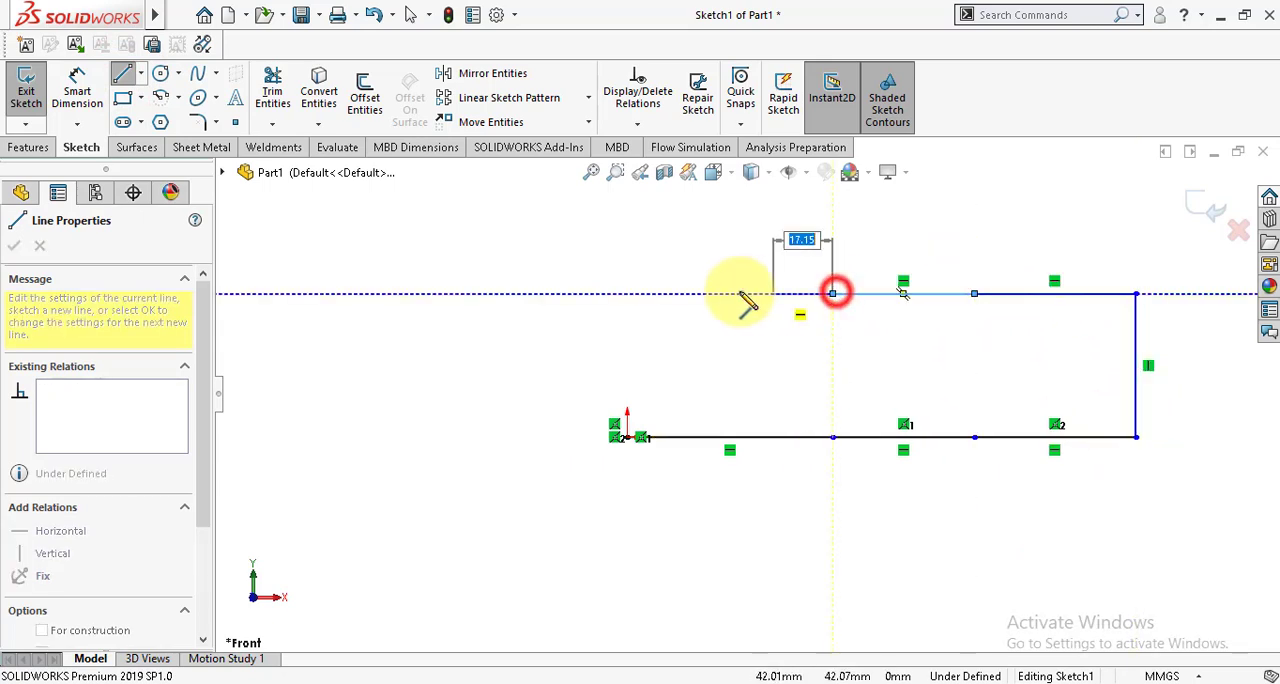
pyautogui.click(627, 293)
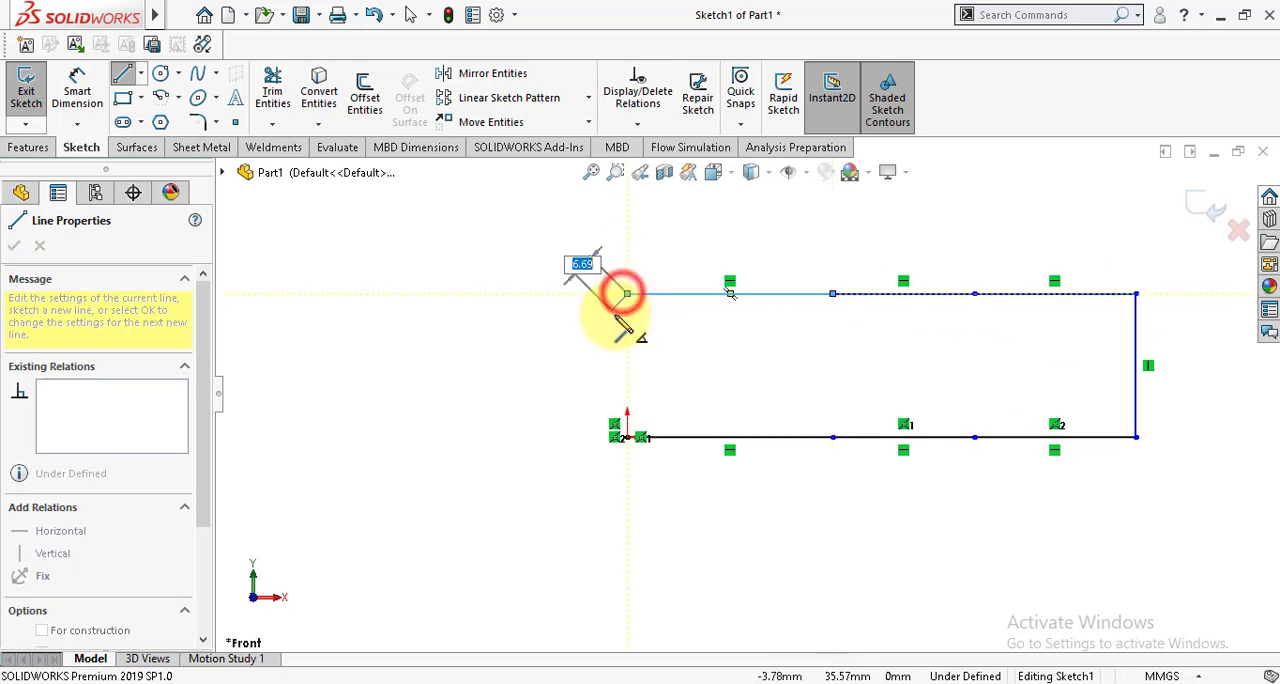
pyautogui.click(627, 437)
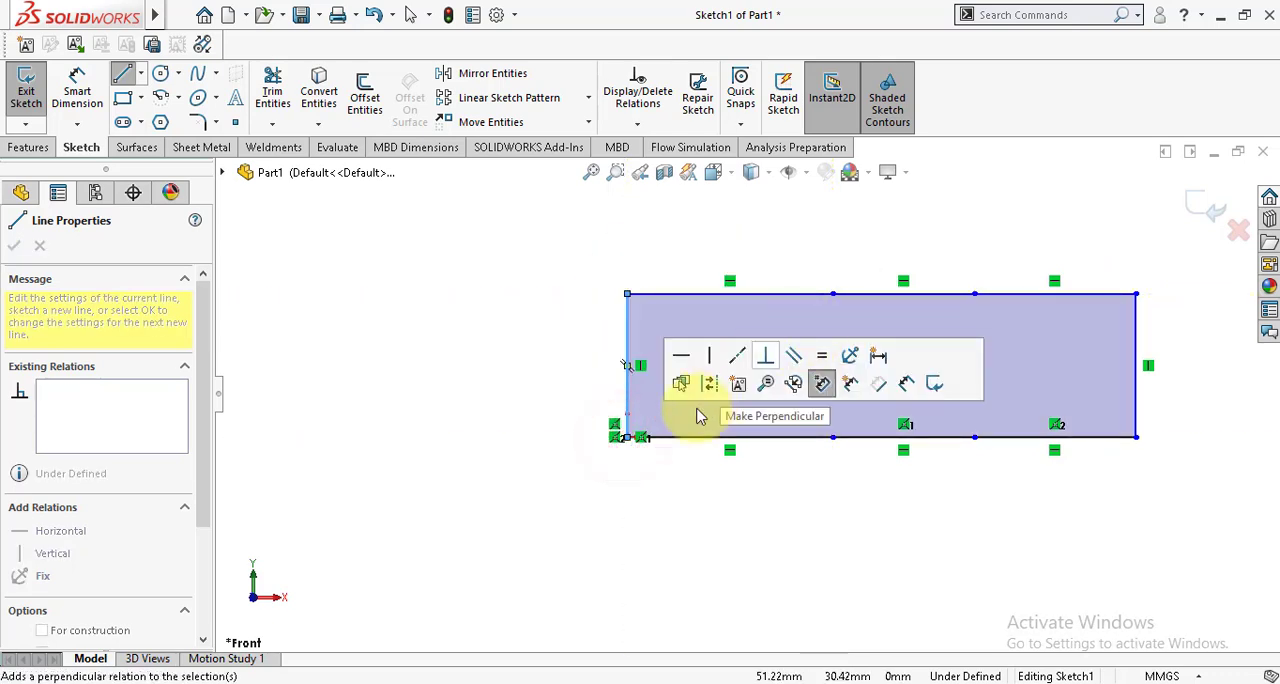
pyautogui.press('Escape')
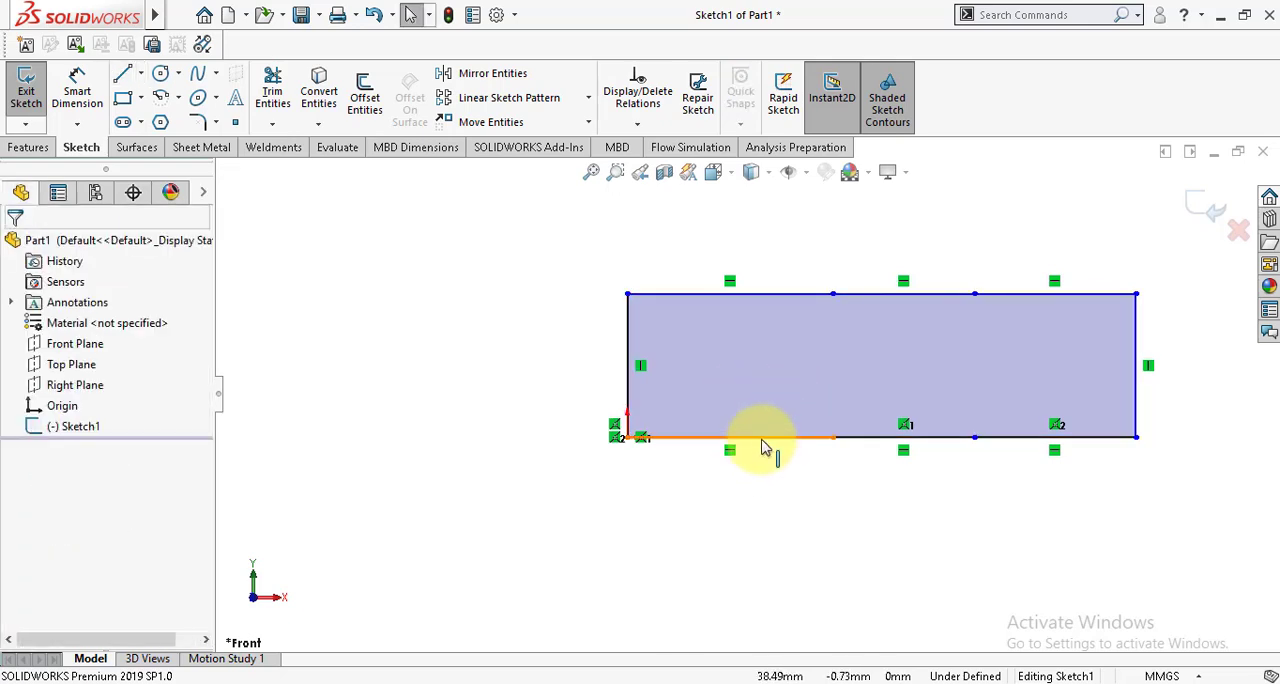
# Step: Add an equal relation between the three bottom segments of the rectangle
pyautogui.click(760, 438)
pyautogui.keyDown('ctrl'); pyautogui.click(877, 438); pyautogui.keyUp('ctrl')
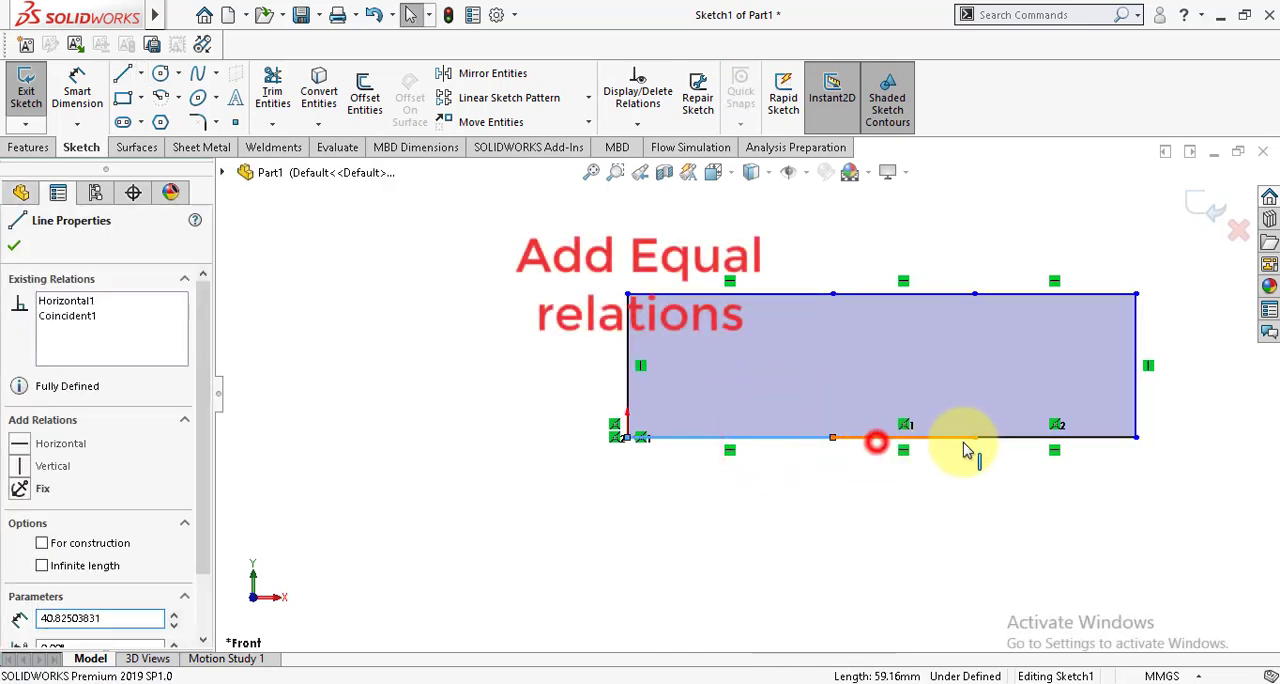
pyautogui.keyDown('ctrl'); pyautogui.click(1040, 440); pyautogui.keyUp('ctrl')
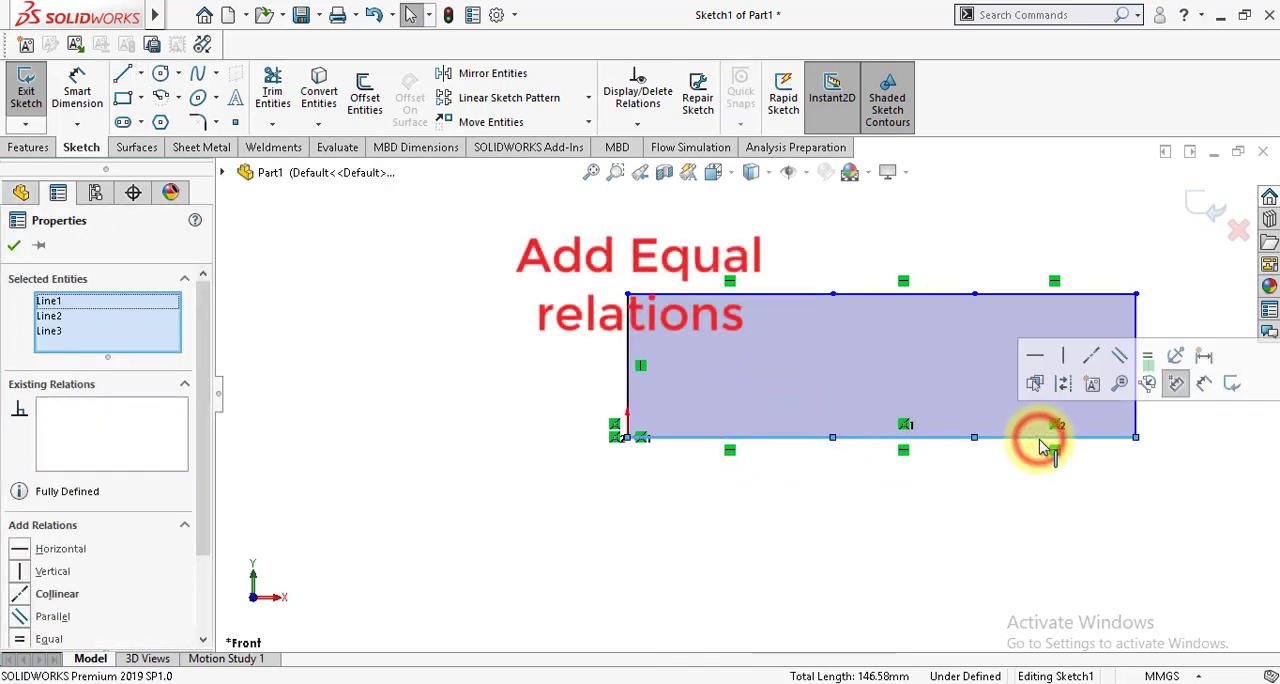
pyautogui.click(1147, 358)
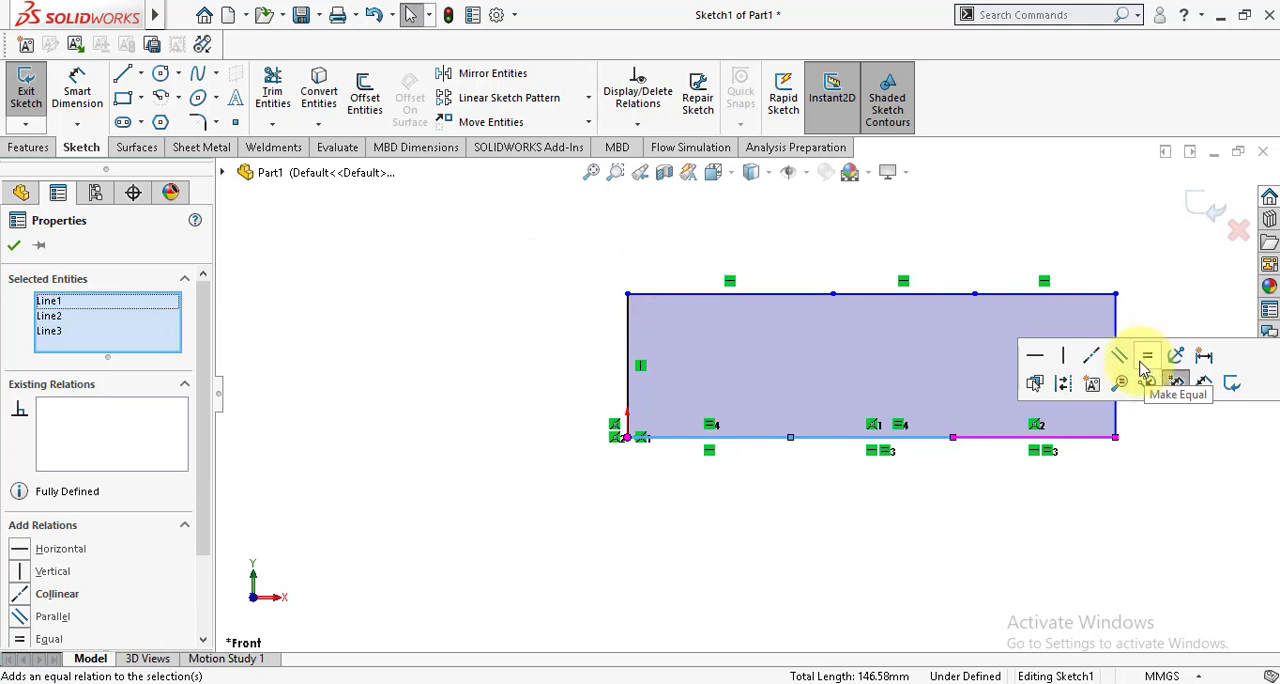
pyautogui.click(12, 247)
# Step: Add an equal relation between the three top segments of the rectangle
pyautogui.click(692, 292)
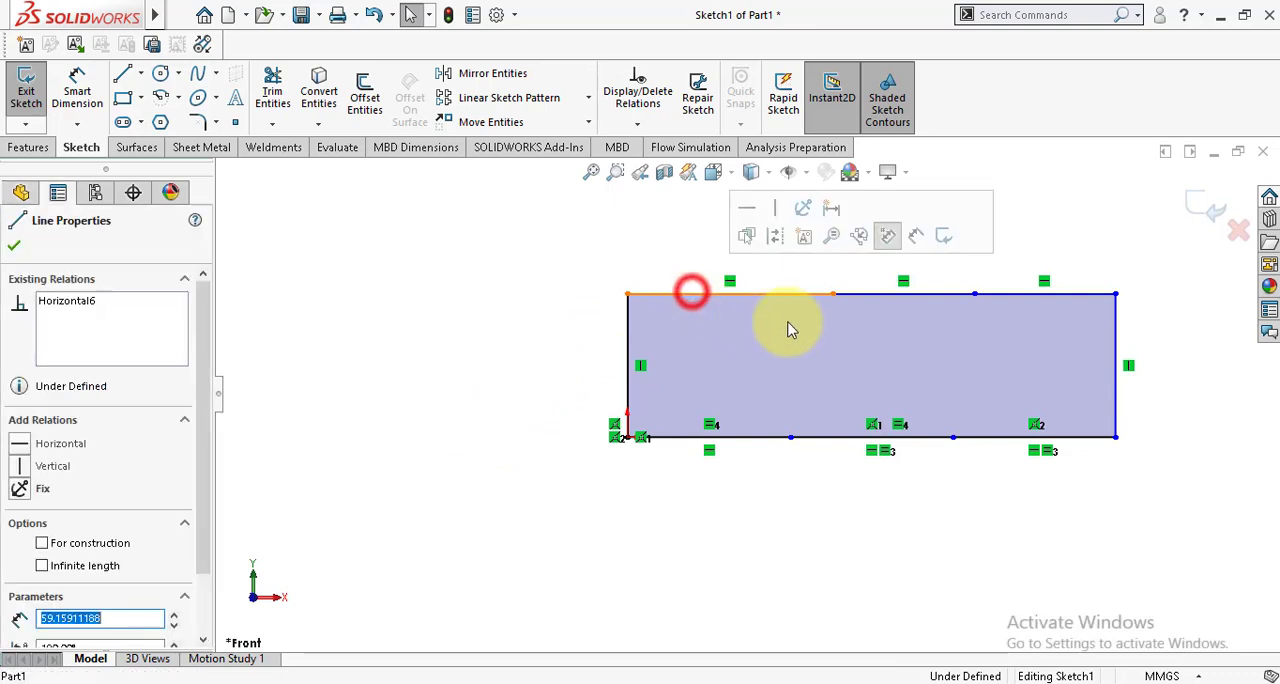
pyautogui.keyDown('ctrl'); pyautogui.click(900, 294); pyautogui.keyUp('ctrl')
pyautogui.keyDown('ctrl'); pyautogui.click(1014, 295); pyautogui.keyUp('ctrl')
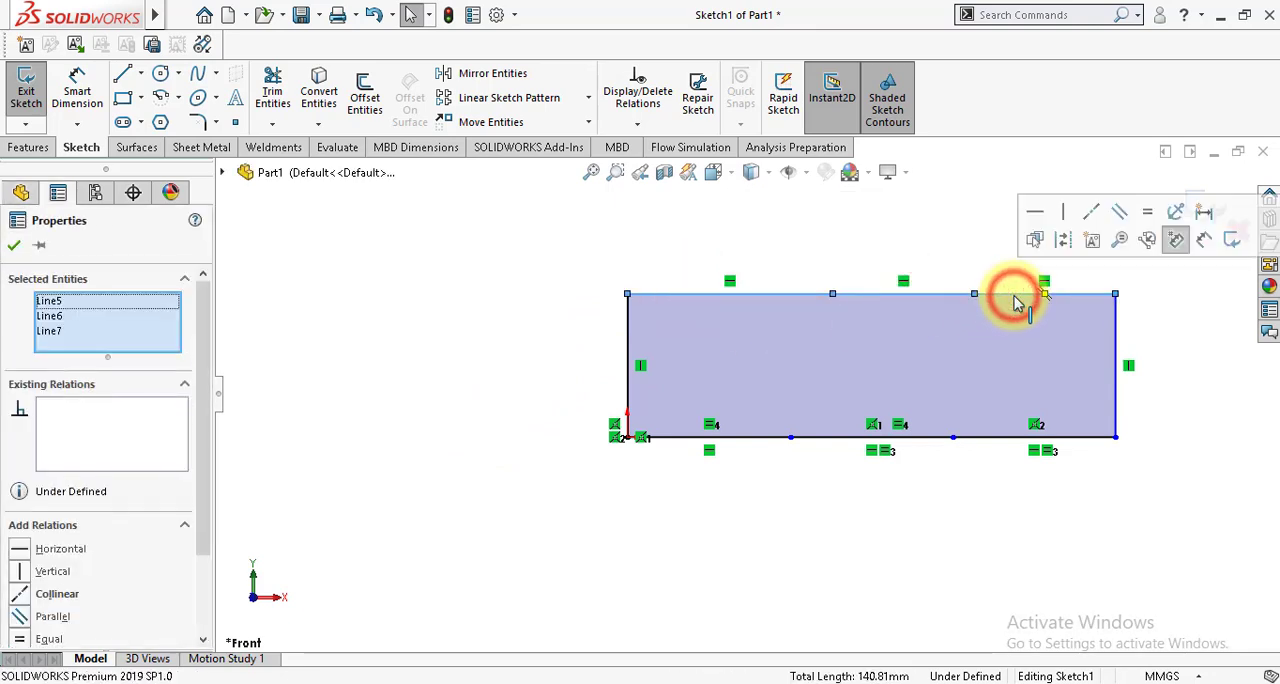
pyautogui.click(1147, 212)
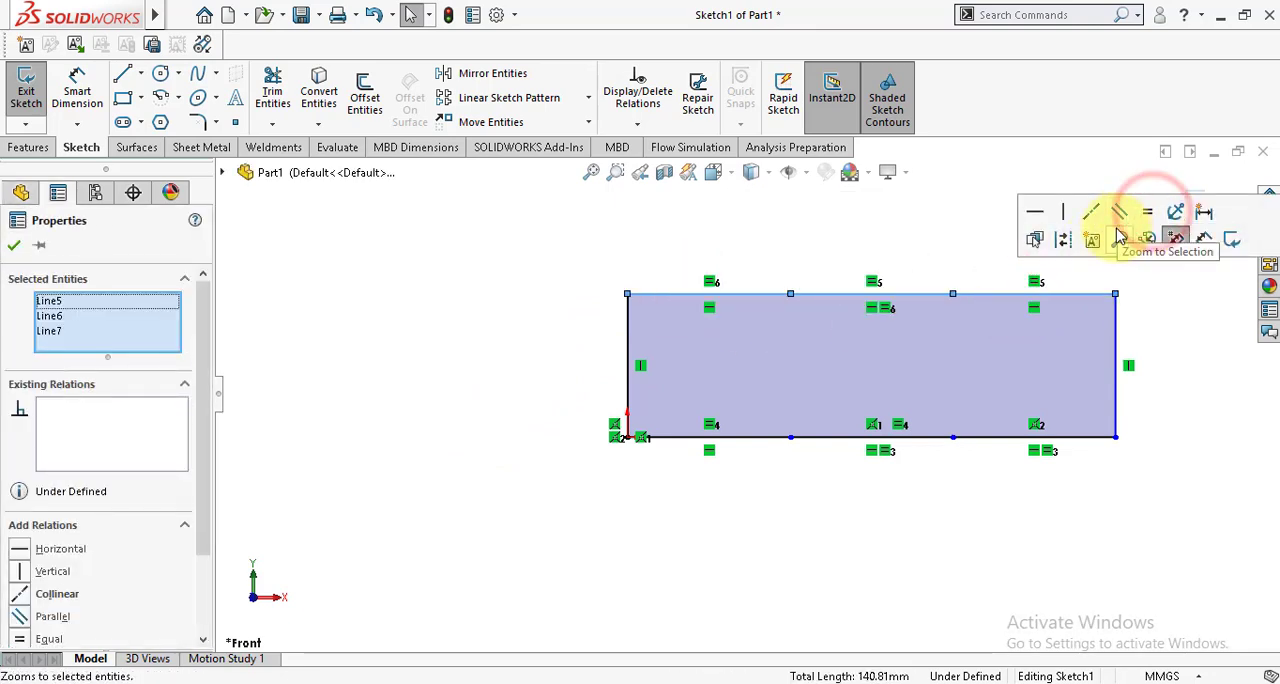
pyautogui.click(13, 247)
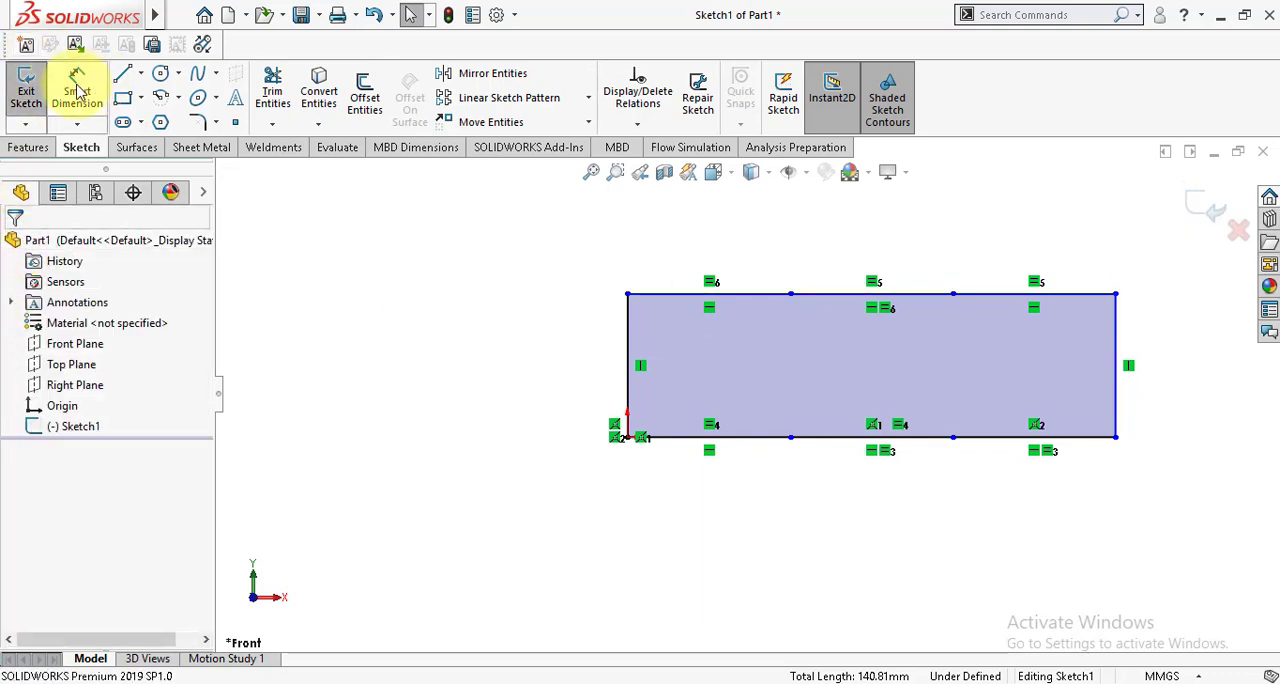
# Step: Make the rectangle's two vertical sides equal in length
pyautogui.click(629, 368)
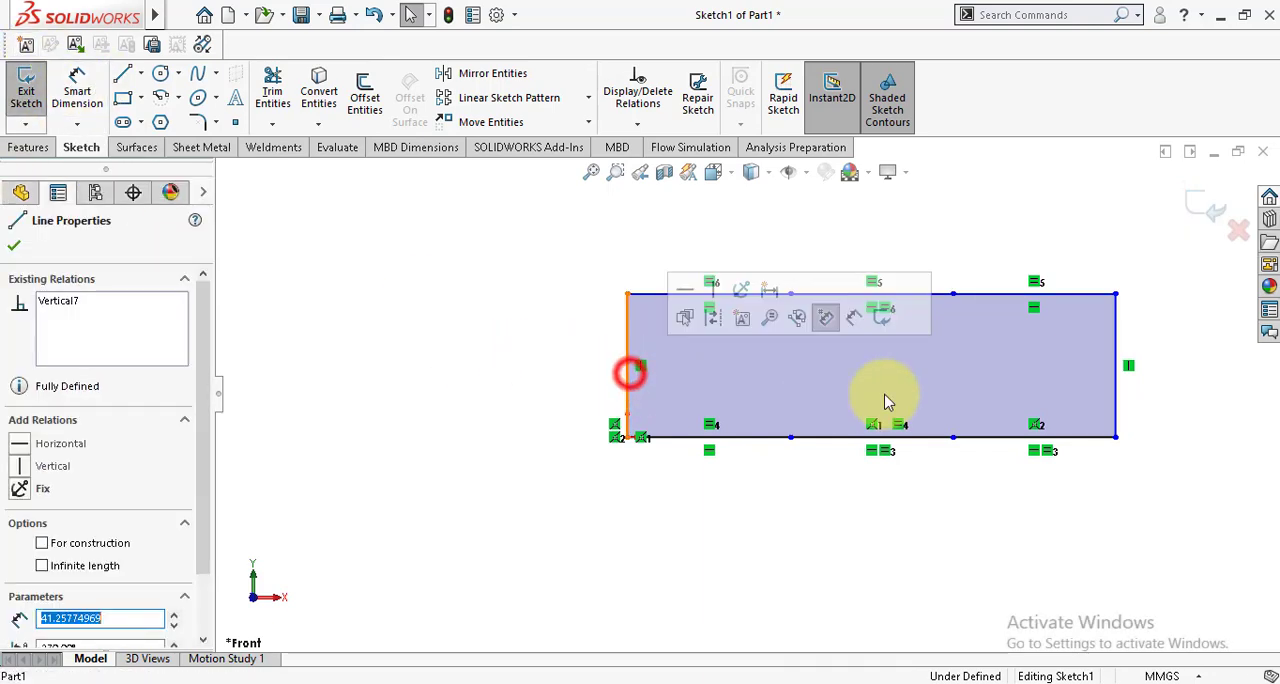
pyautogui.keyDown('ctrl'); pyautogui.click(1118, 392); pyautogui.keyUp('ctrl')
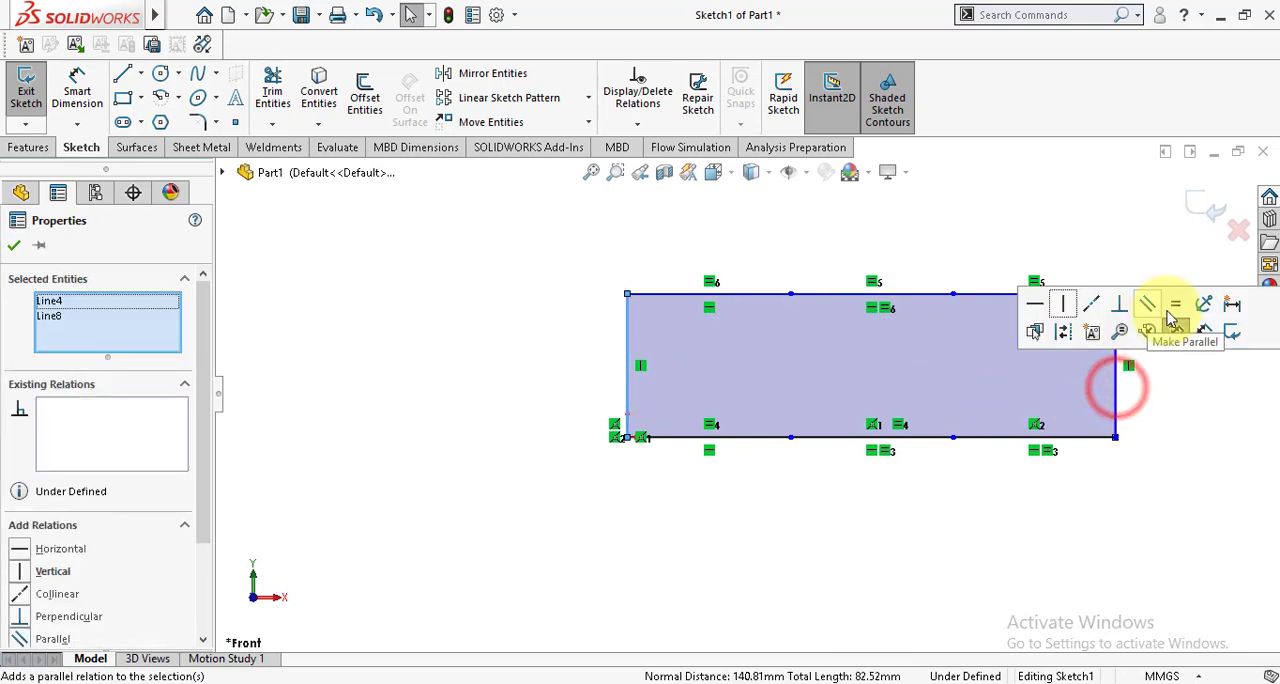
pyautogui.click(1178, 303)
pyautogui.click(12, 246)
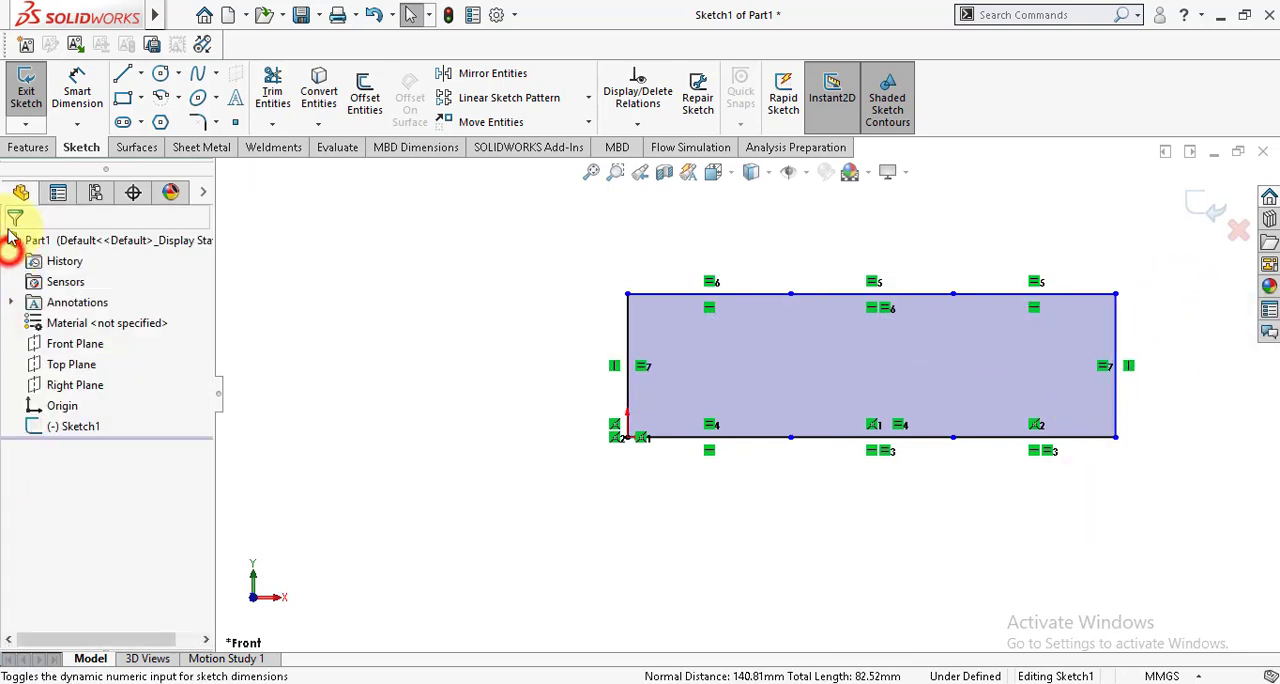
# Step: Dimension the bottom segment that starts at the origin to 300 mm, placing the dimension below it
pyautogui.click(65, 90)
pyautogui.click(727, 437)
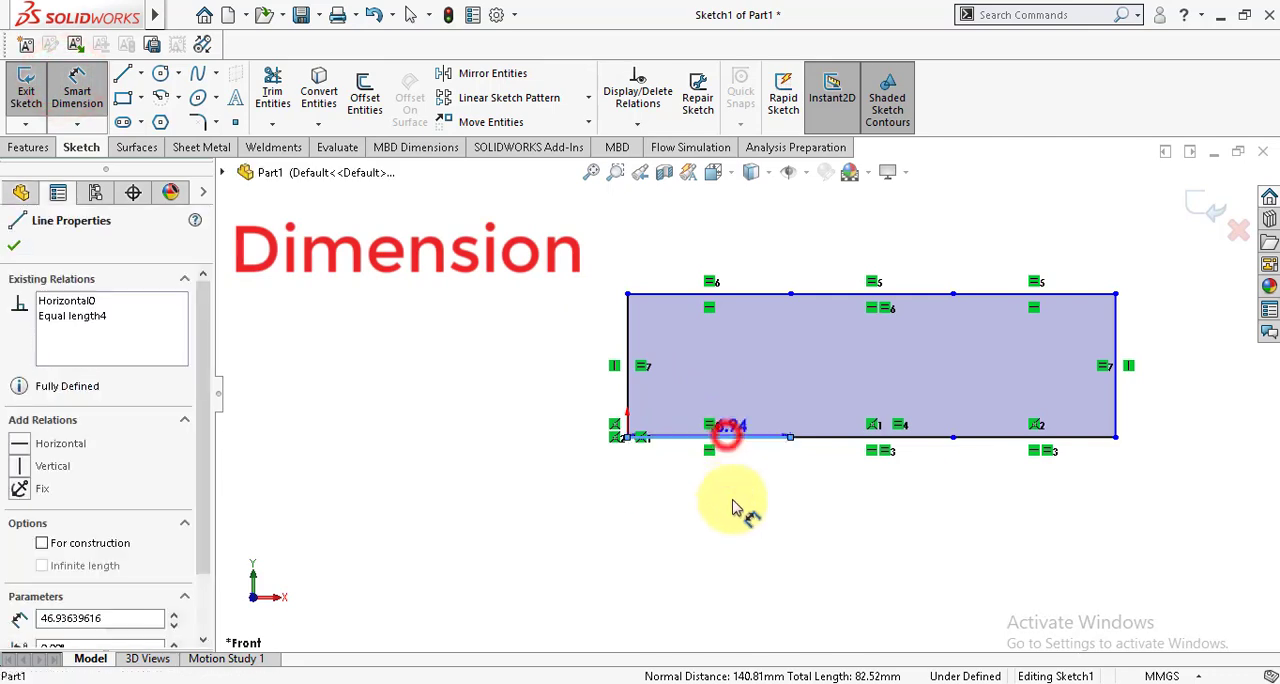
pyautogui.click(722, 533)
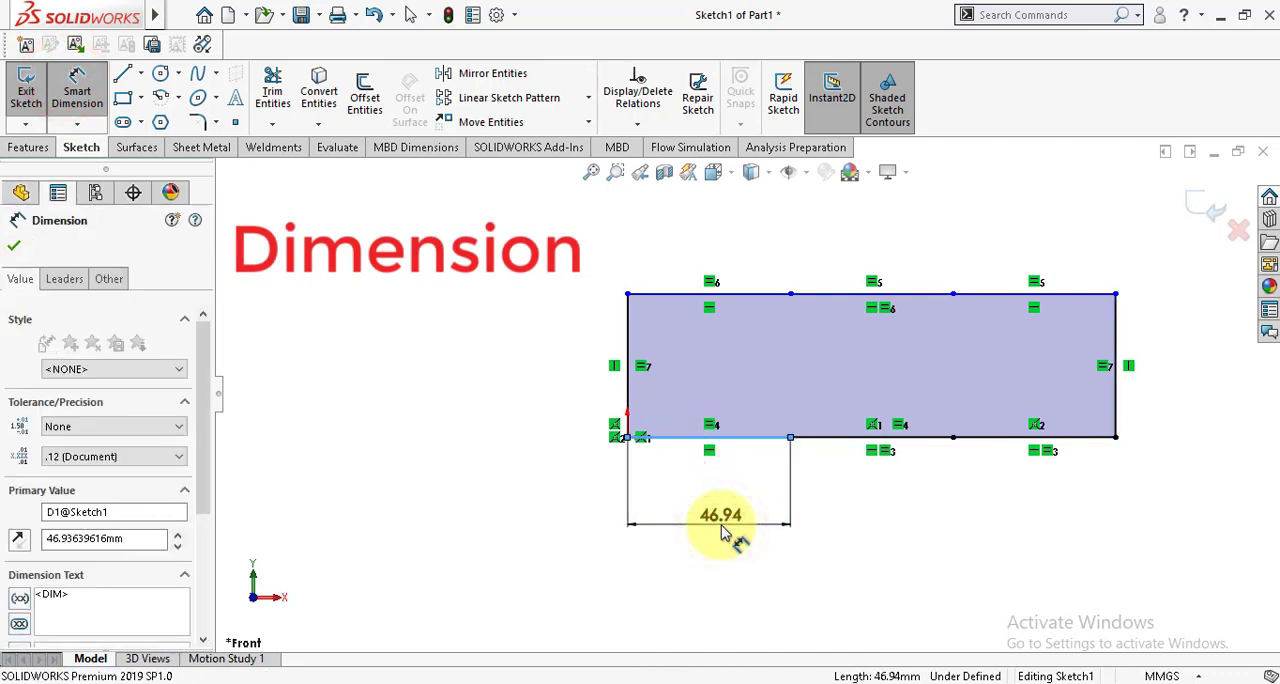
pyautogui.write('300')
pyautogui.press('Return')
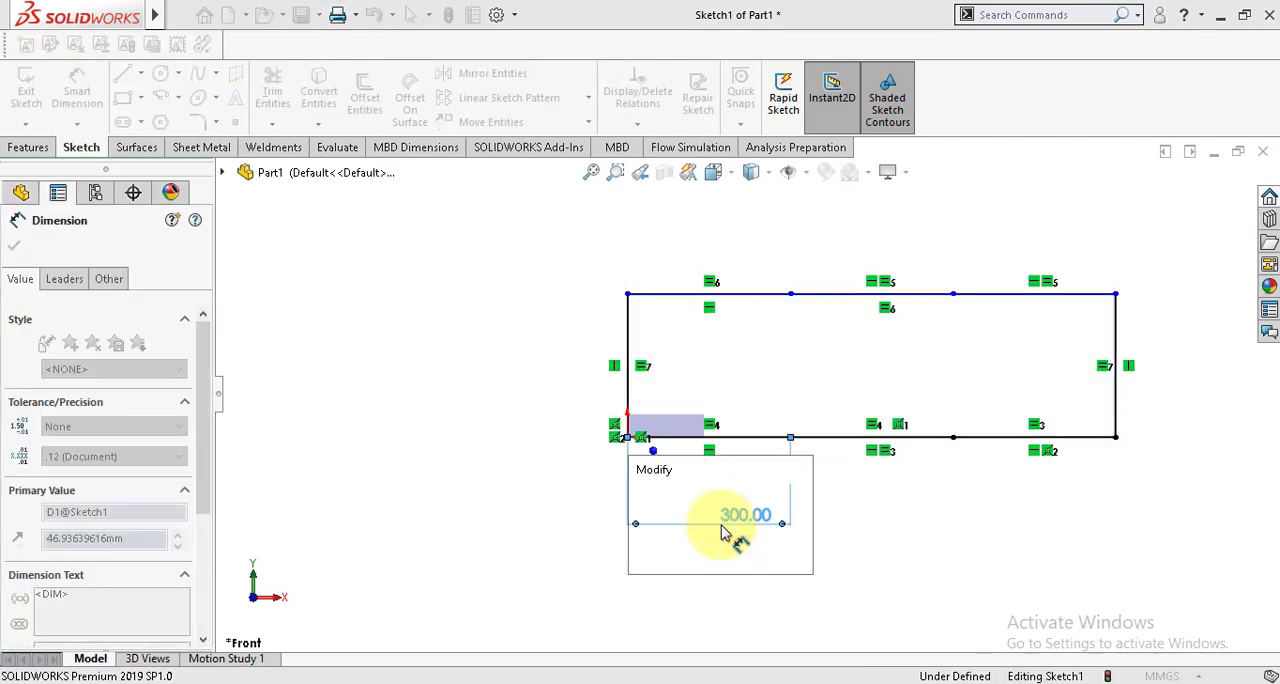
# Step: Dimension the vertical side at the origin to 300 mm, placing the dimension outside the rectangle
pyautogui.click(630, 380)
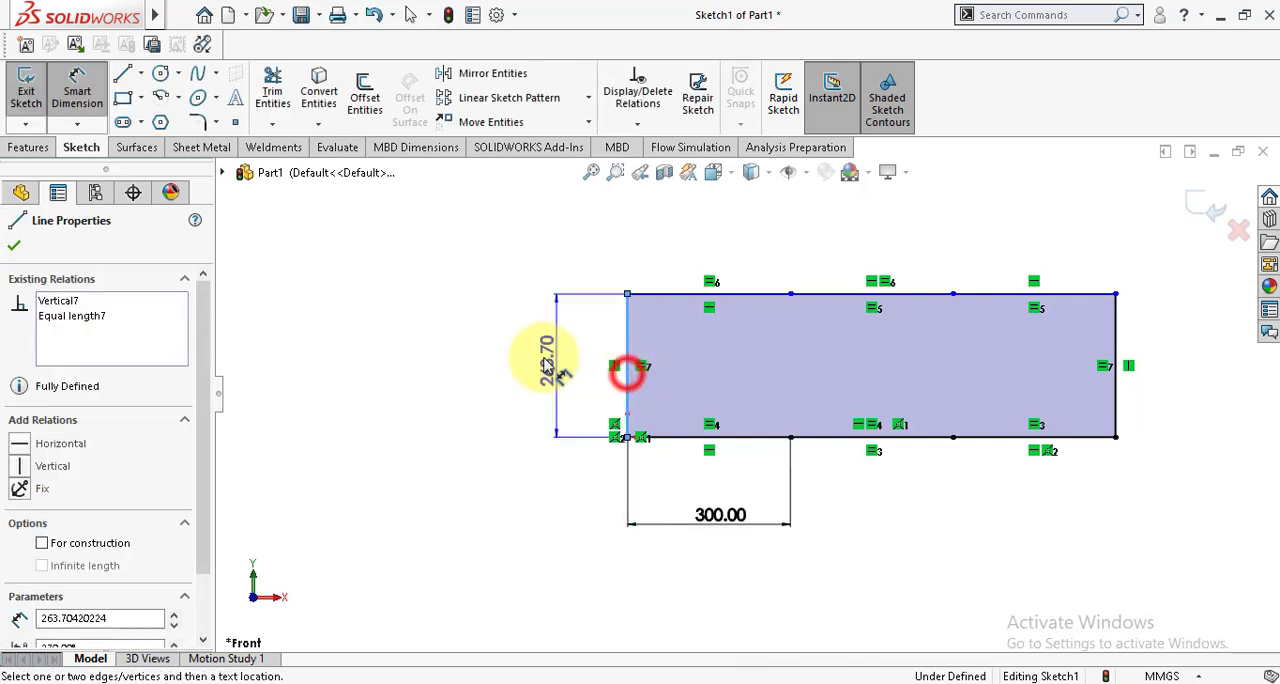
pyautogui.click(543, 360)
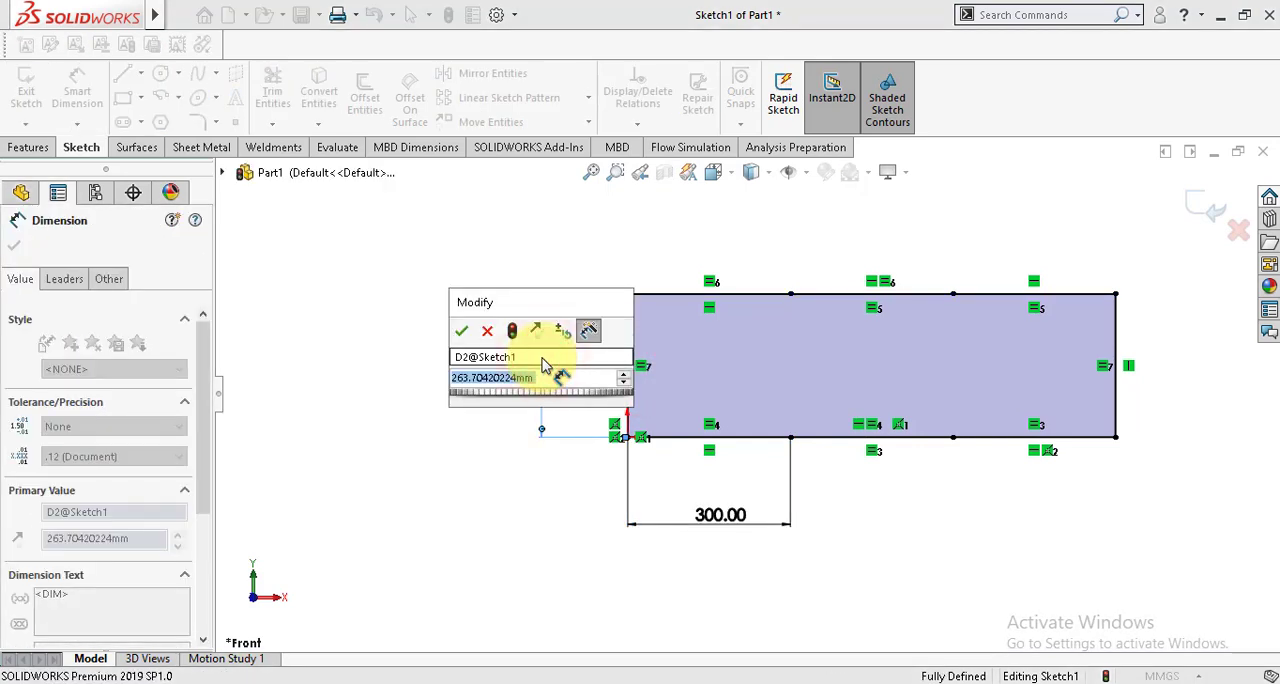
pyautogui.write('300')
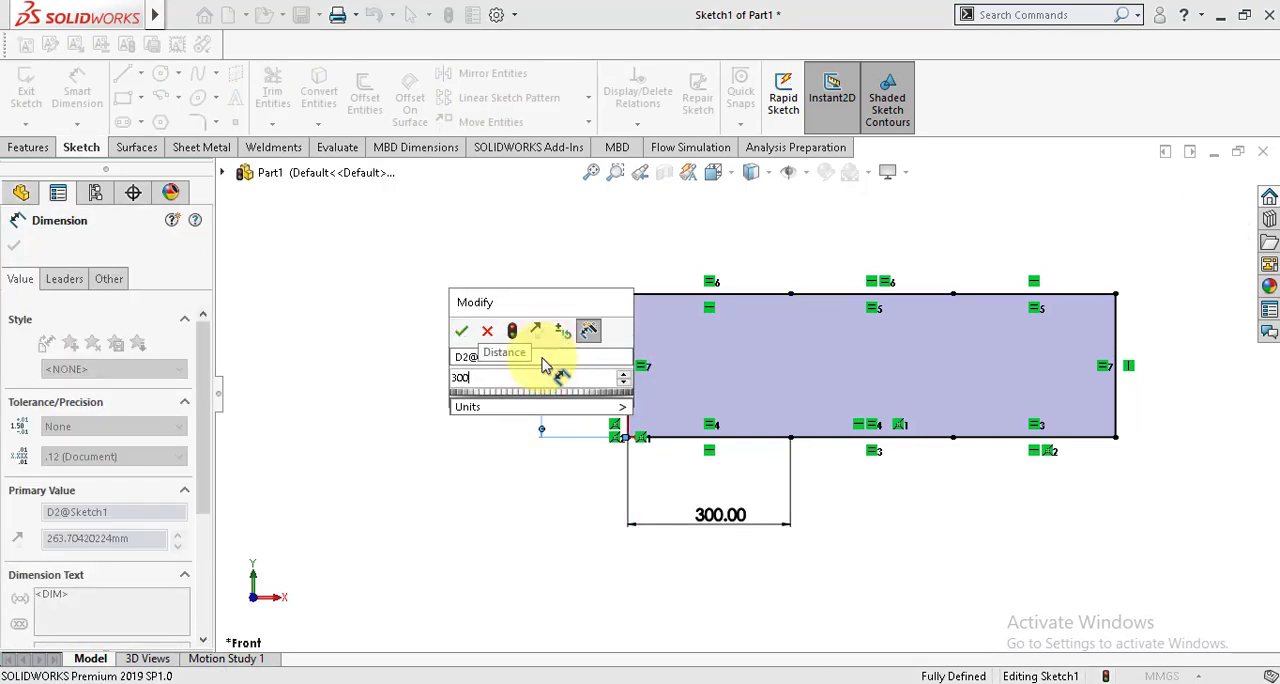
pyautogui.click(461, 331)
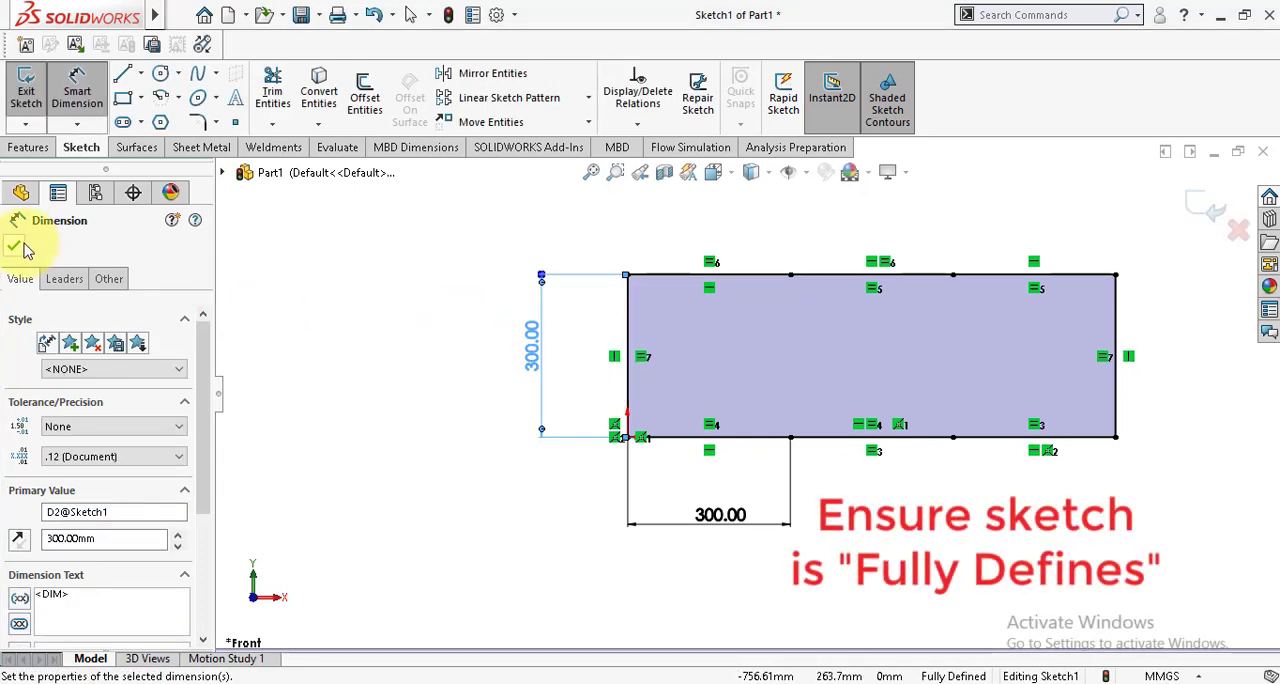
# Step: Draw a continuous zigzag of alternating diagonals and verticals from the origin through the division points to the rectangle's top-right corner, and exit the sketch
pyautogui.click(14, 245)
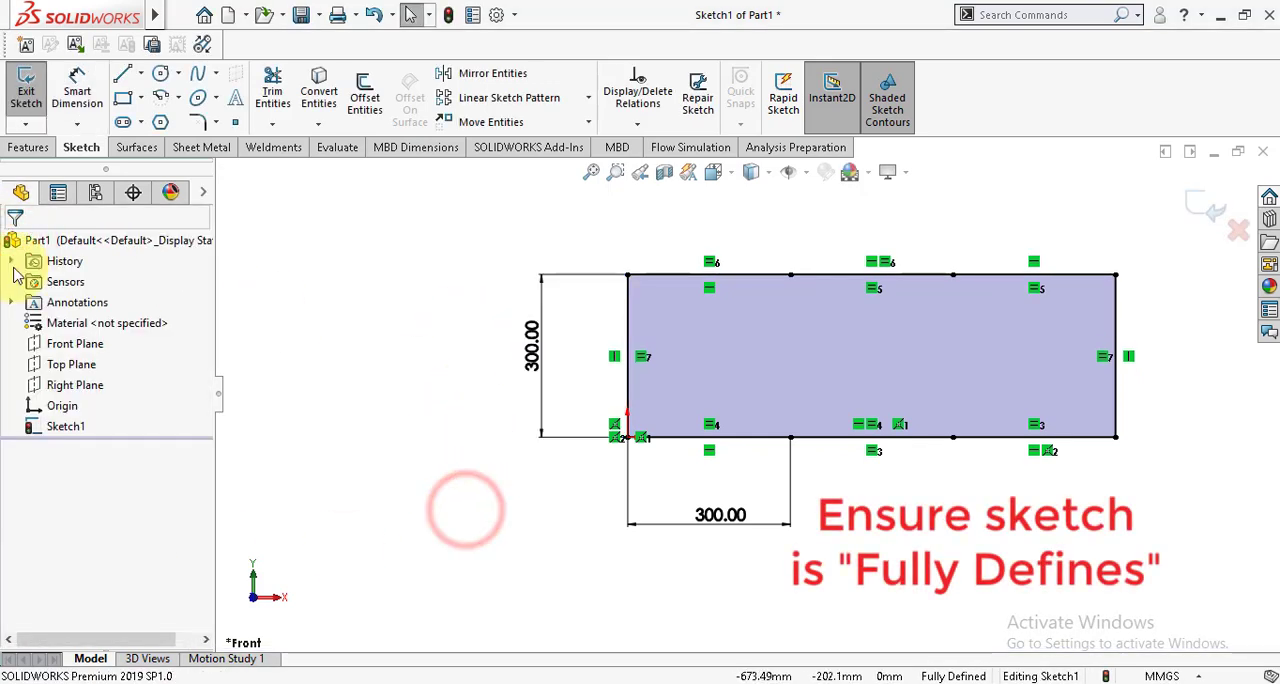
pyautogui.click(121, 77)
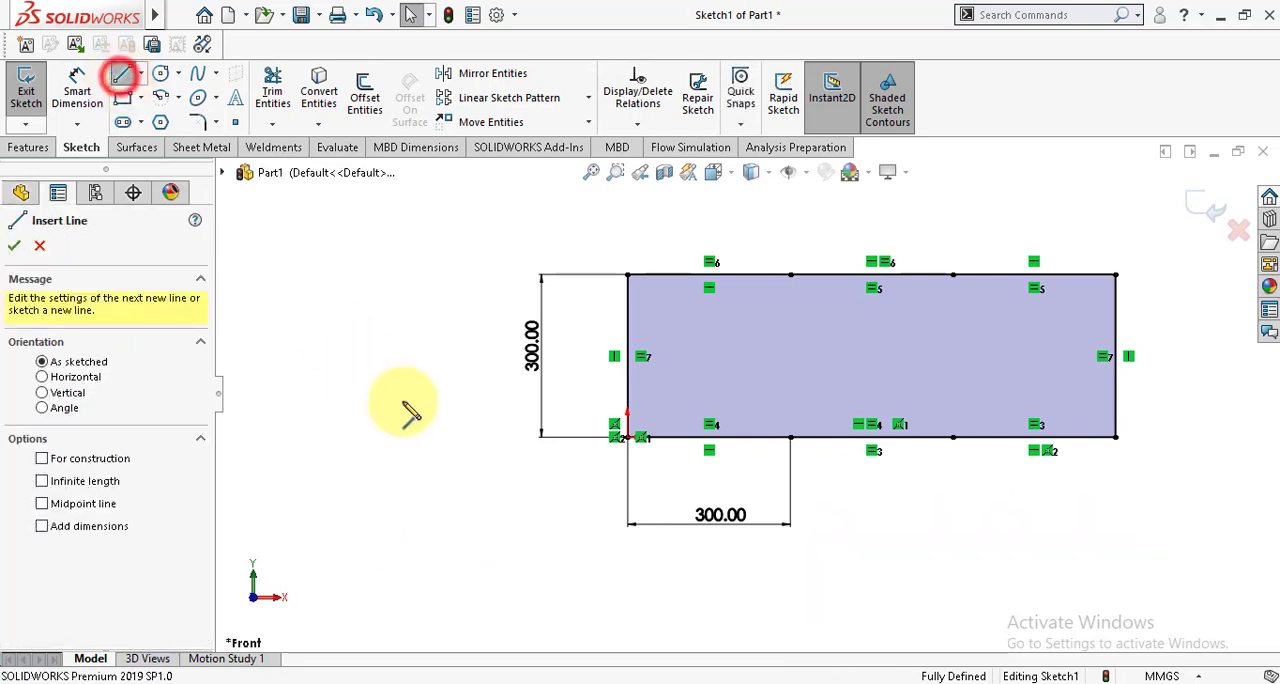
pyautogui.click(628, 437)
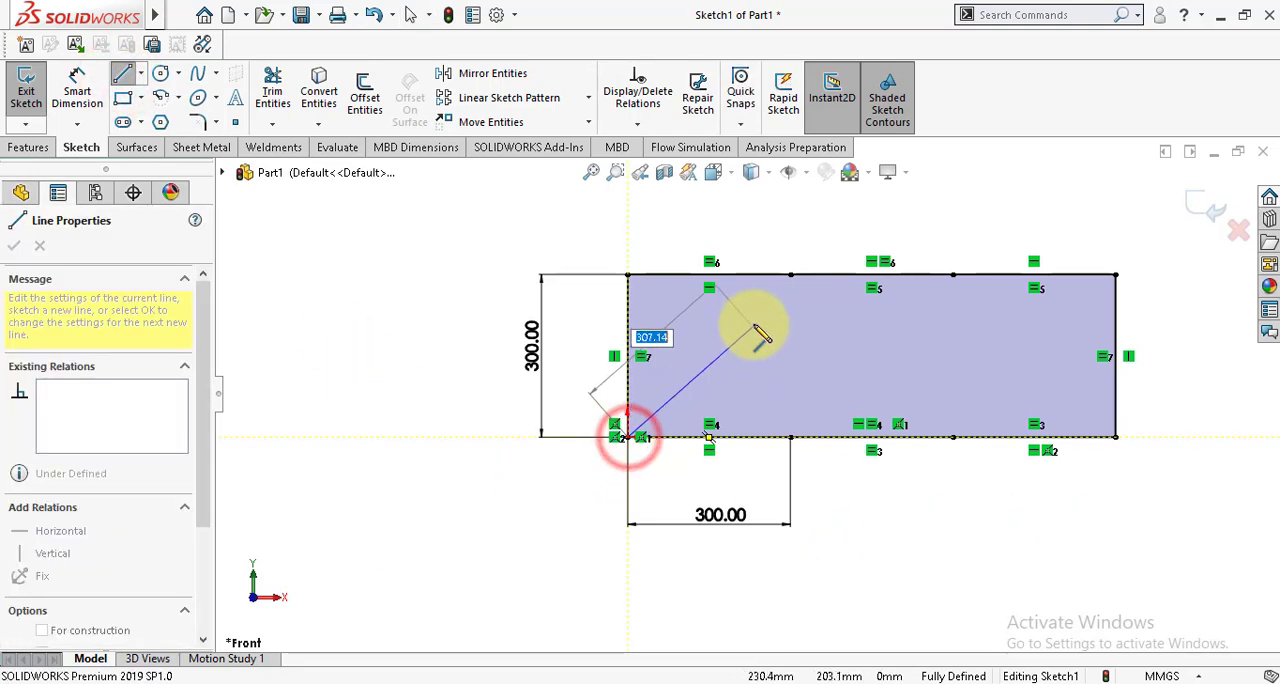
pyautogui.click(790, 275)
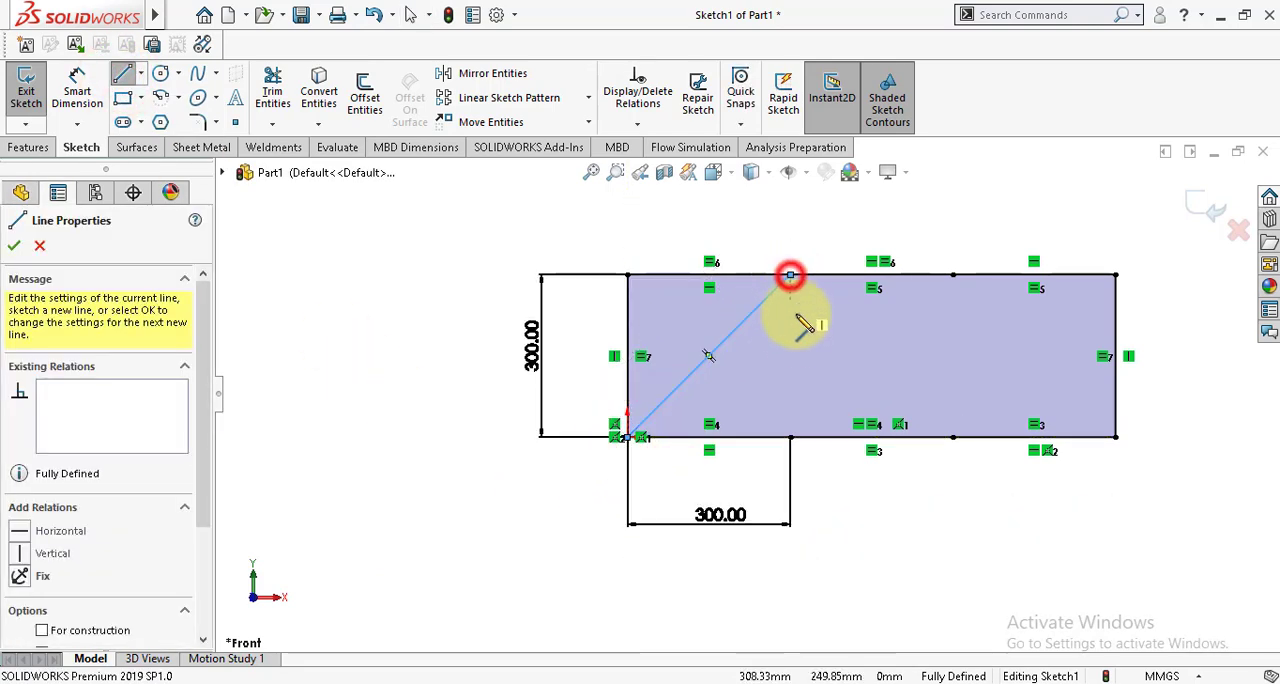
pyautogui.click(790, 437)
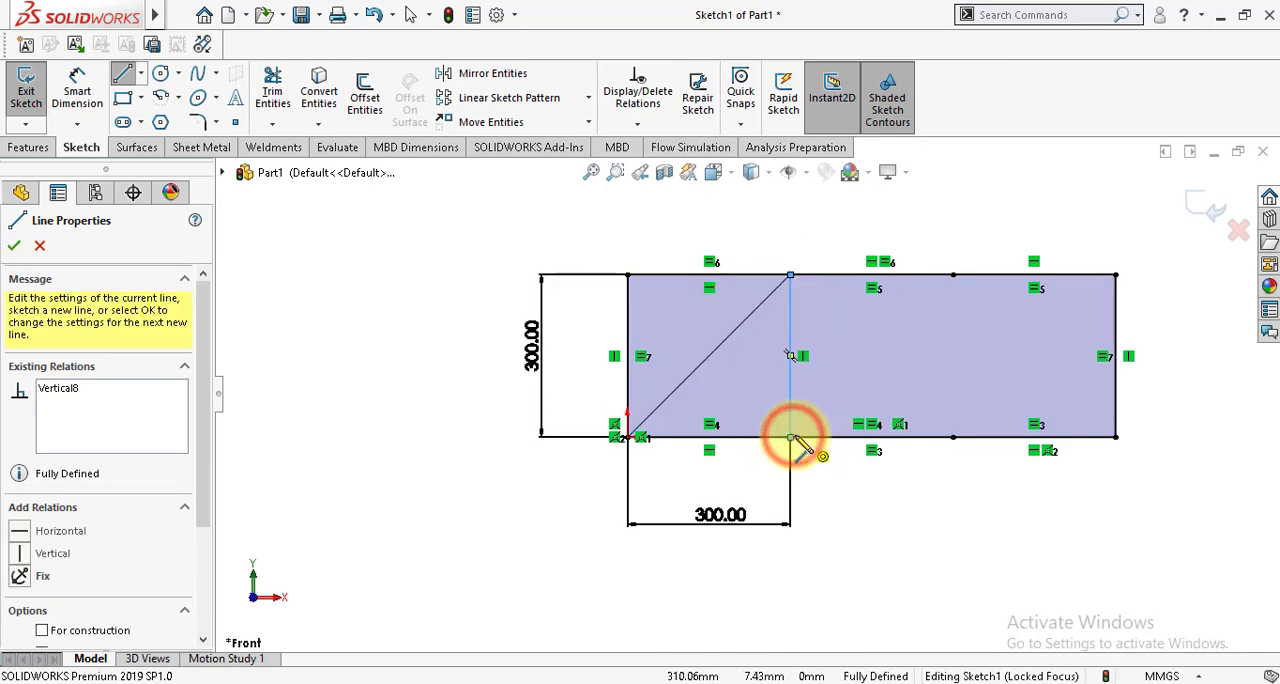
pyautogui.click(952, 276)
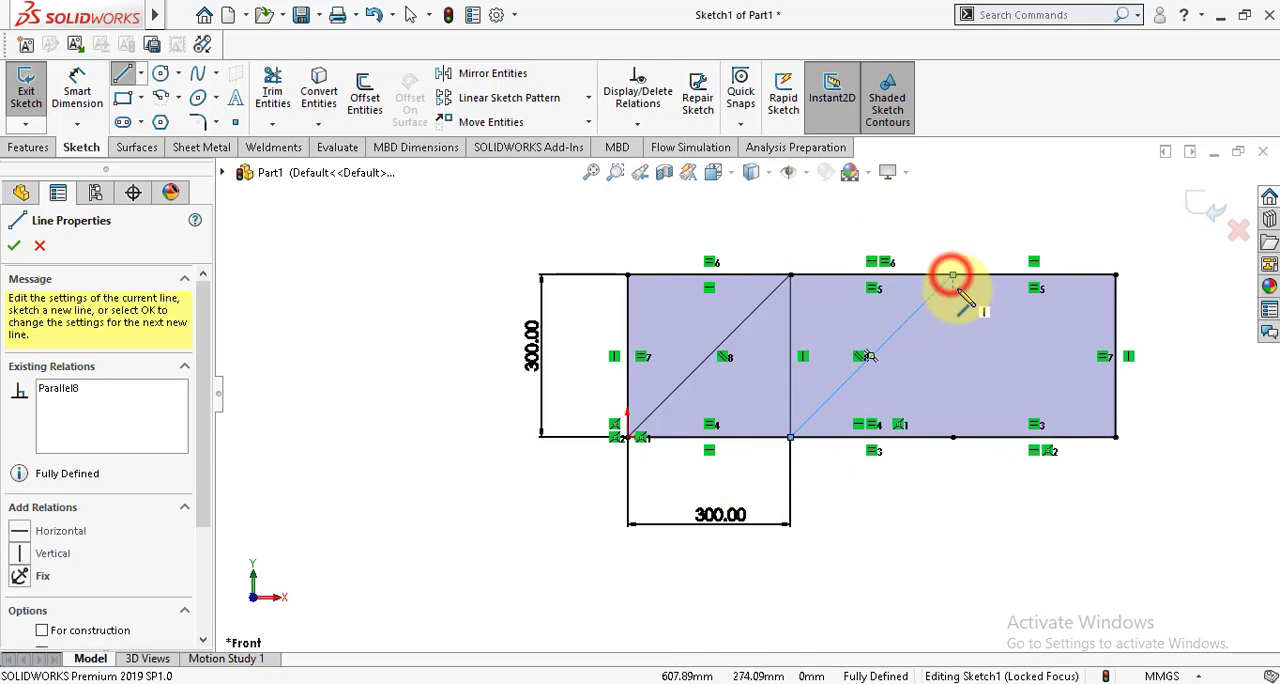
pyautogui.click(952, 437)
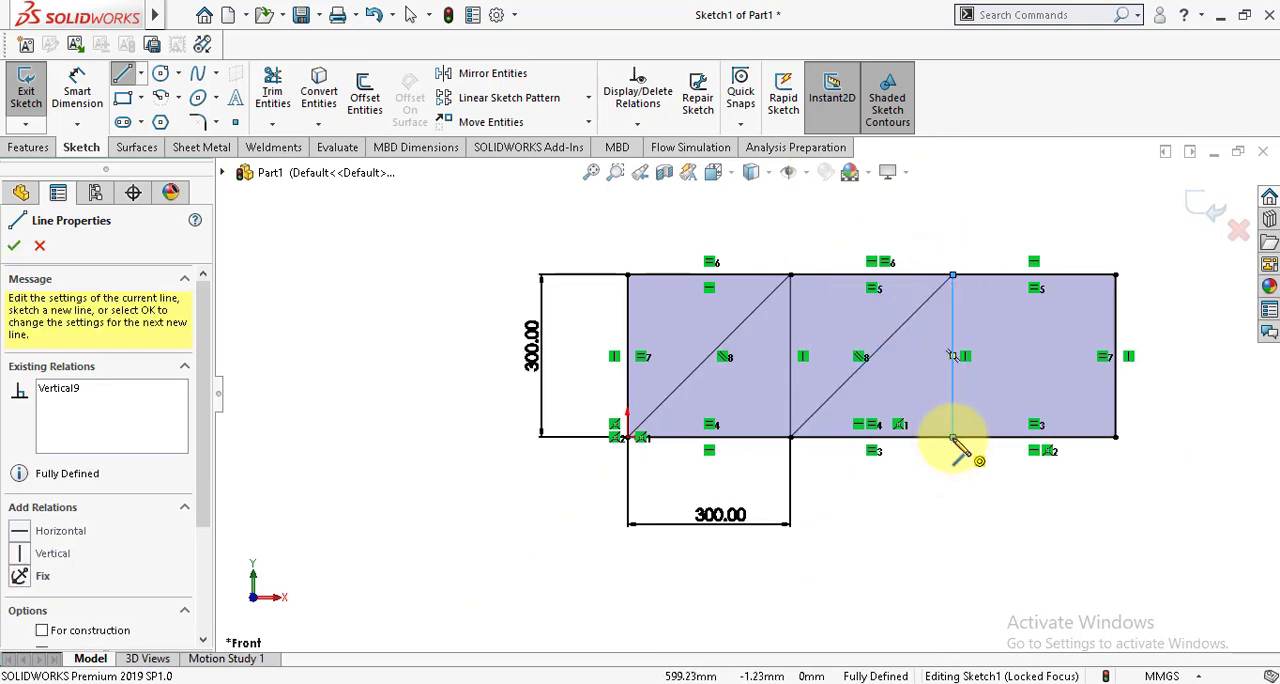
pyautogui.click(1115, 276)
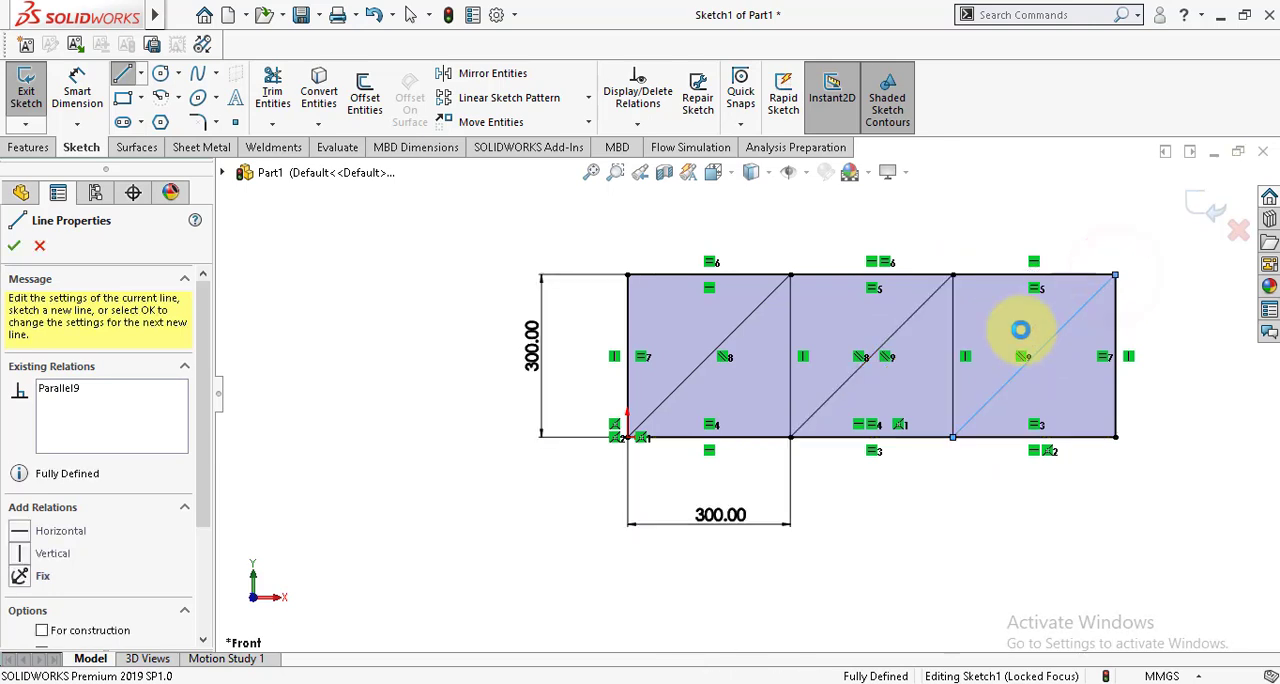
pyautogui.press('Escape')
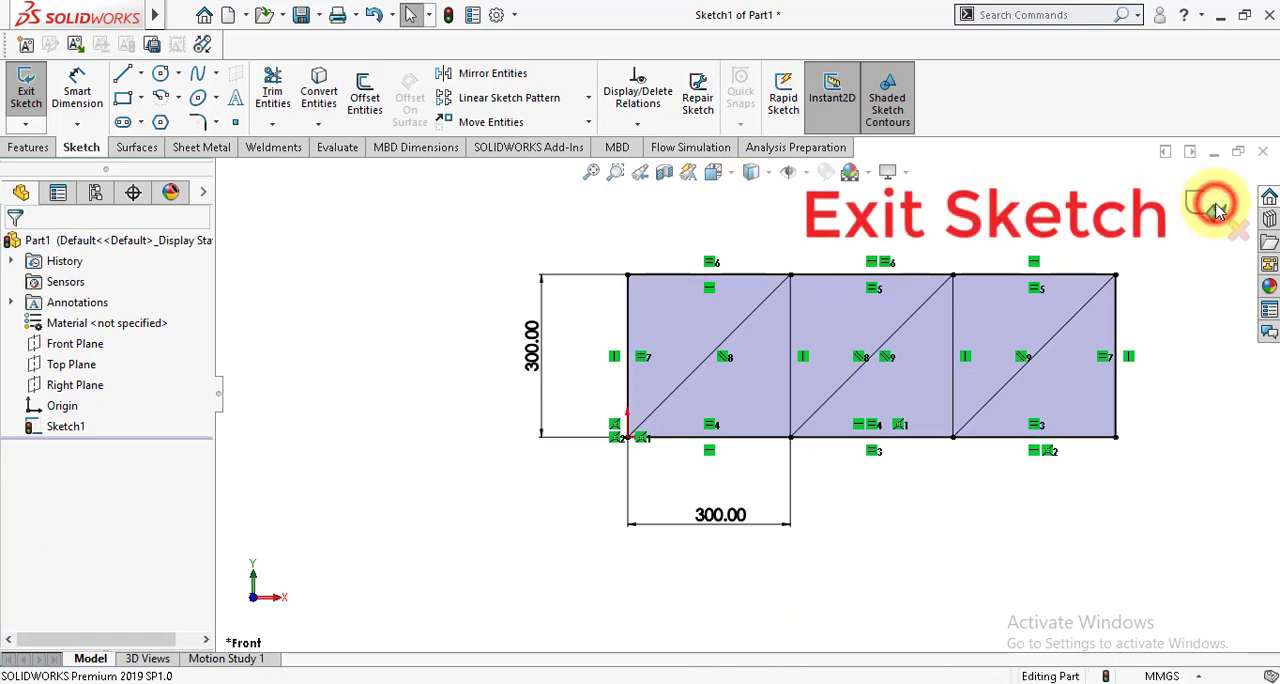
pyautogui.click(1217, 210)
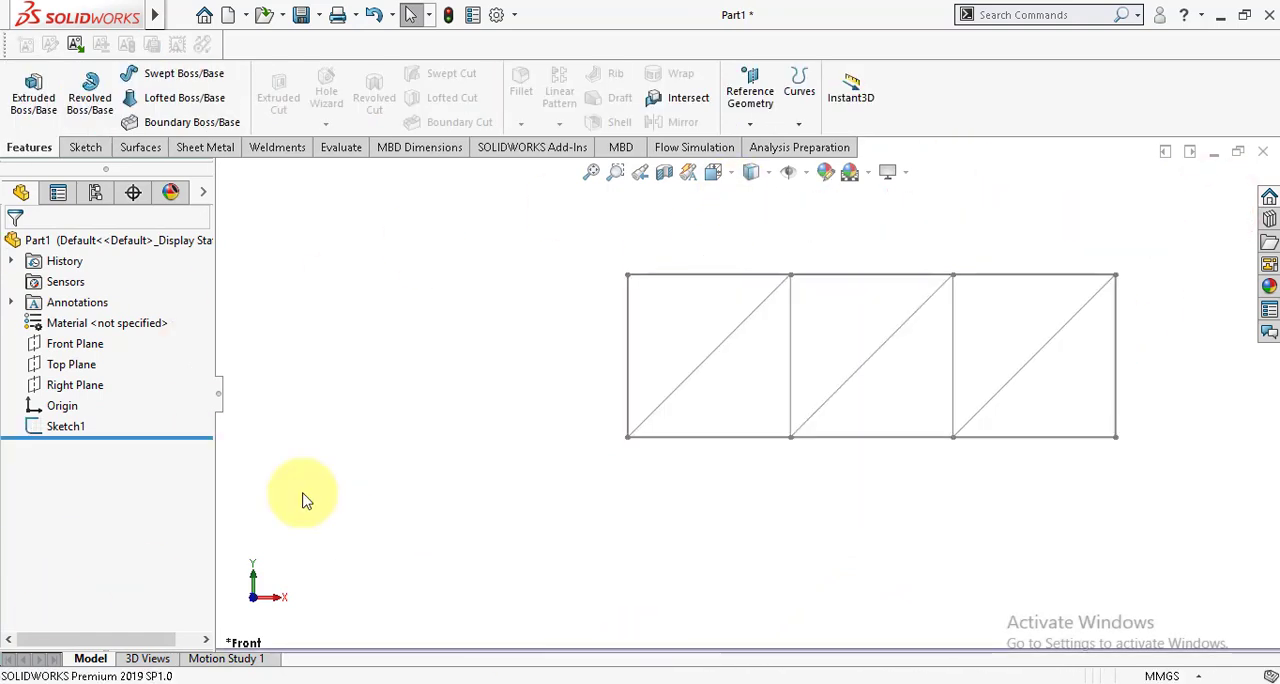
# Step: Start a weldment structural member with the iso standard, configured square tube profile and size 20 x 20 x 2
pyautogui.press('f')
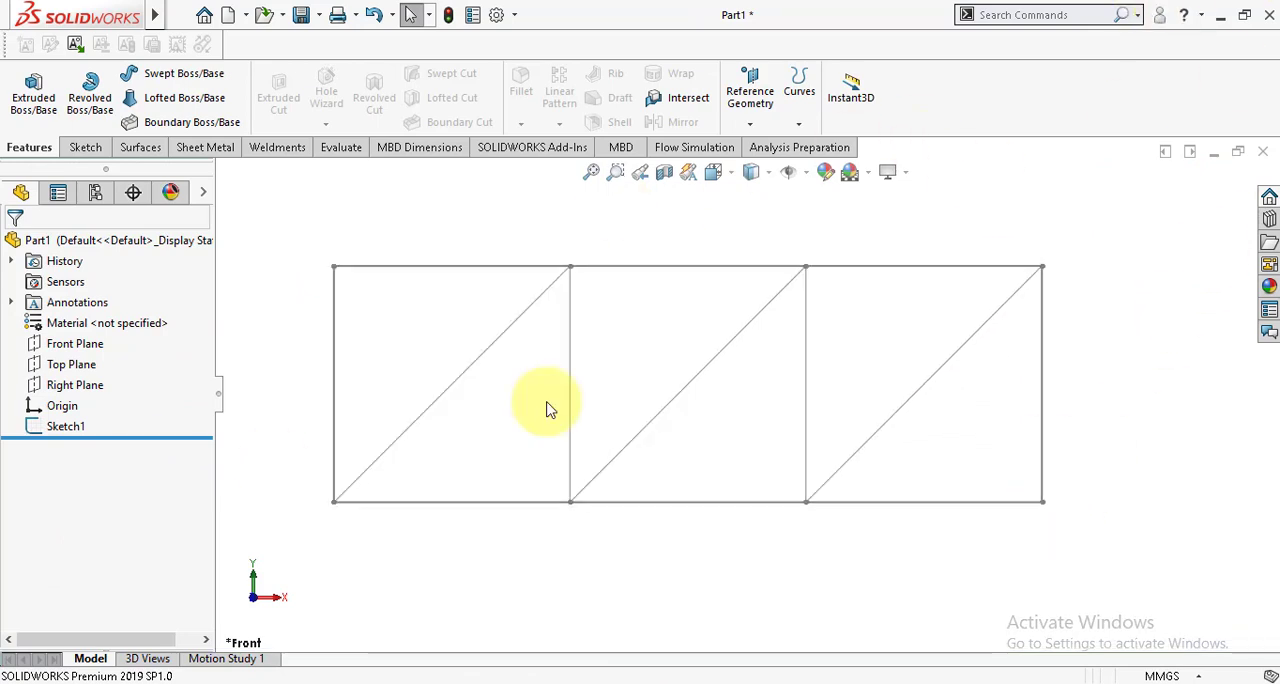
pyautogui.click(277, 147)
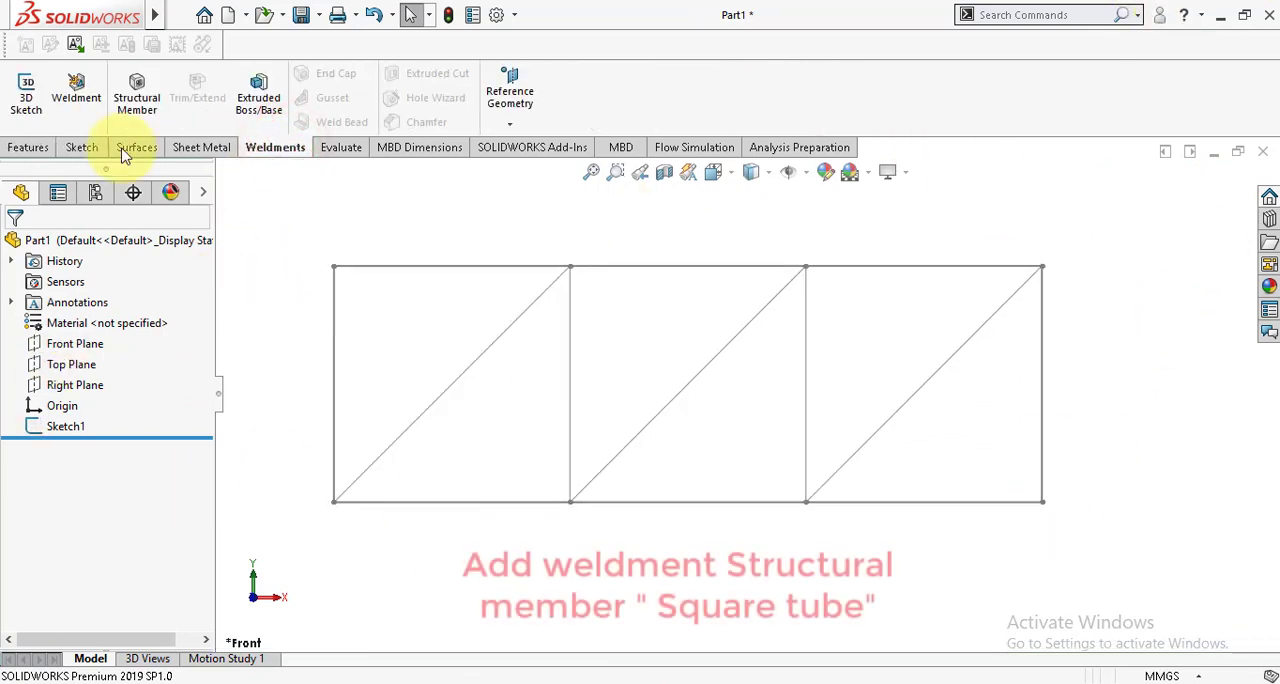
pyautogui.click(138, 104)
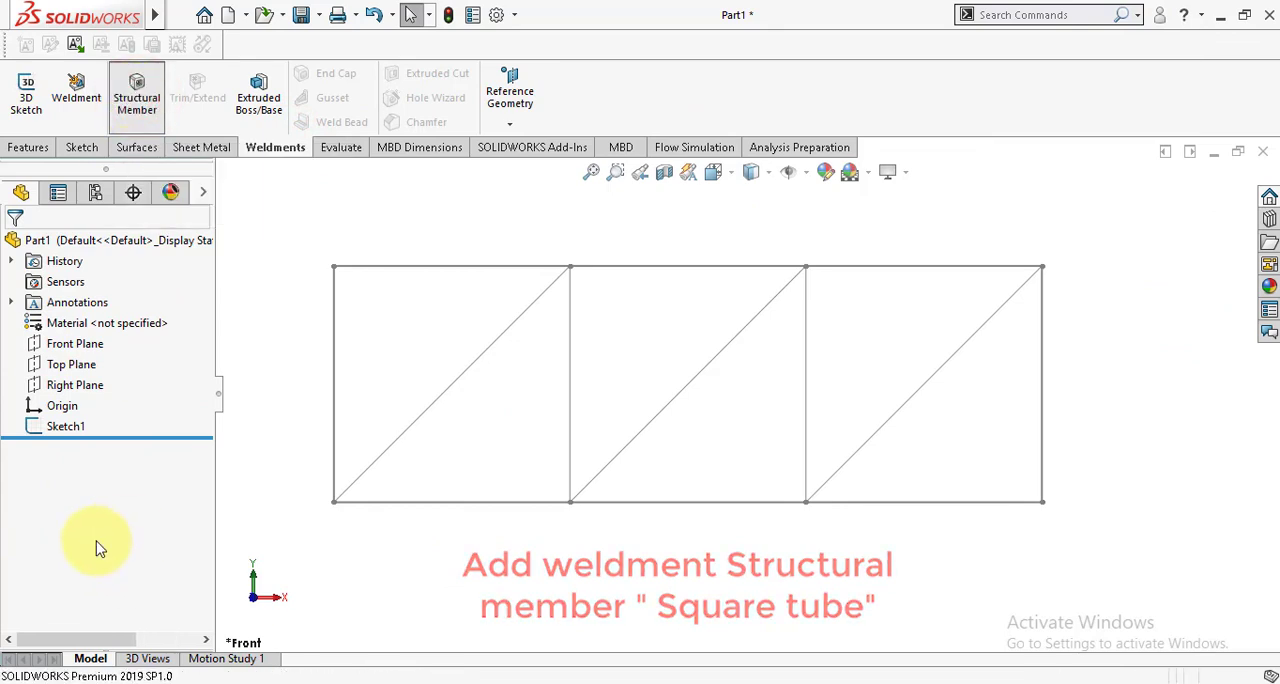
pyautogui.click(92, 385)
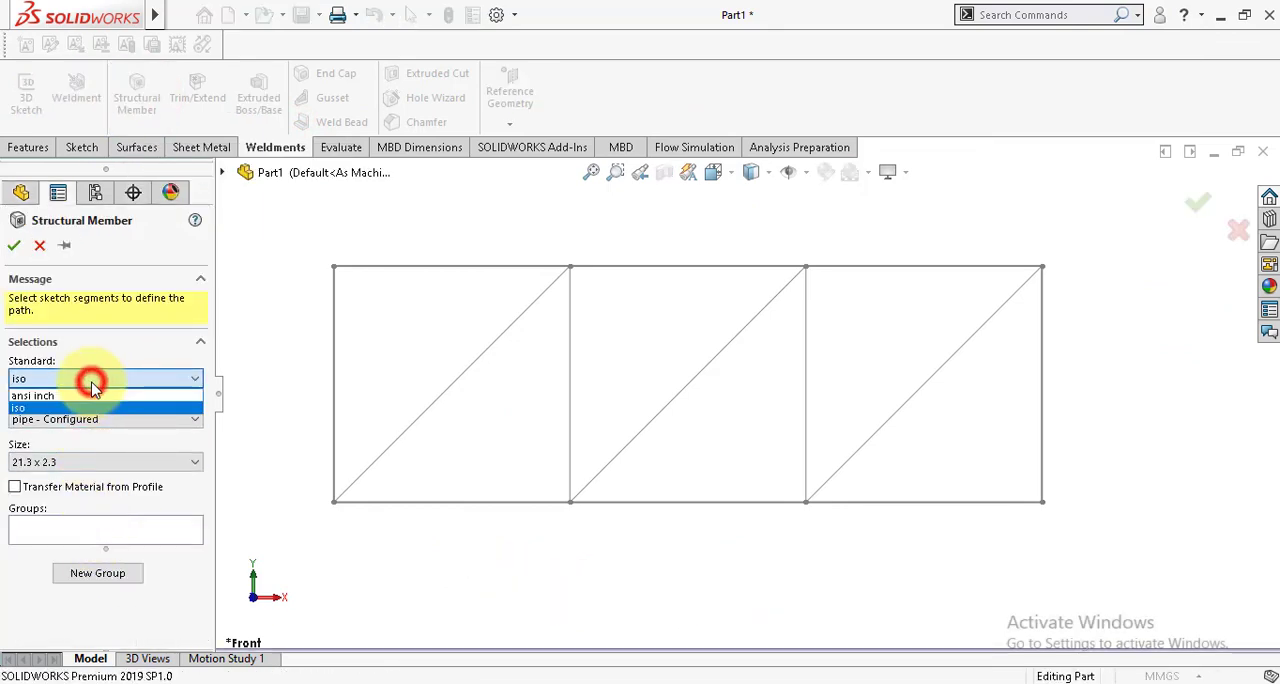
pyautogui.click(90, 378)
pyautogui.click(90, 418)
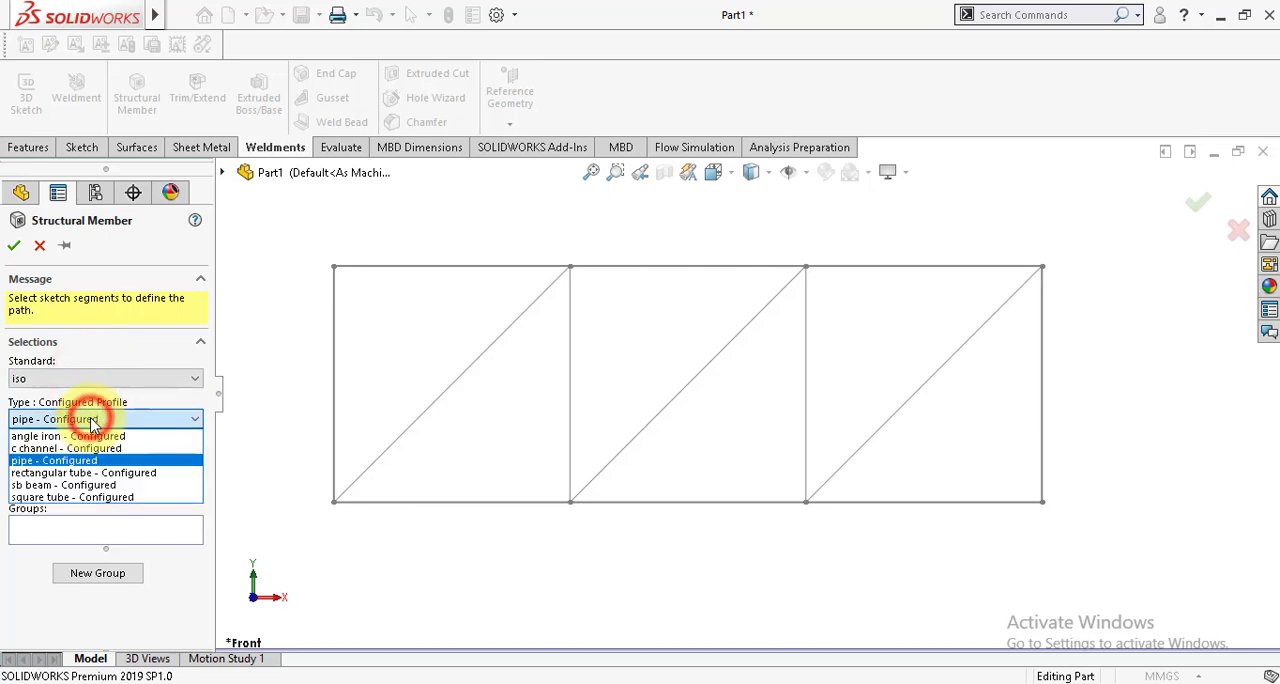
pyautogui.click(70, 497)
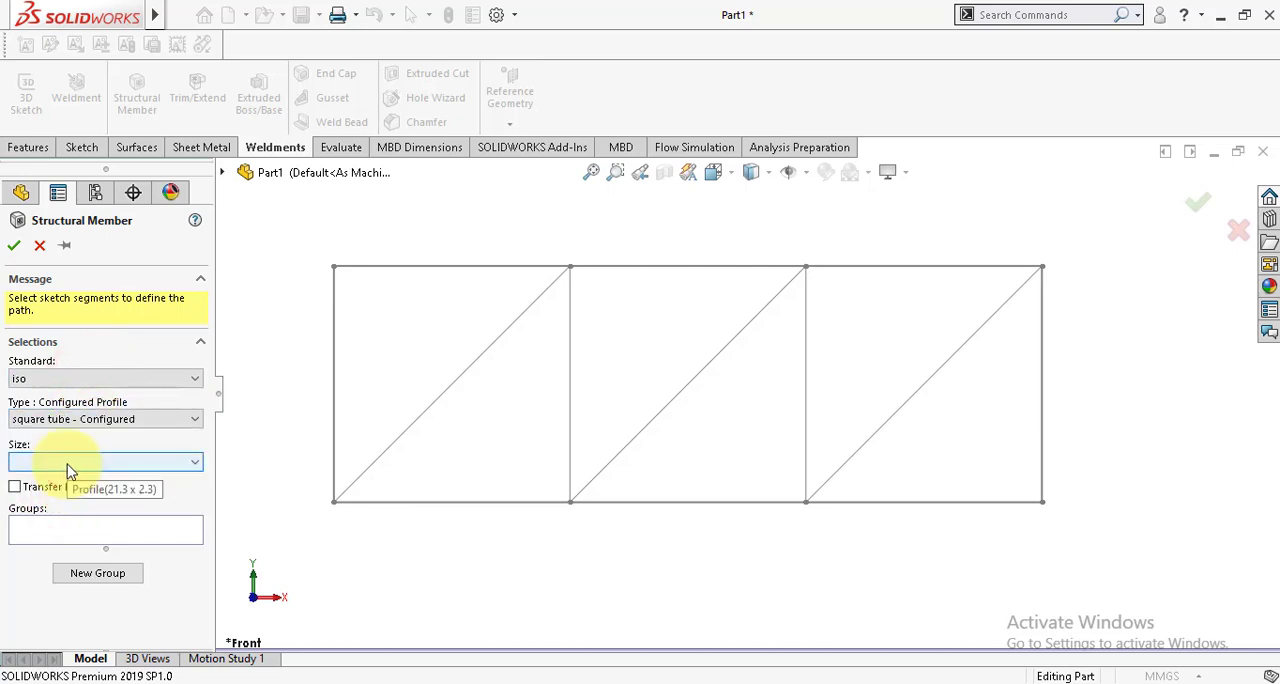
pyautogui.click(68, 463)
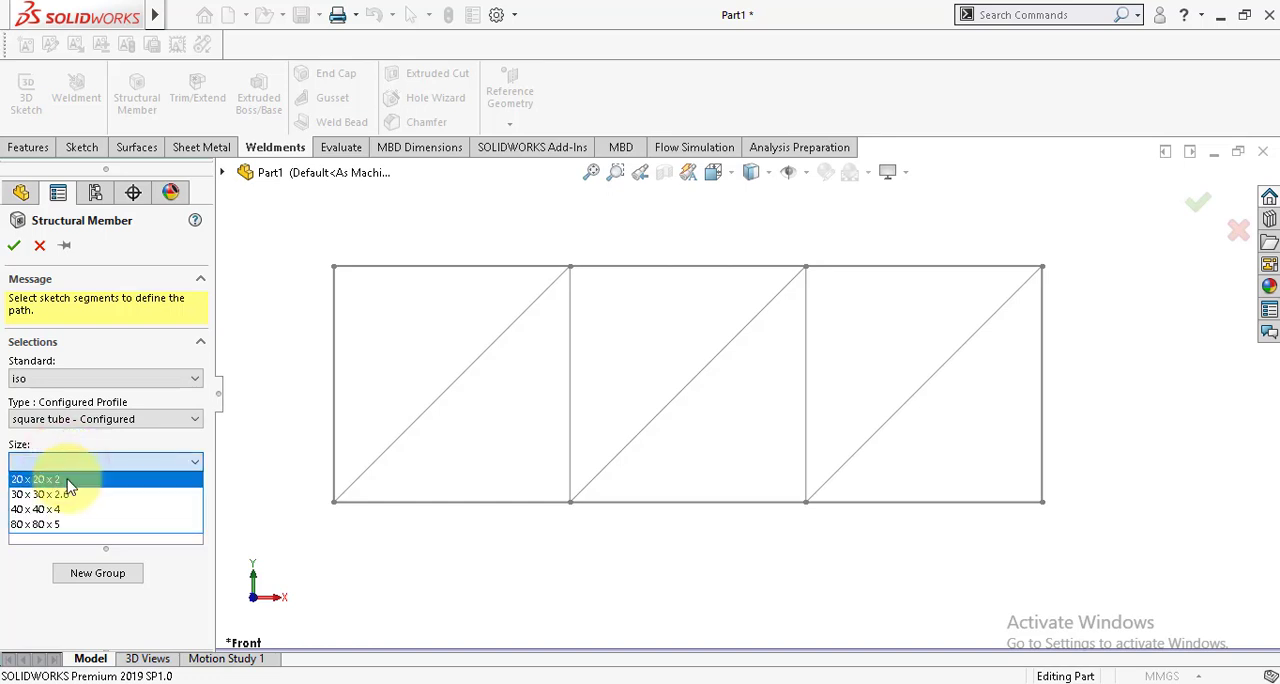
pyautogui.click(69, 483)
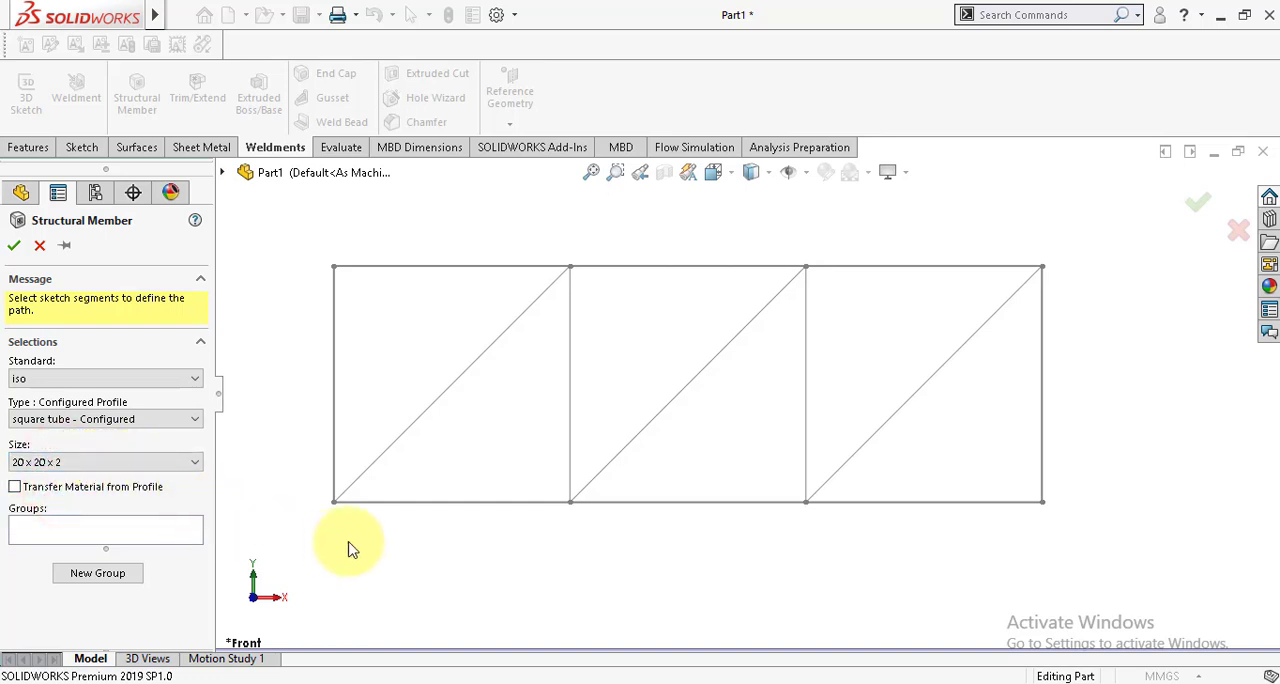
# Step: Select all eight outer segments of the rectangle as the first structural member group
pyautogui.click(385, 503)
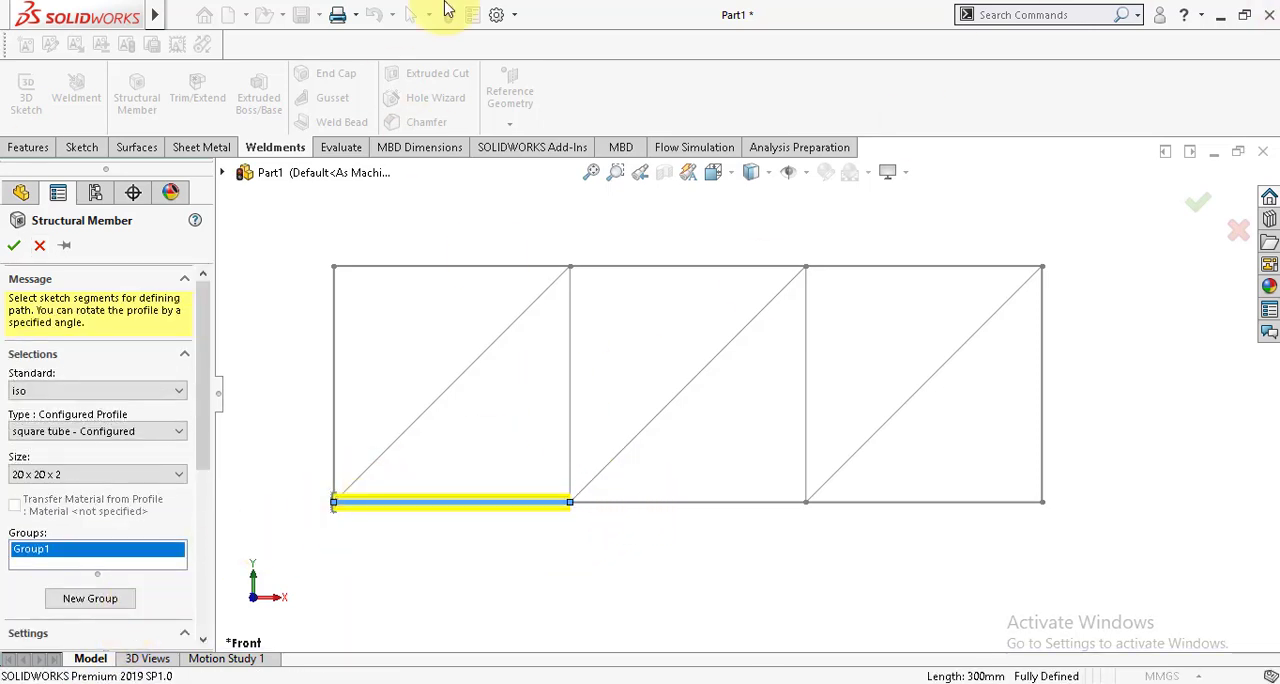
pyautogui.click(710, 505)
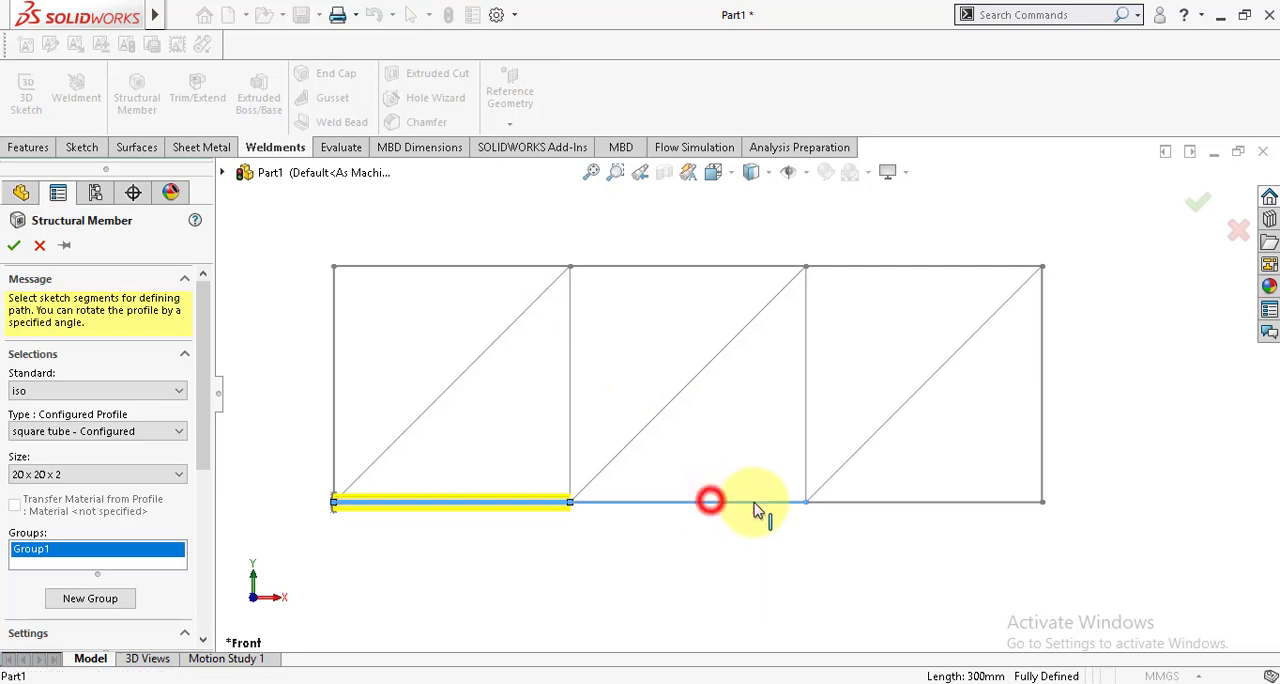
pyautogui.click(917, 504)
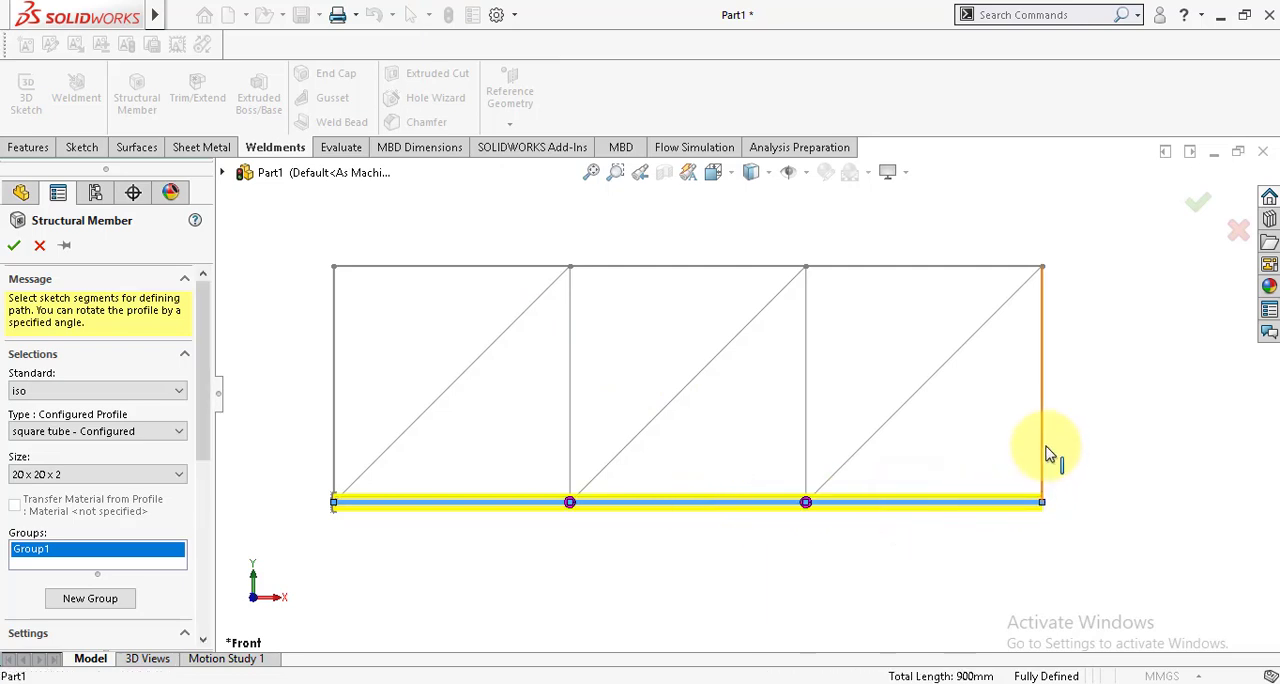
pyautogui.click(1045, 450)
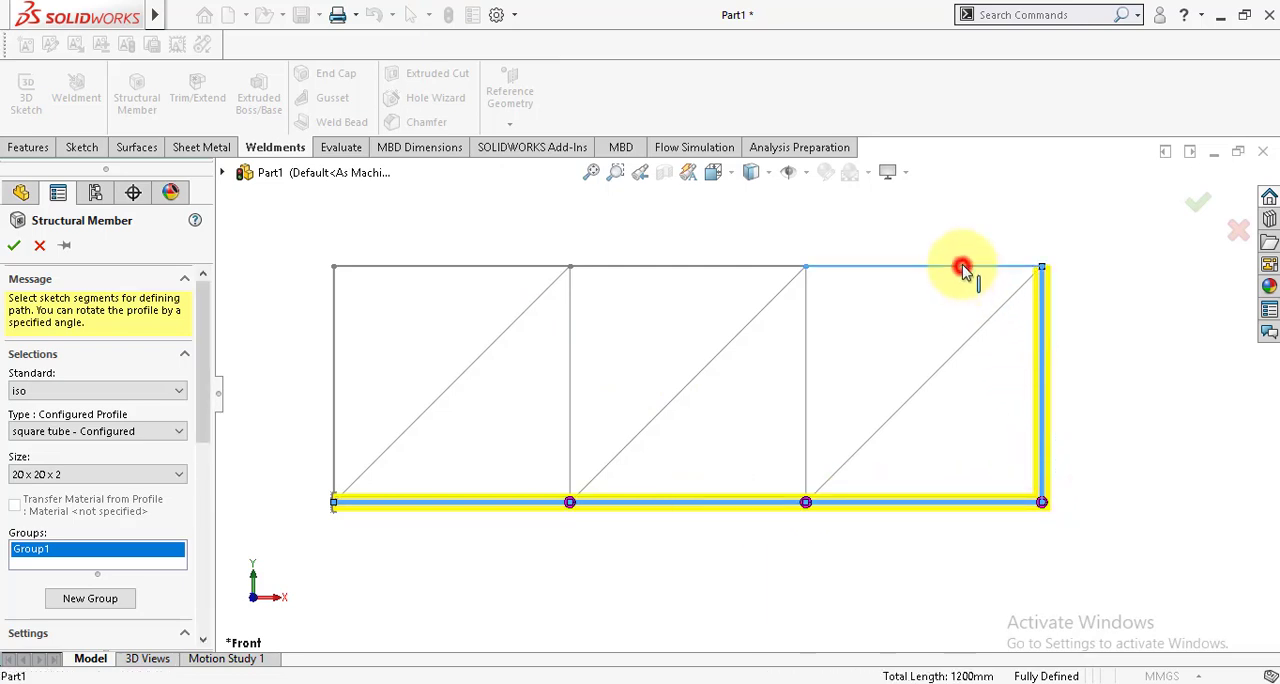
pyautogui.click(962, 268)
pyautogui.click(673, 268)
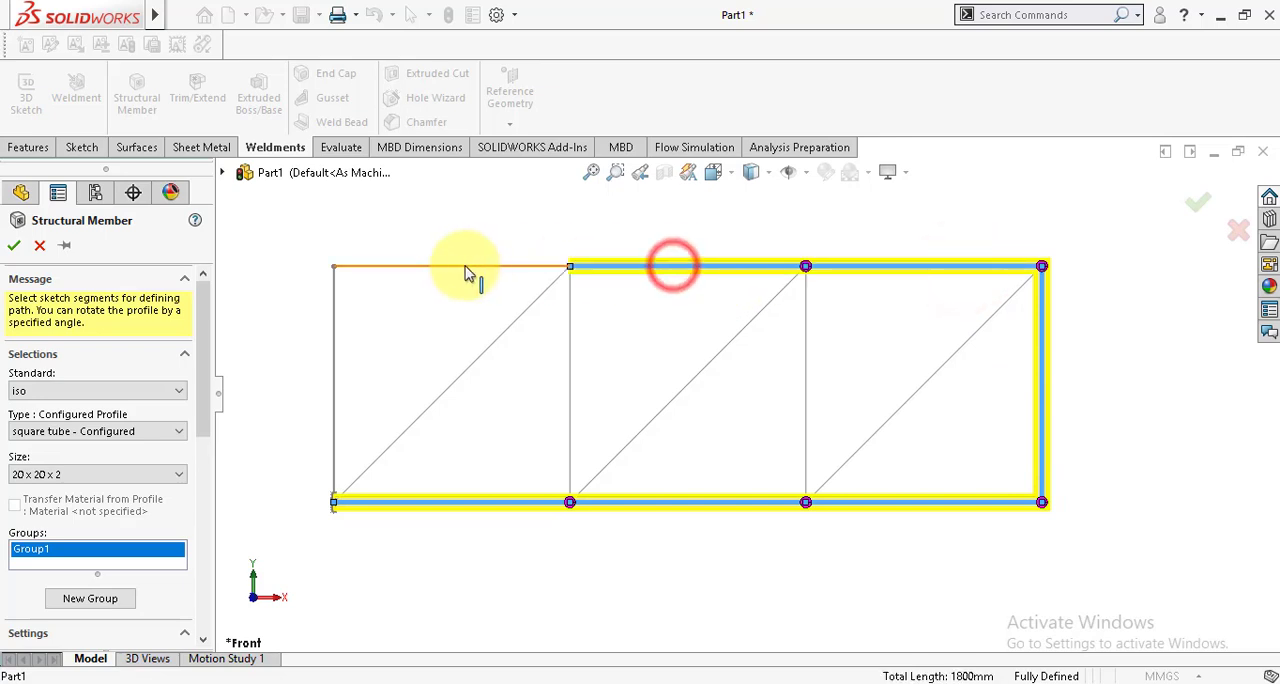
pyautogui.click(465, 268)
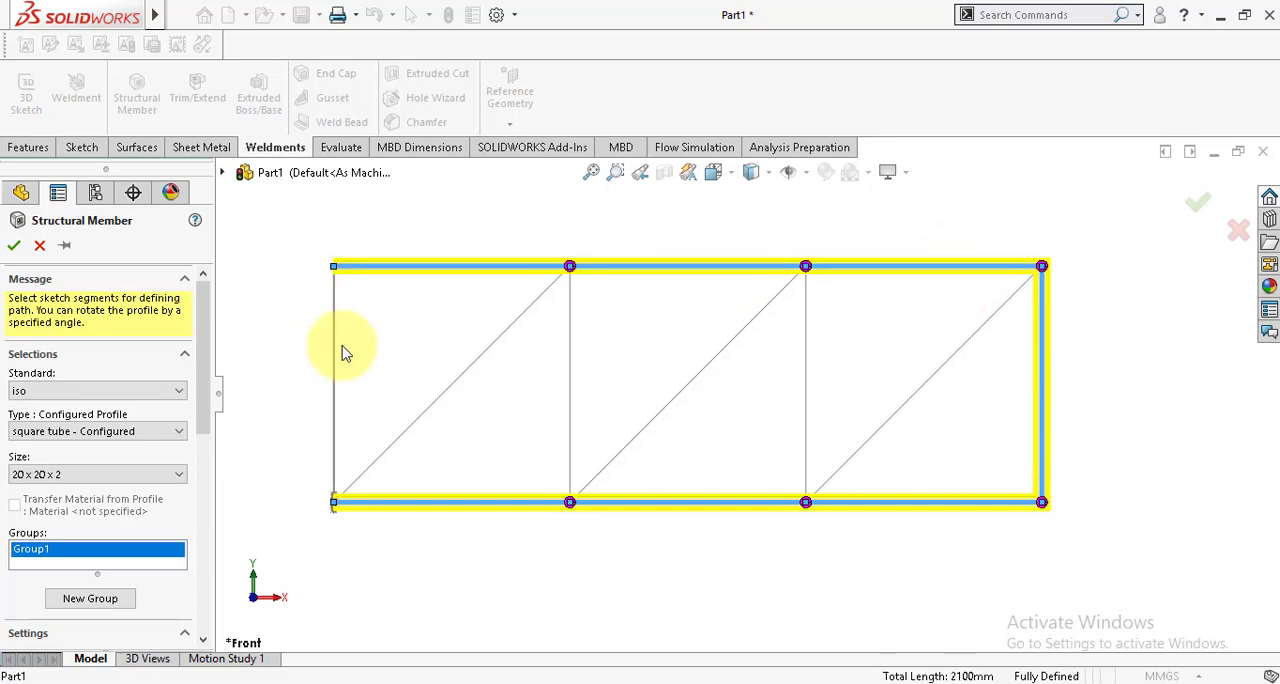
pyautogui.click(337, 362)
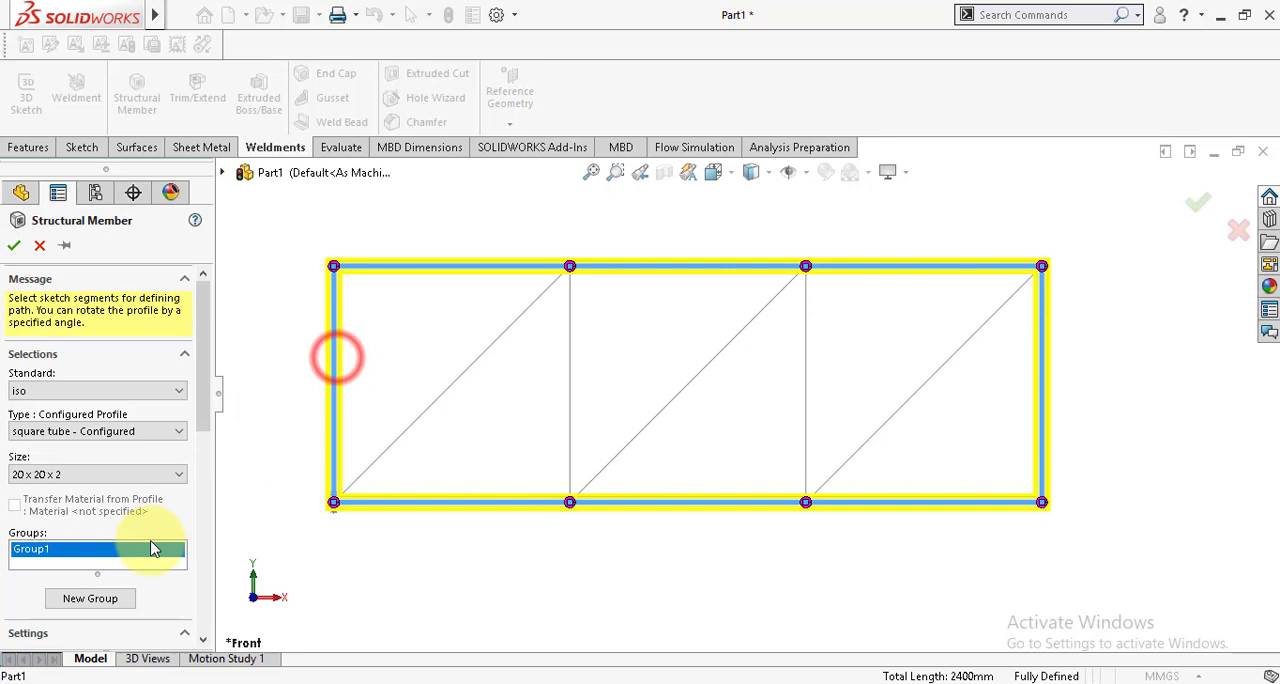
# Step: Create a second group containing the three diagonals and the two inner verticals of the truss
pyautogui.click(100, 597)
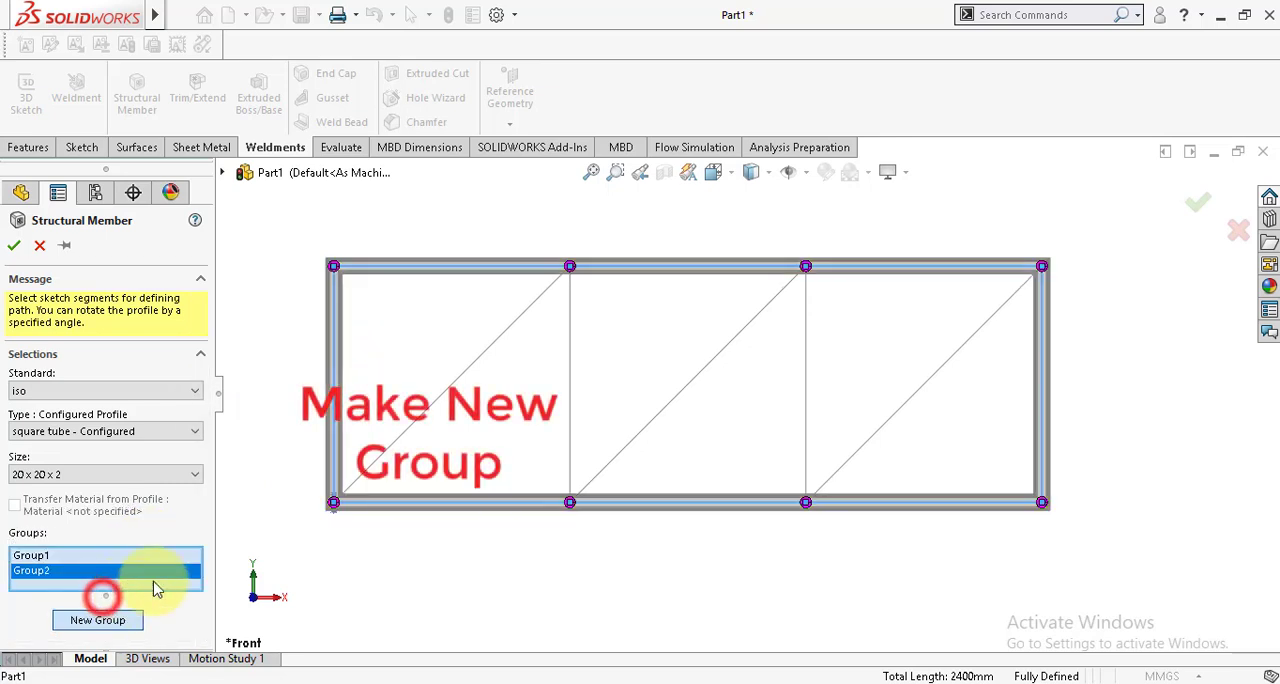
pyautogui.click(382, 458)
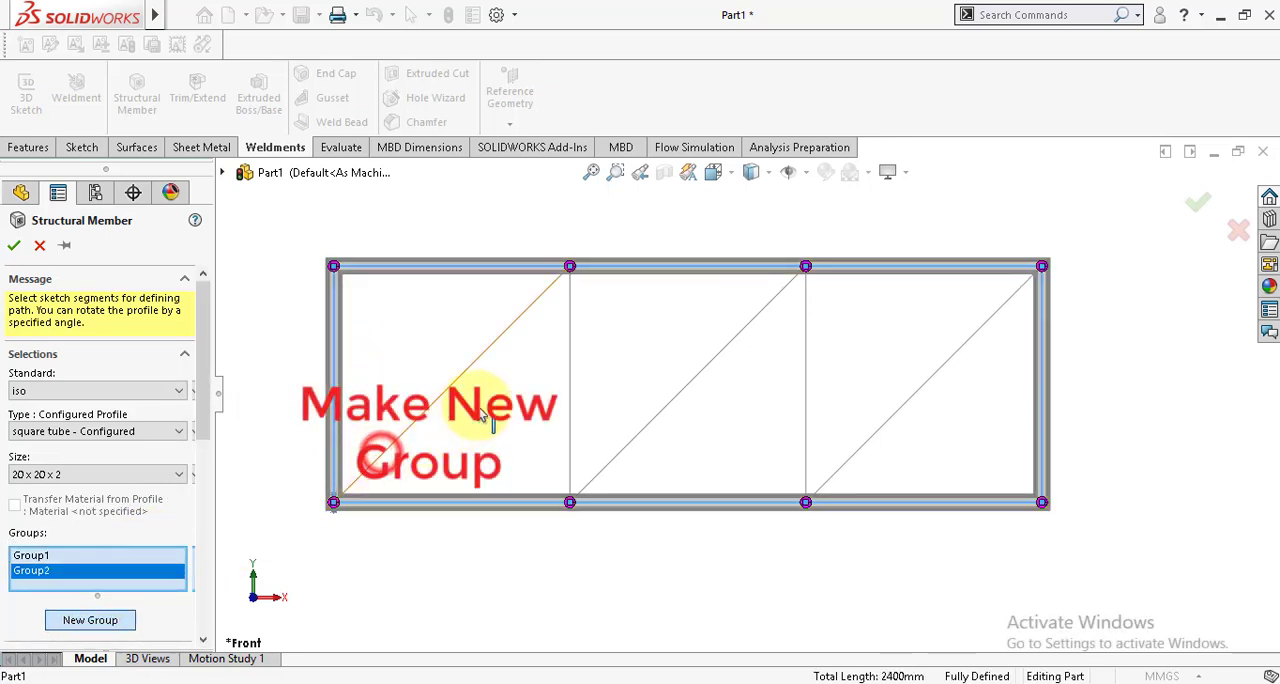
pyautogui.click(570, 382)
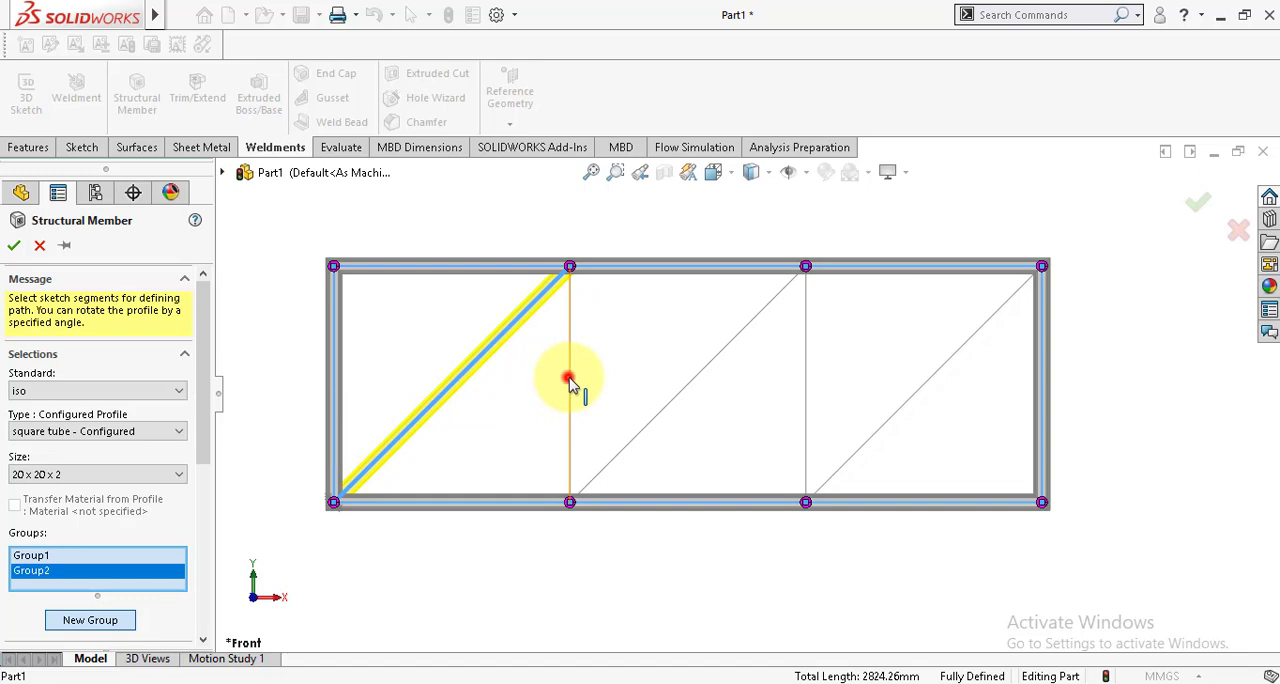
pyautogui.click(637, 440)
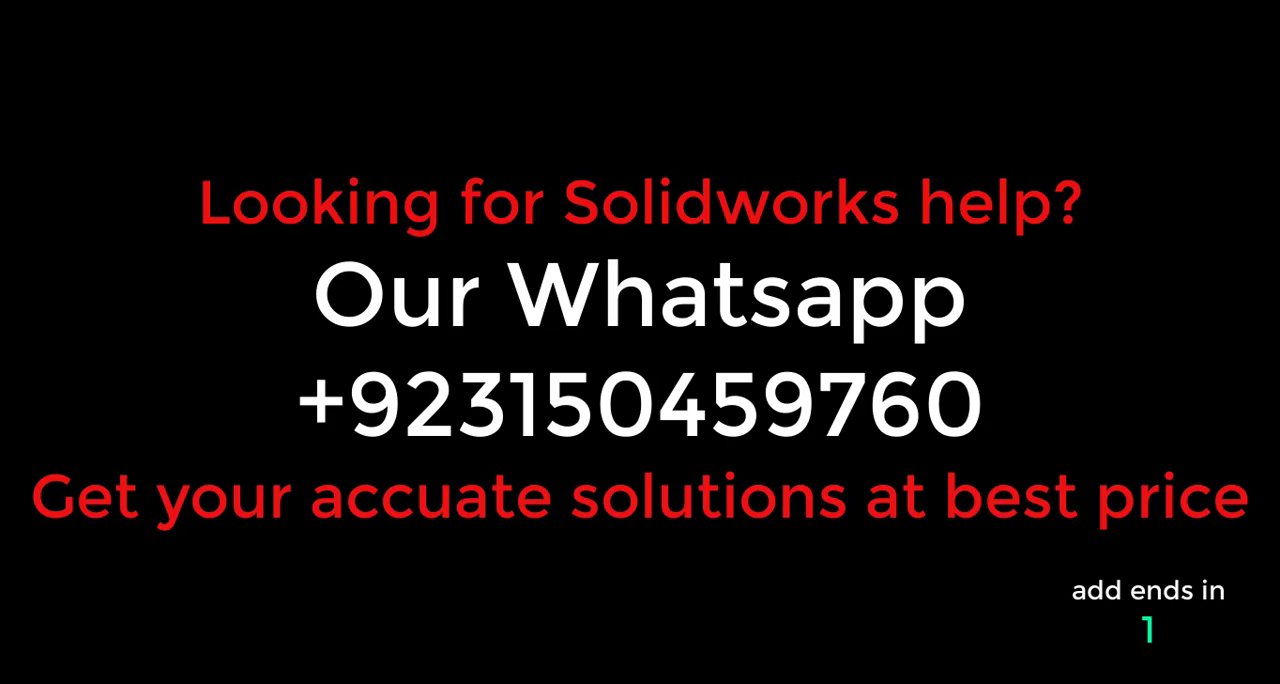
pyautogui.click(634, 434)
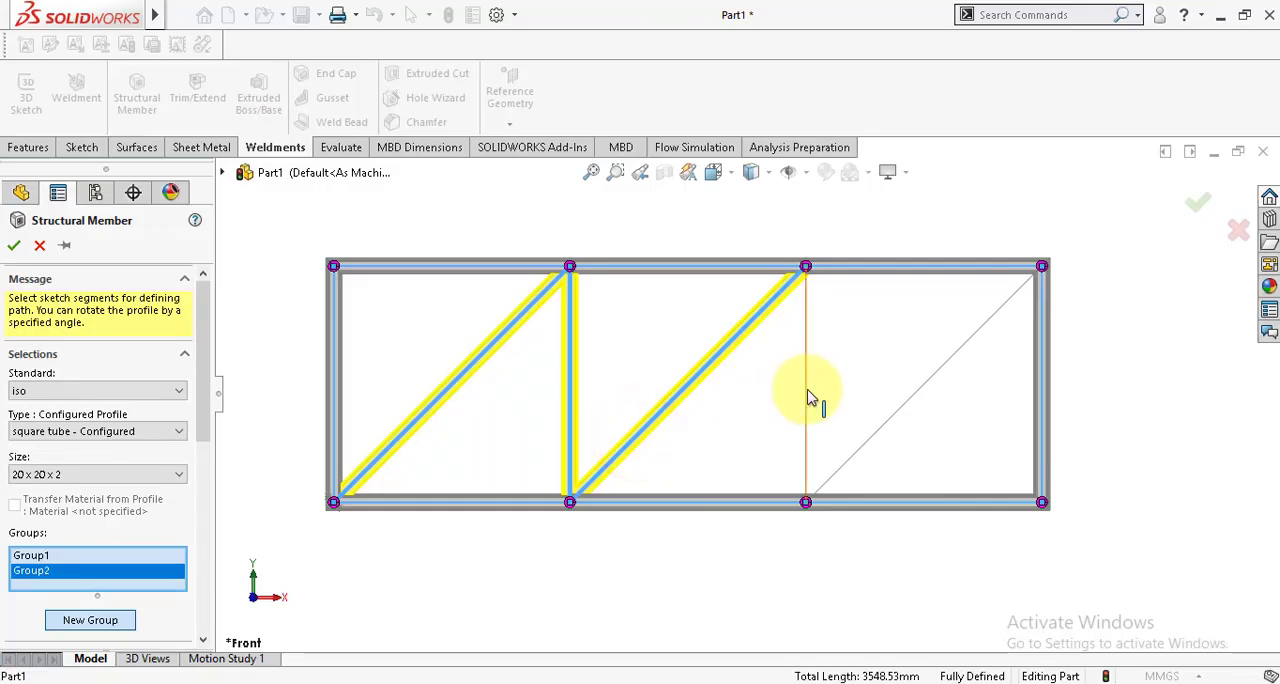
pyautogui.click(808, 392)
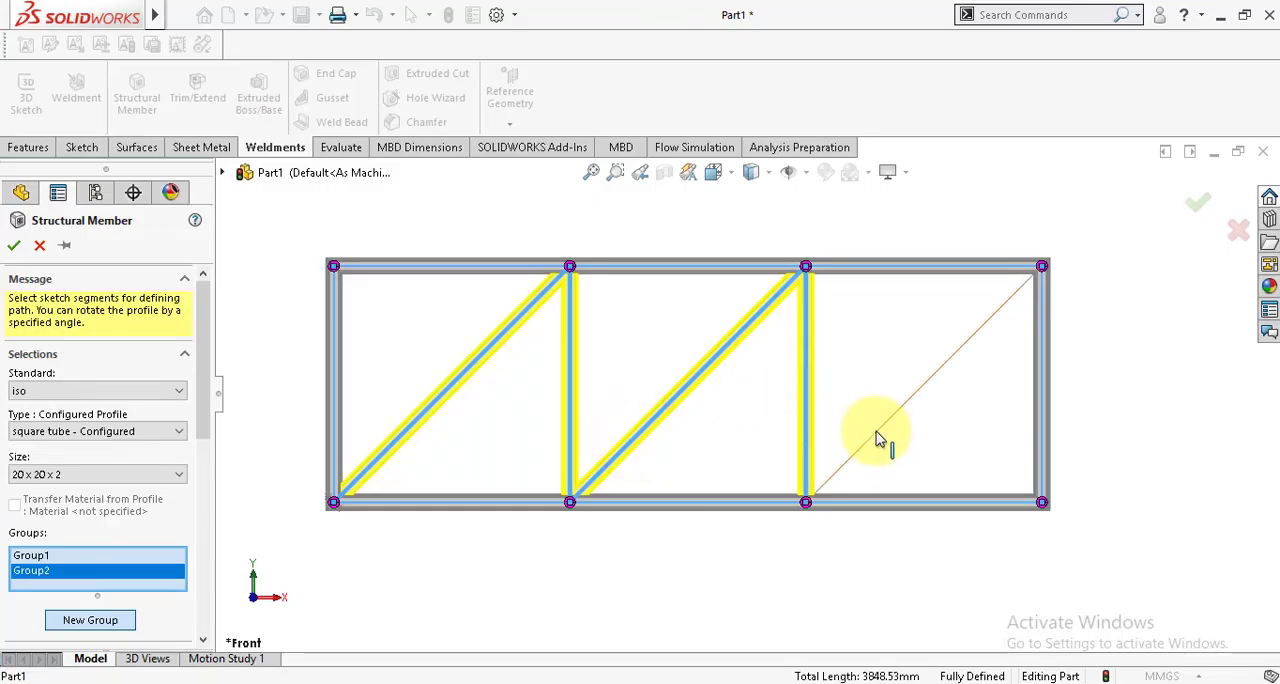
pyautogui.click(875, 447)
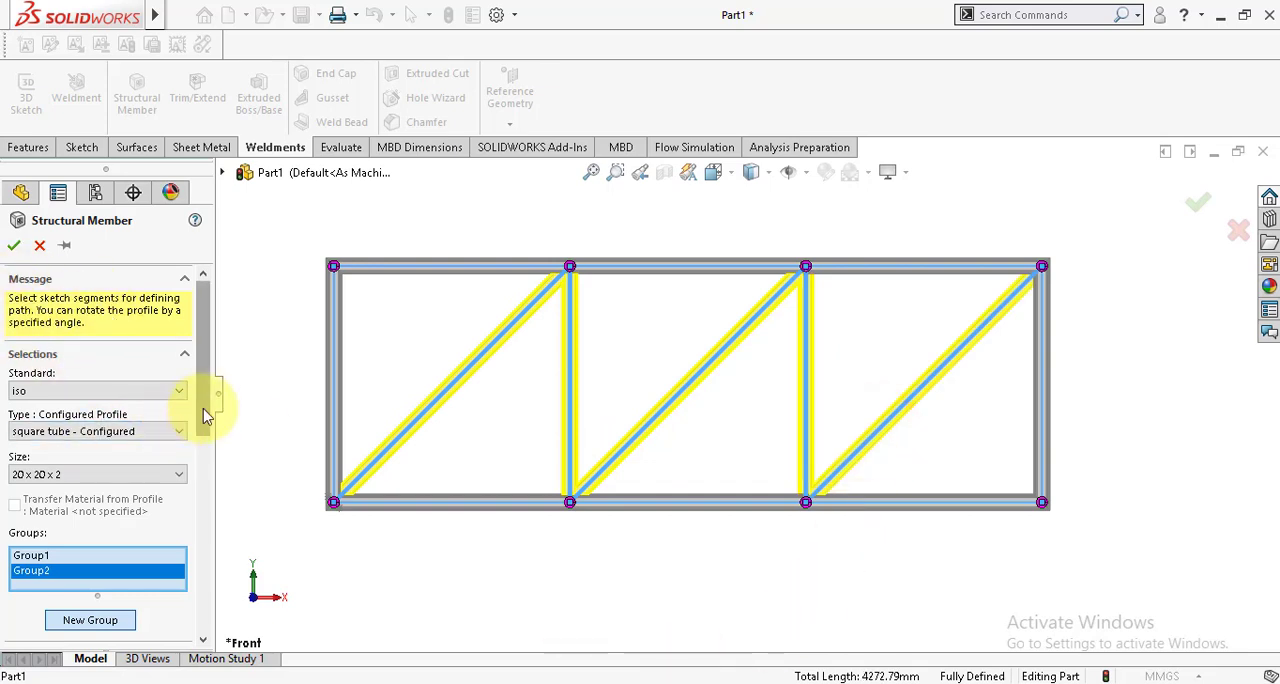
# Step: Keep the End Miter corner treatment for the second group and create the structural members
pyautogui.moveTo(205, 415); pyautogui.dragTo(217, 552)
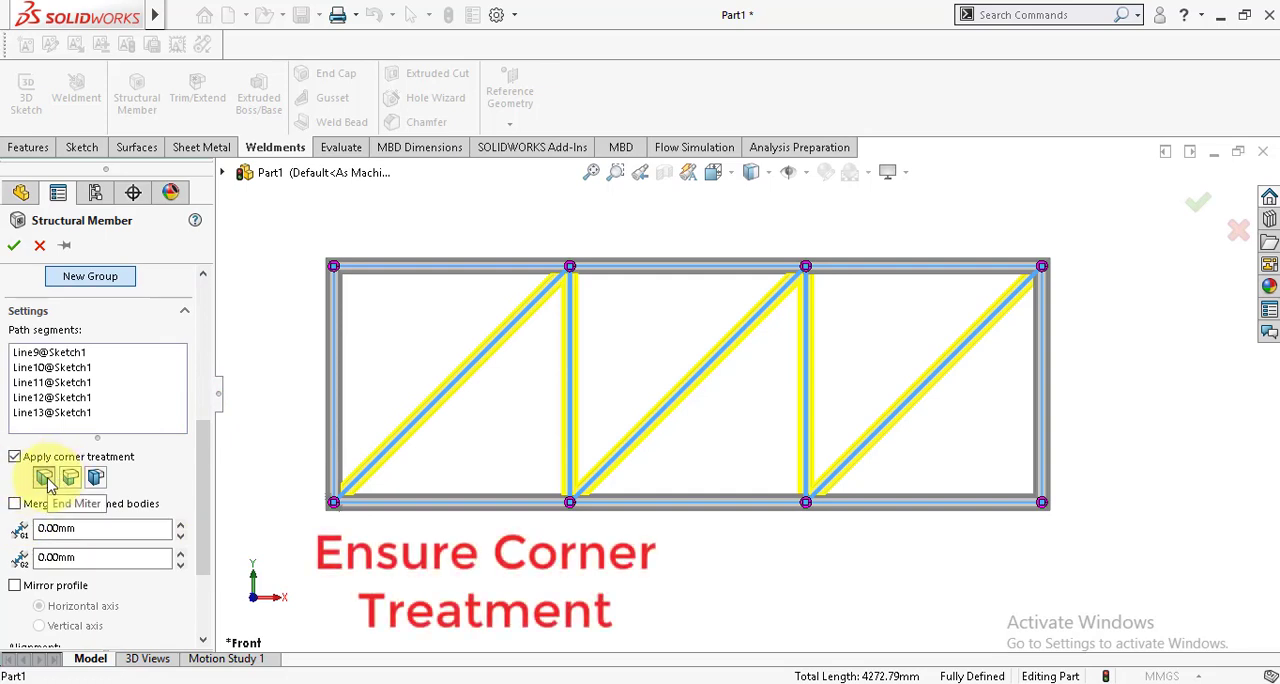
pyautogui.click(14, 250)
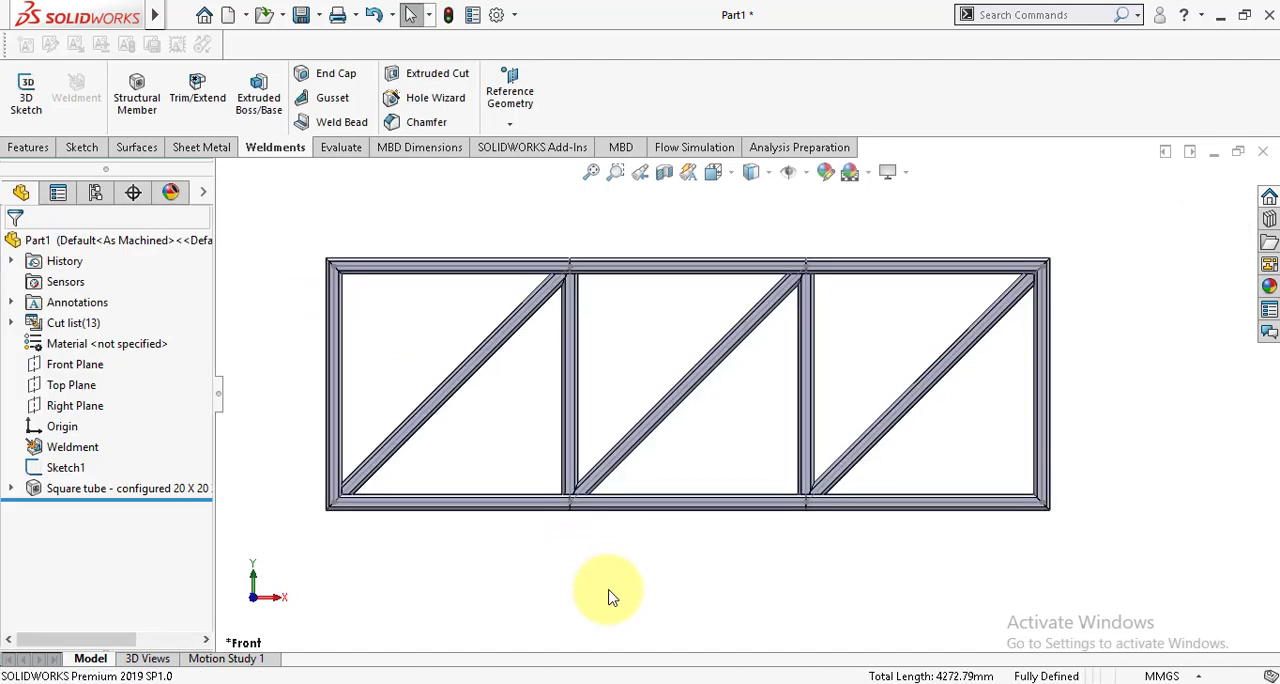
pyautogui.click(609, 591)
pyautogui.scroll(3, 638, 577)
pyautogui.scroll(-4, 645, 378)
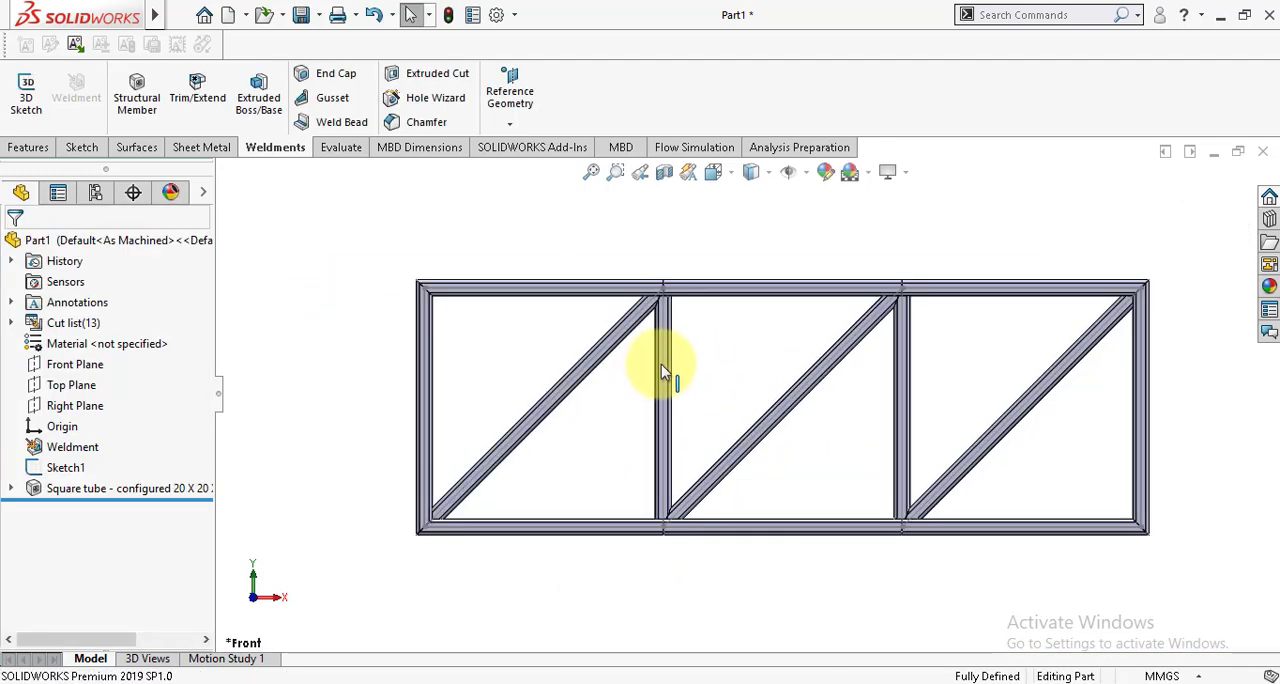
# Step: Load the SOLIDWORKS Simulation add-in for the finished truss model
pyautogui.moveTo(663, 371); pyautogui.dragTo(712, 392, button='middle')
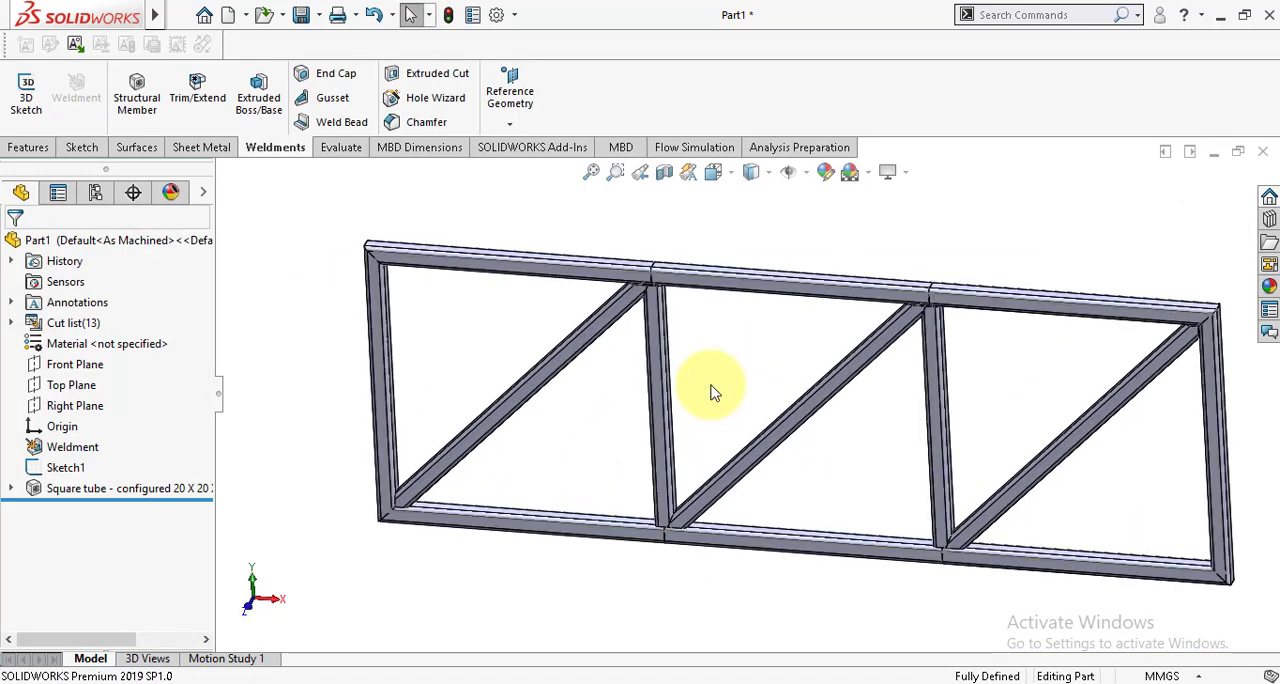
pyautogui.scroll(3, 712, 392)
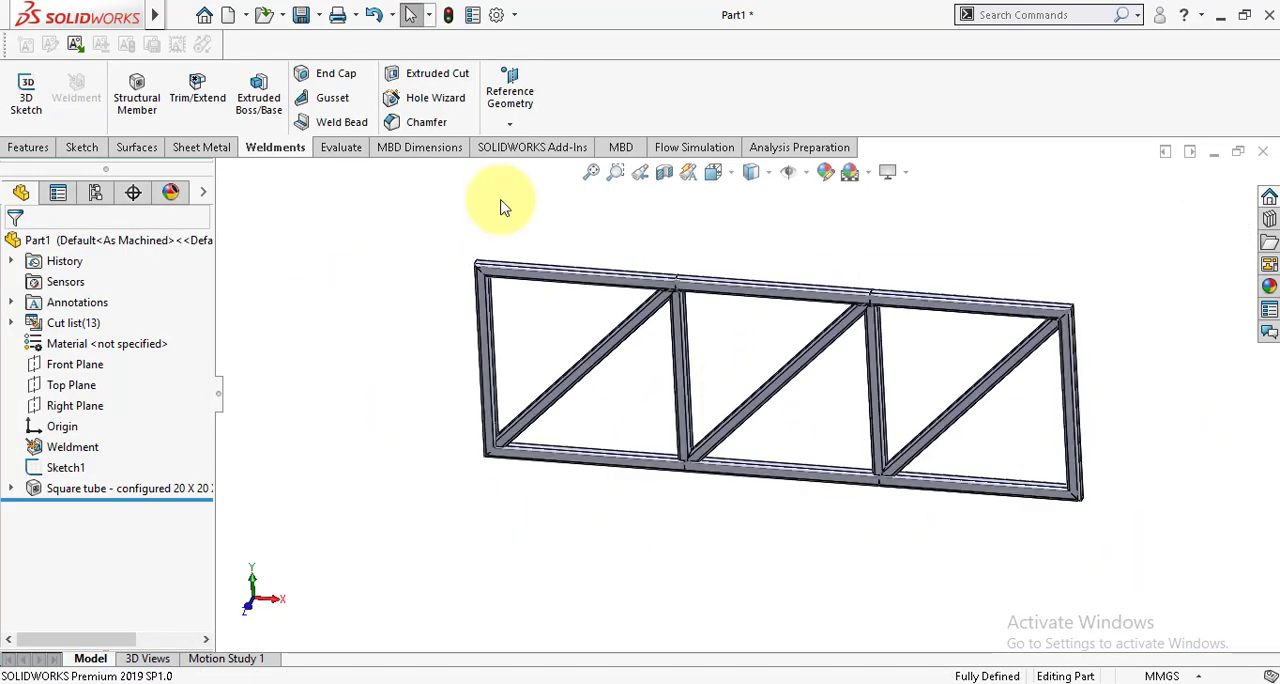
pyautogui.click(522, 150)
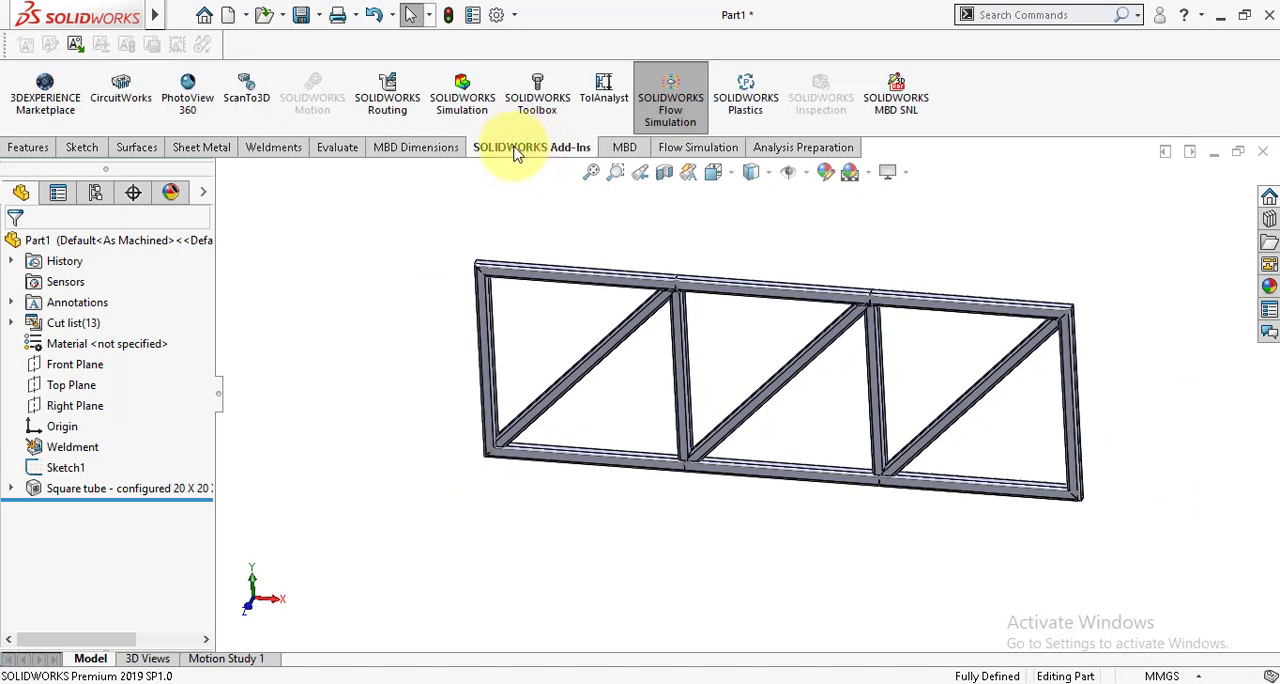
pyautogui.click(462, 93)
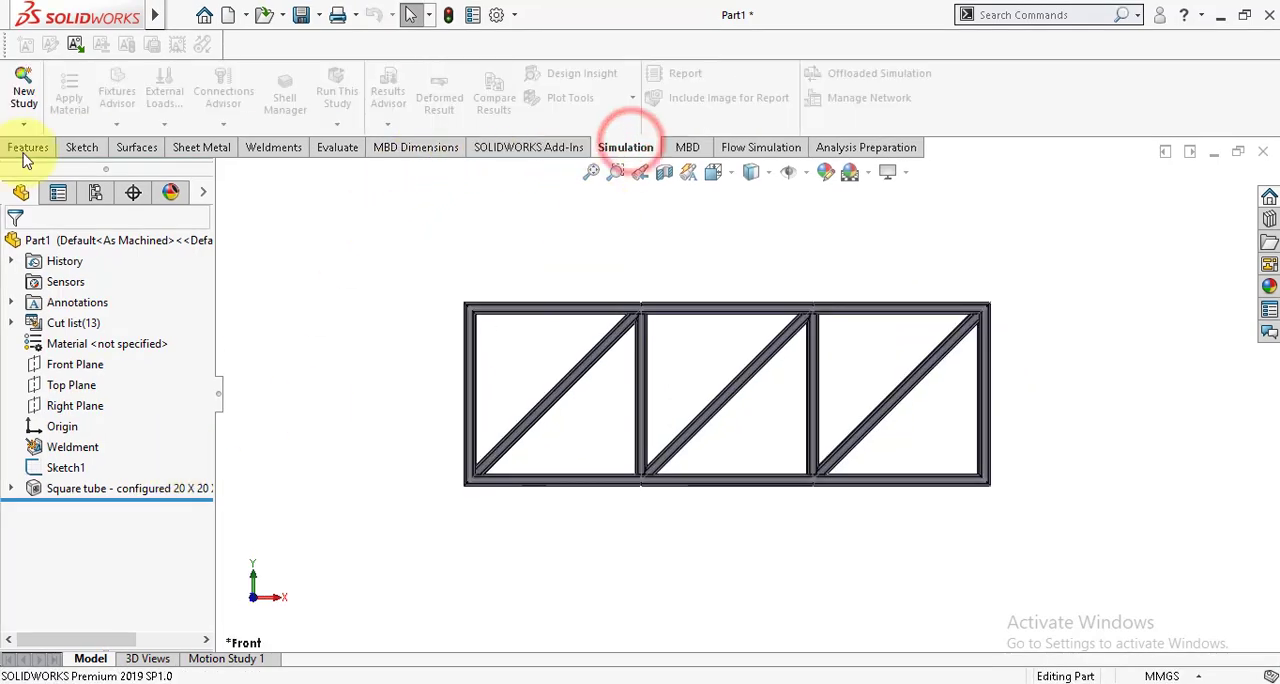
# Step: Create a new static simulation study named "truss structural analysis"
pyautogui.click(22, 92)
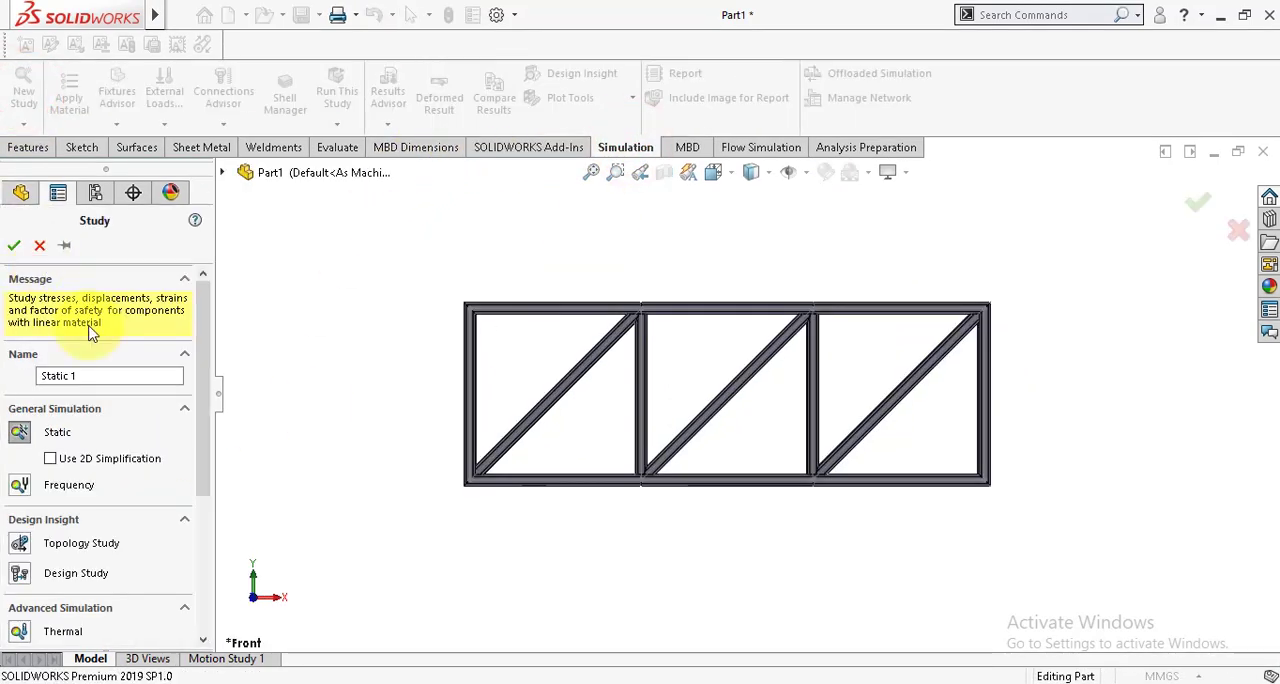
pyautogui.moveTo(88, 378); pyautogui.dragTo(52, 368)
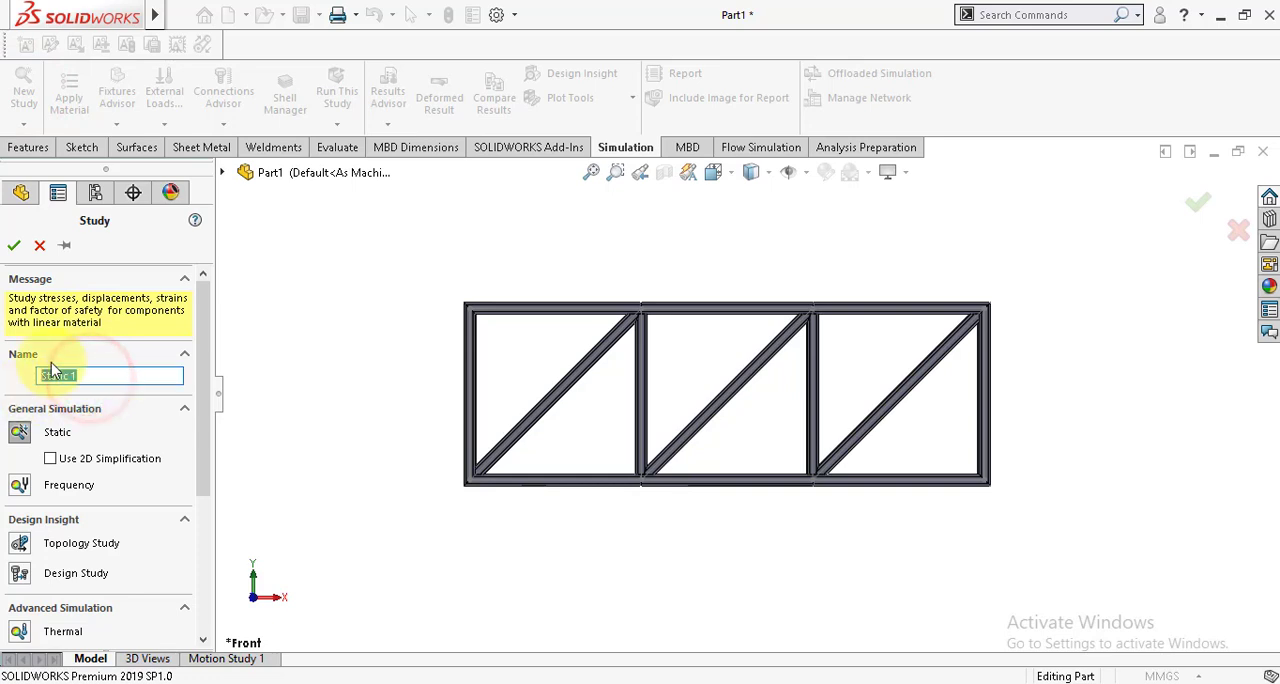
pyautogui.write('truss')
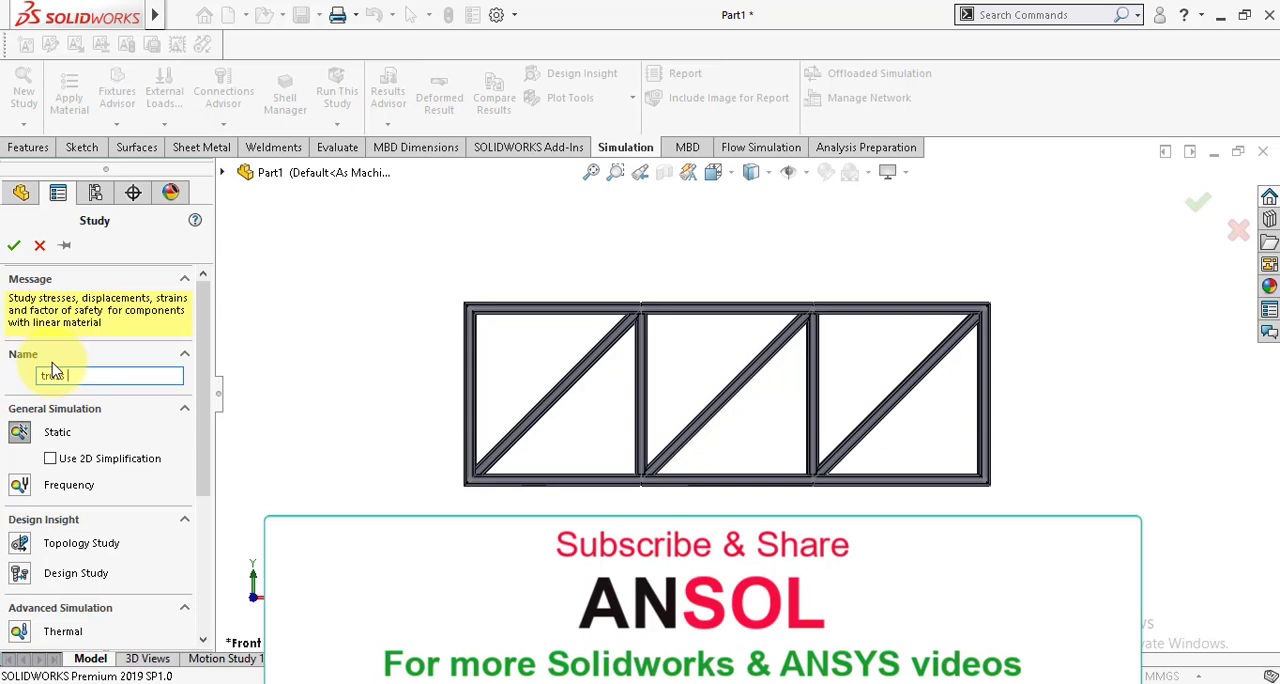
pyautogui.write(' st')
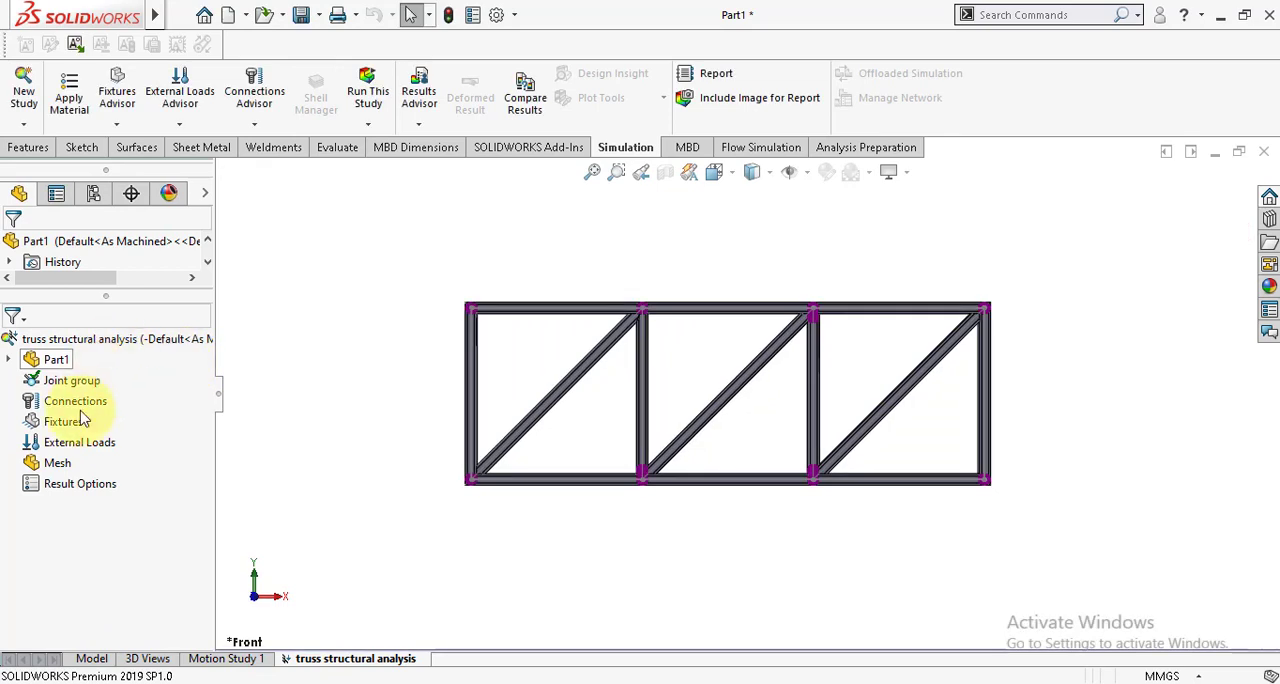
# Step: Apply Alloy Steel from the Steel material library to all bodies of the truss in the study
pyautogui.rightClick(46, 361)
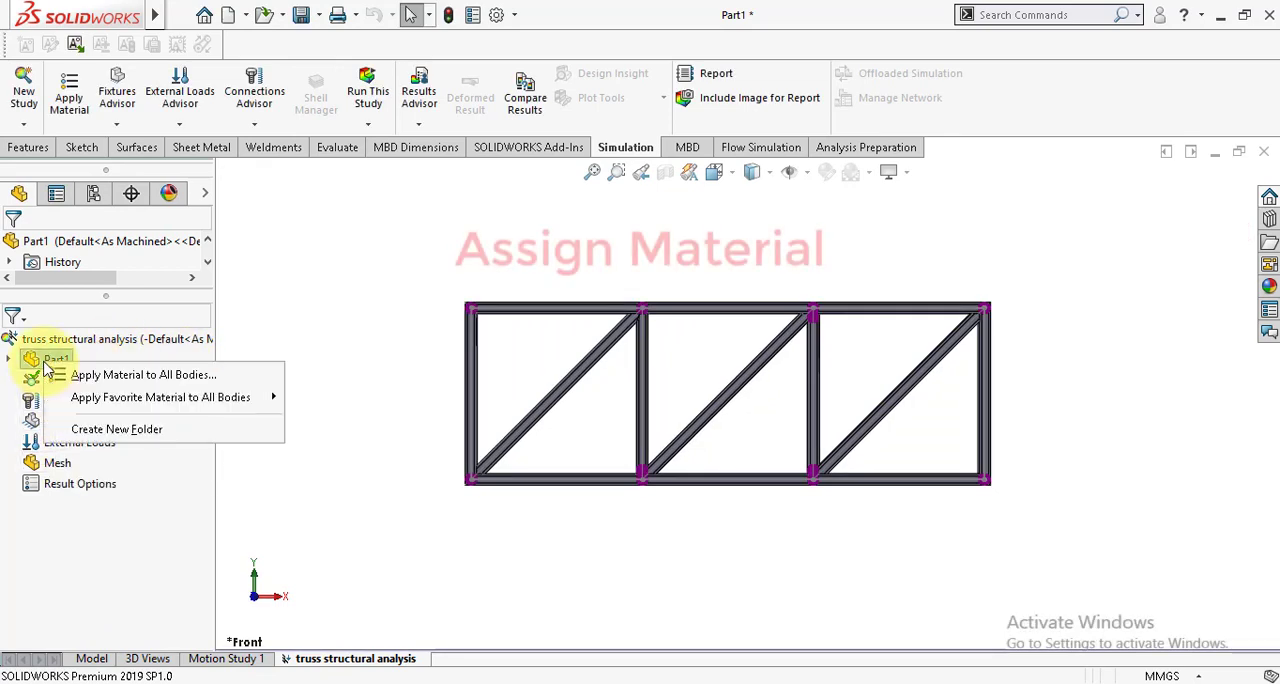
pyautogui.click(118, 374)
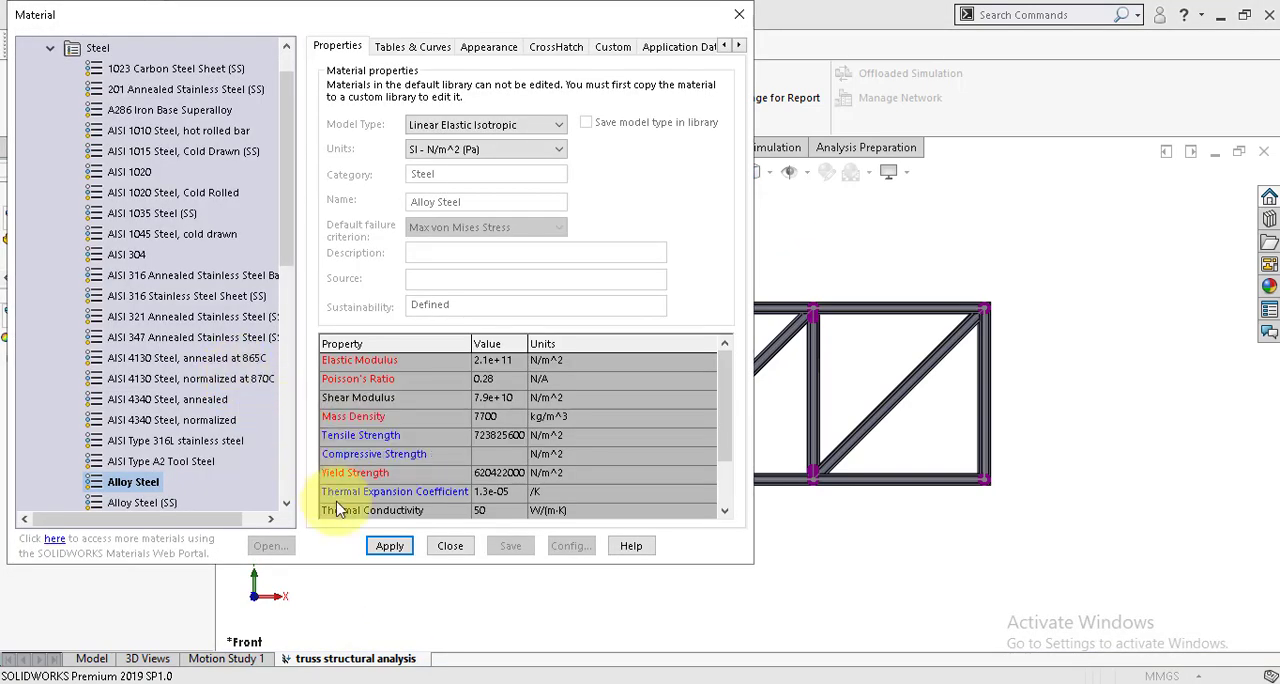
pyautogui.click(389, 548)
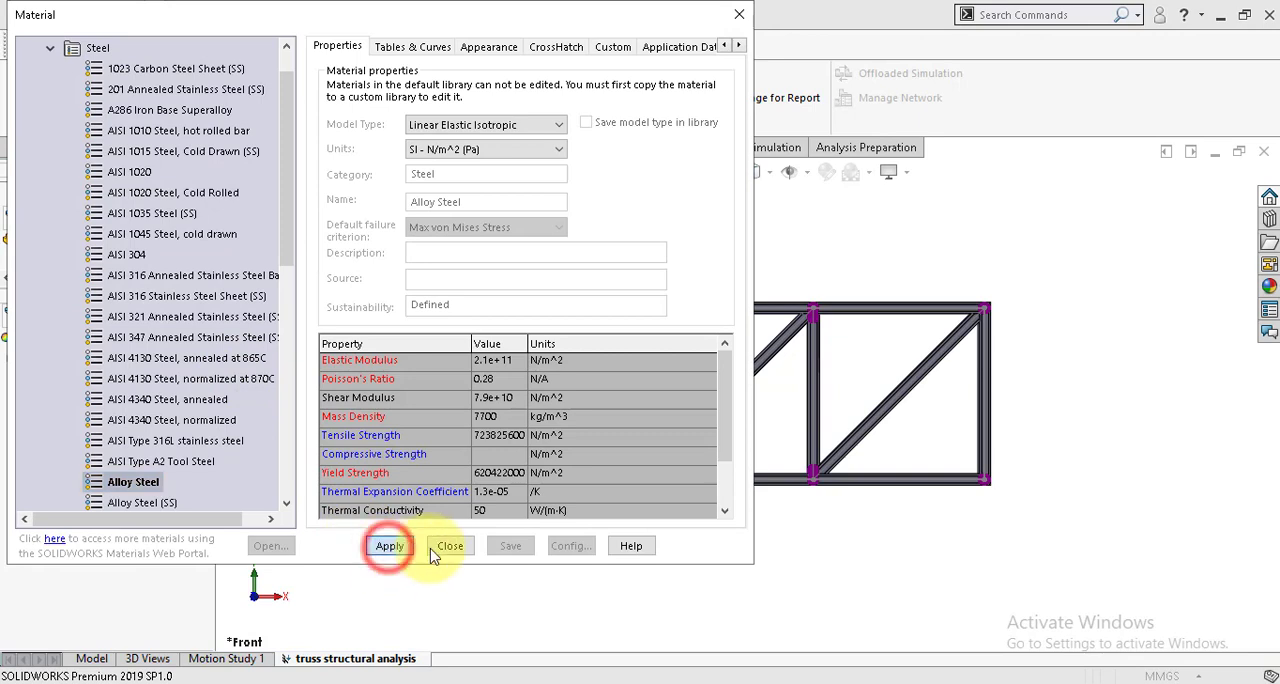
pyautogui.click(451, 548)
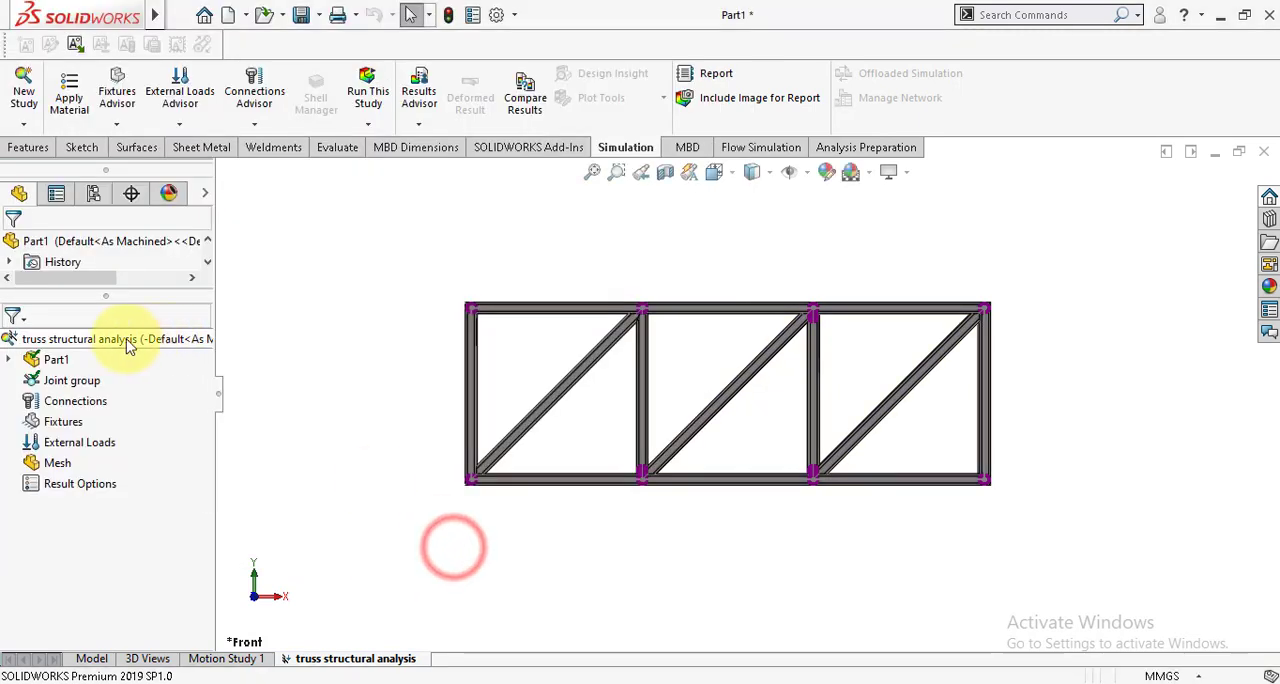
# Step: Add a Fixed Geometry fixture to the lower and upper corner joints at the truss's left end
pyautogui.rightClick(66, 424)
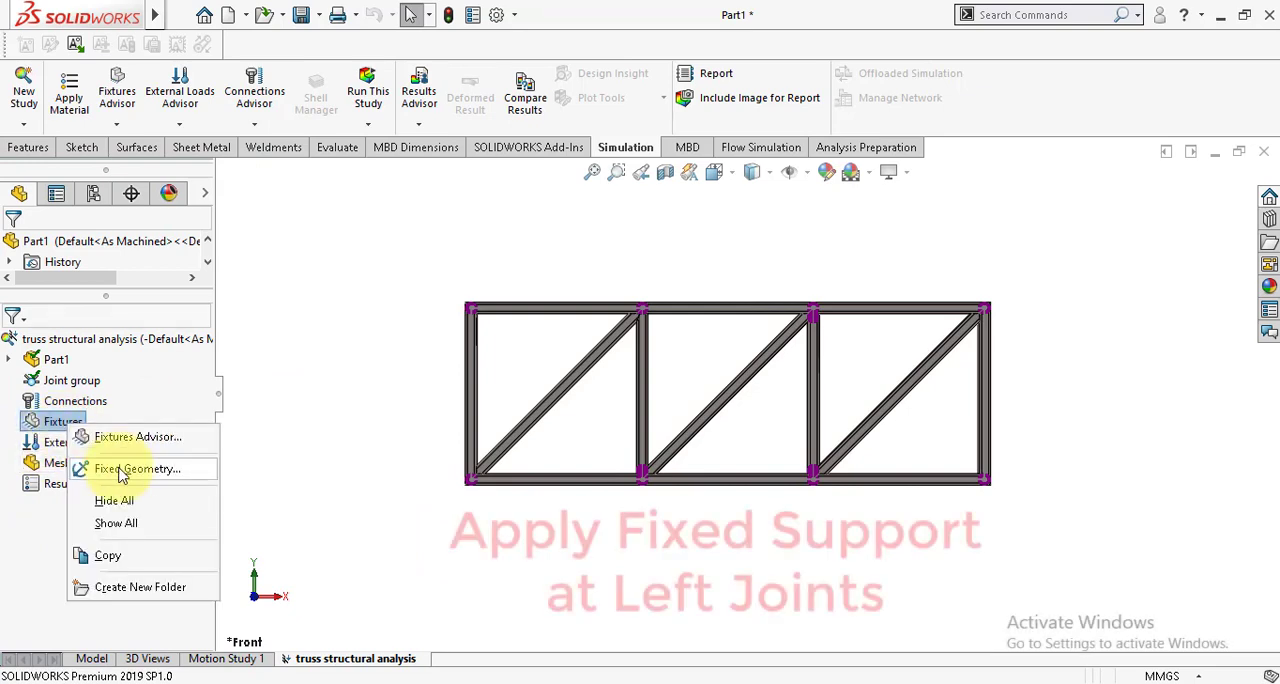
pyautogui.click(118, 470)
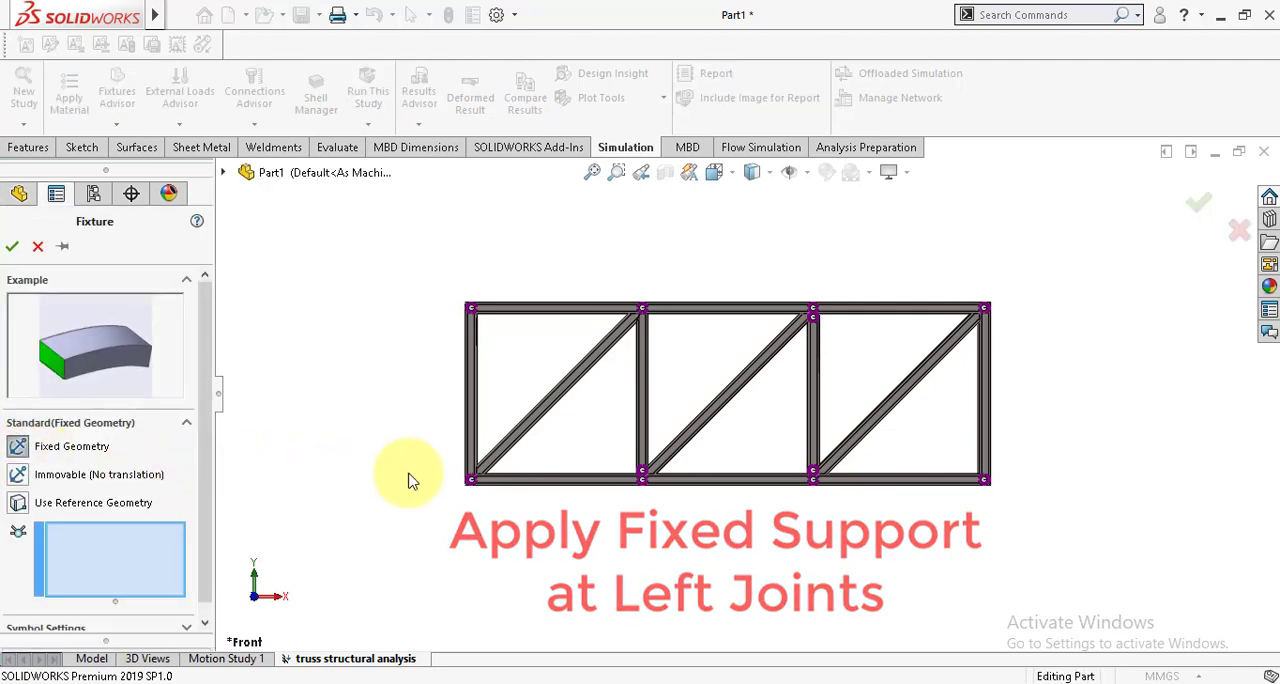
pyautogui.click(471, 477)
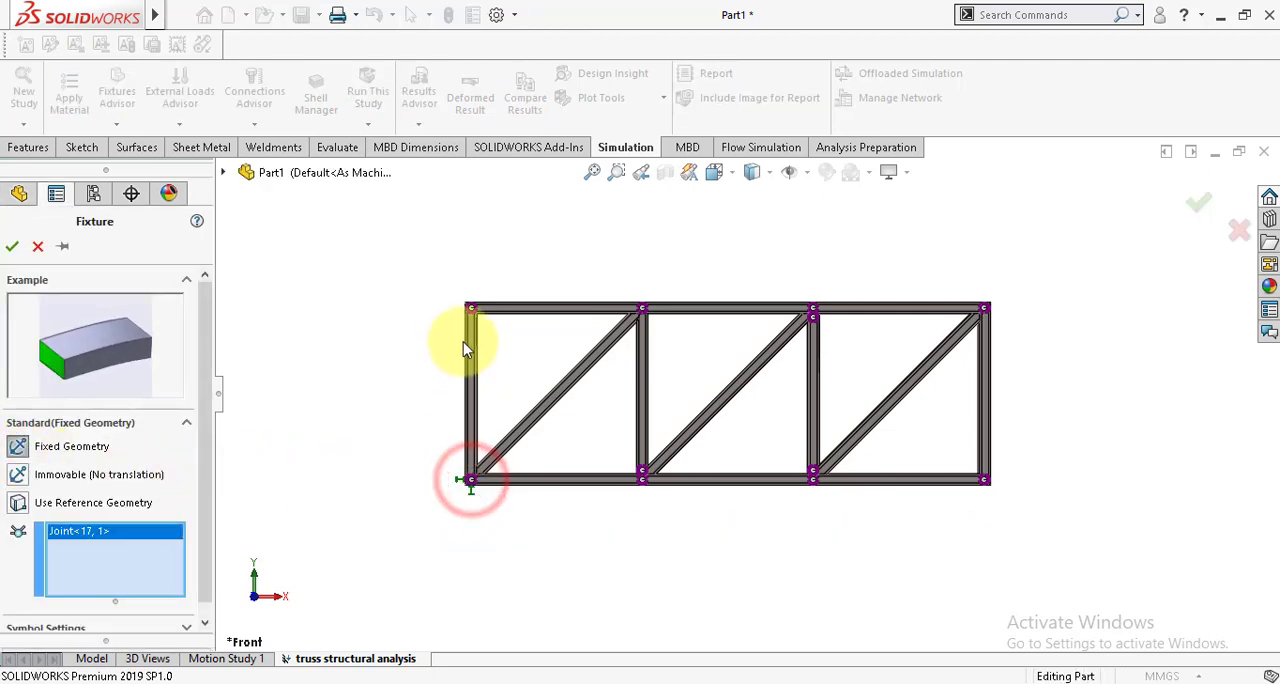
pyautogui.click(471, 309)
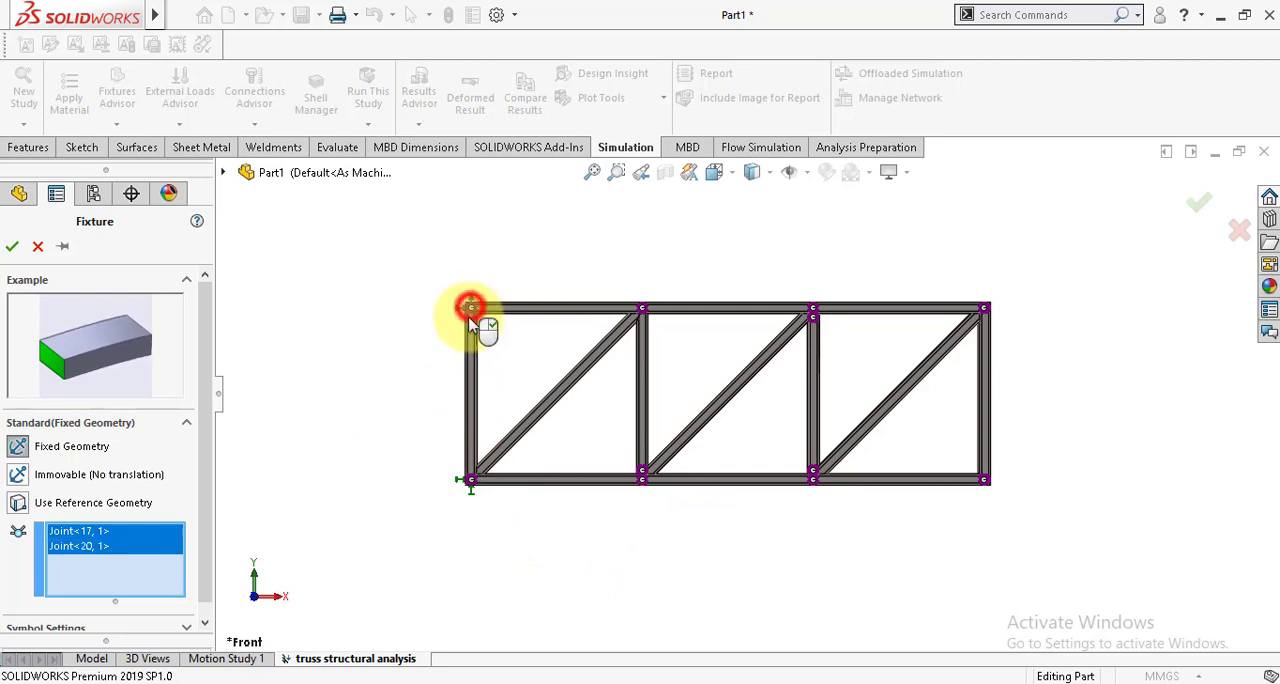
pyautogui.click(10, 246)
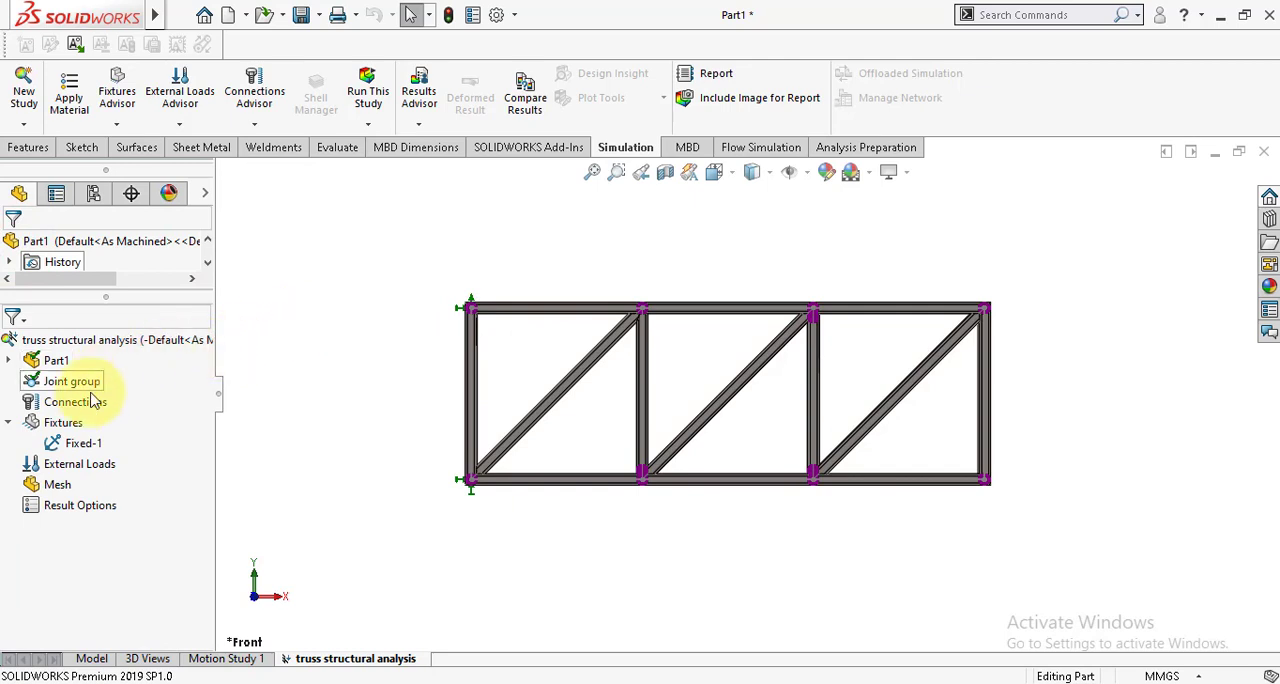
# Step: Start a Use Reference Geometry fixture and select the nine remaining joints along the truss's lower and upper chords
pyautogui.rightClick(71, 430)
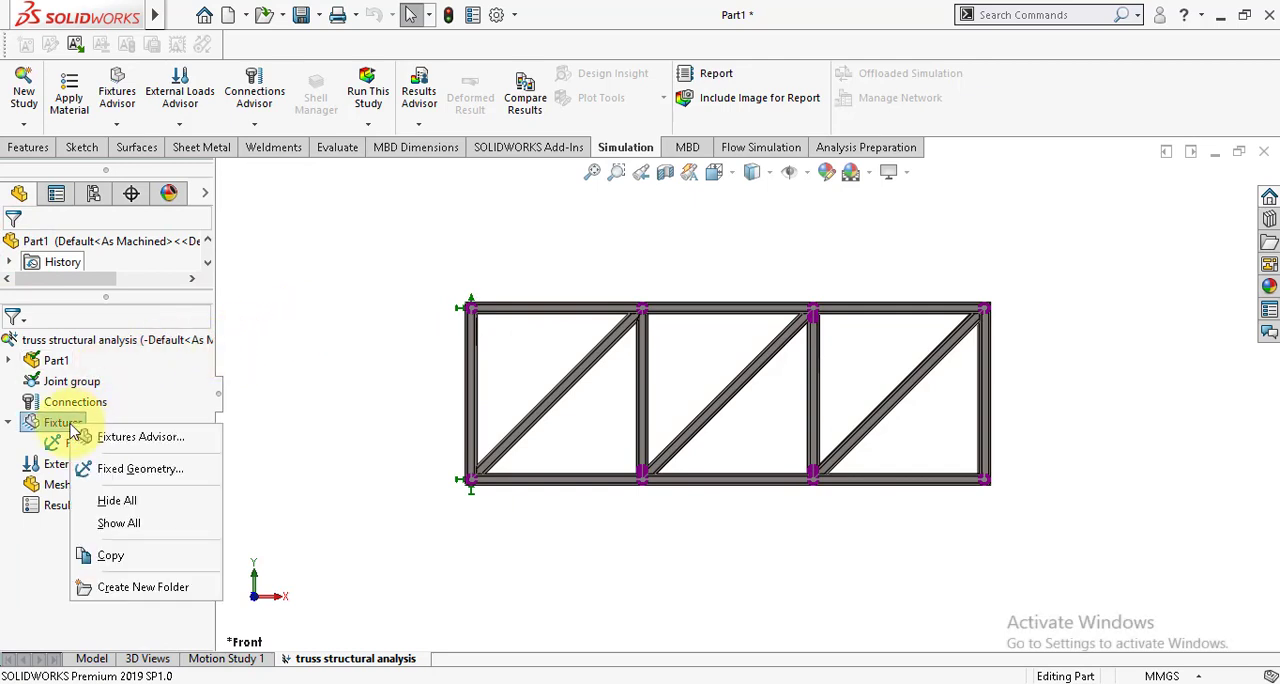
pyautogui.click(140, 468)
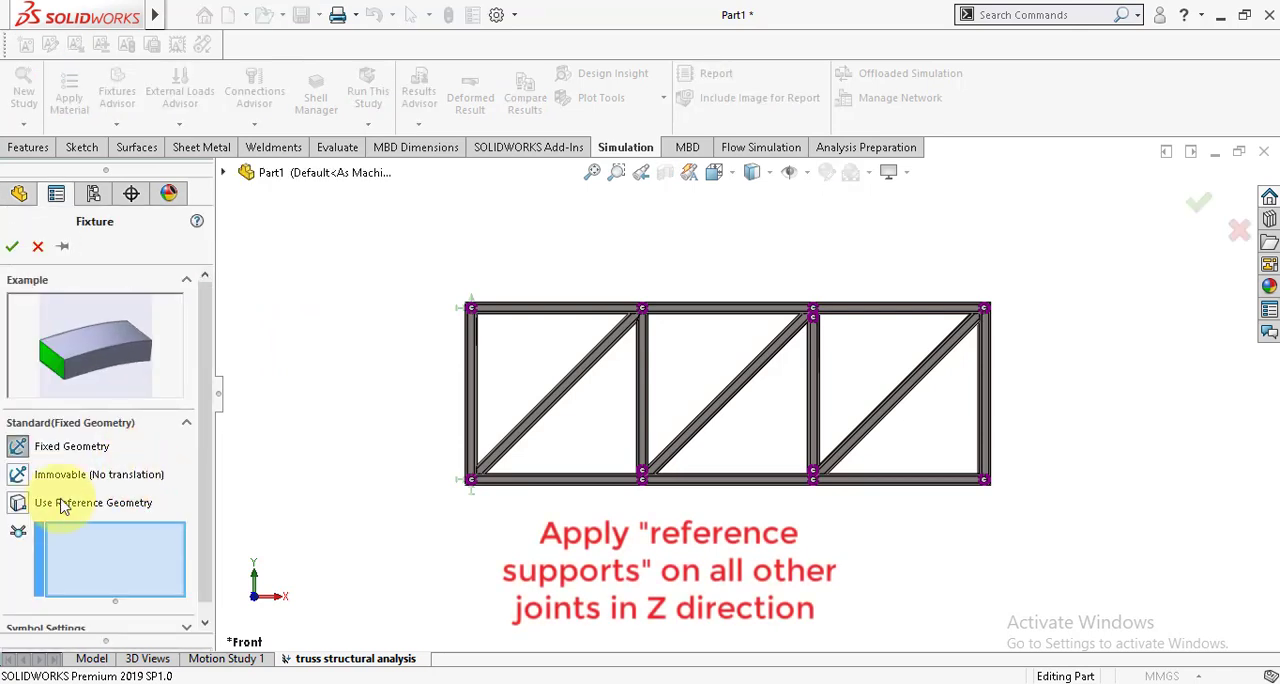
pyautogui.click(18, 505)
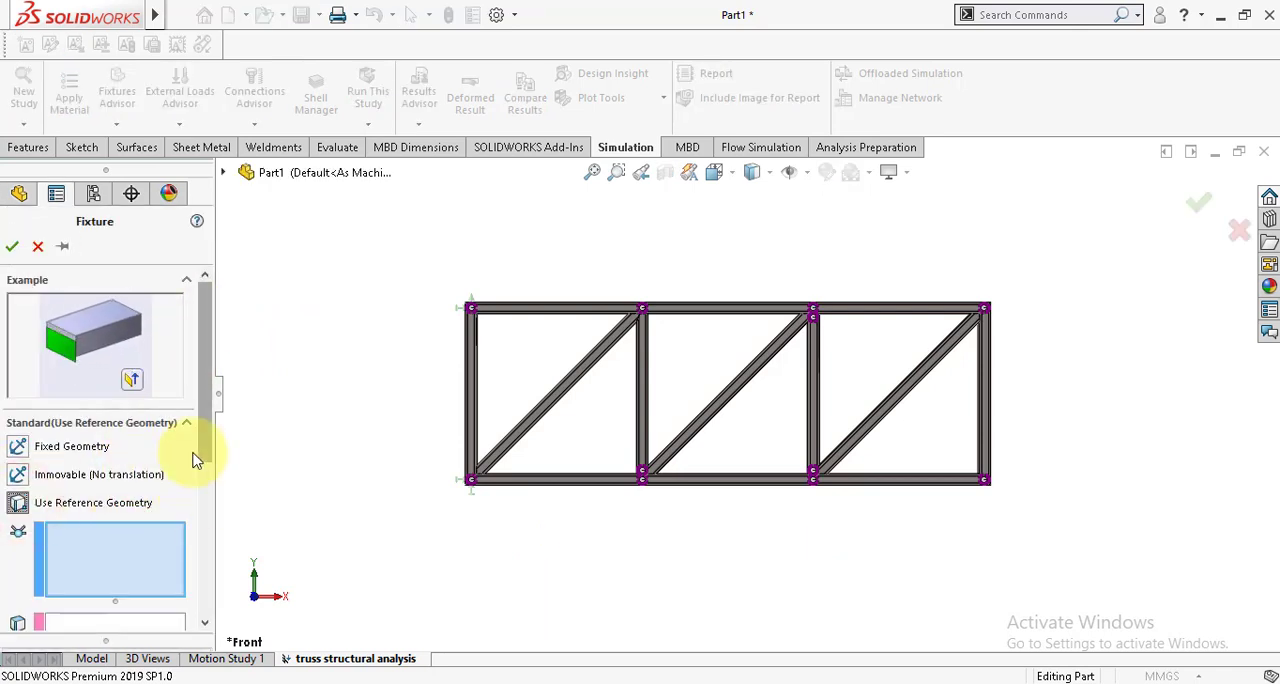
pyautogui.moveTo(201, 442); pyautogui.dragTo(218, 492)
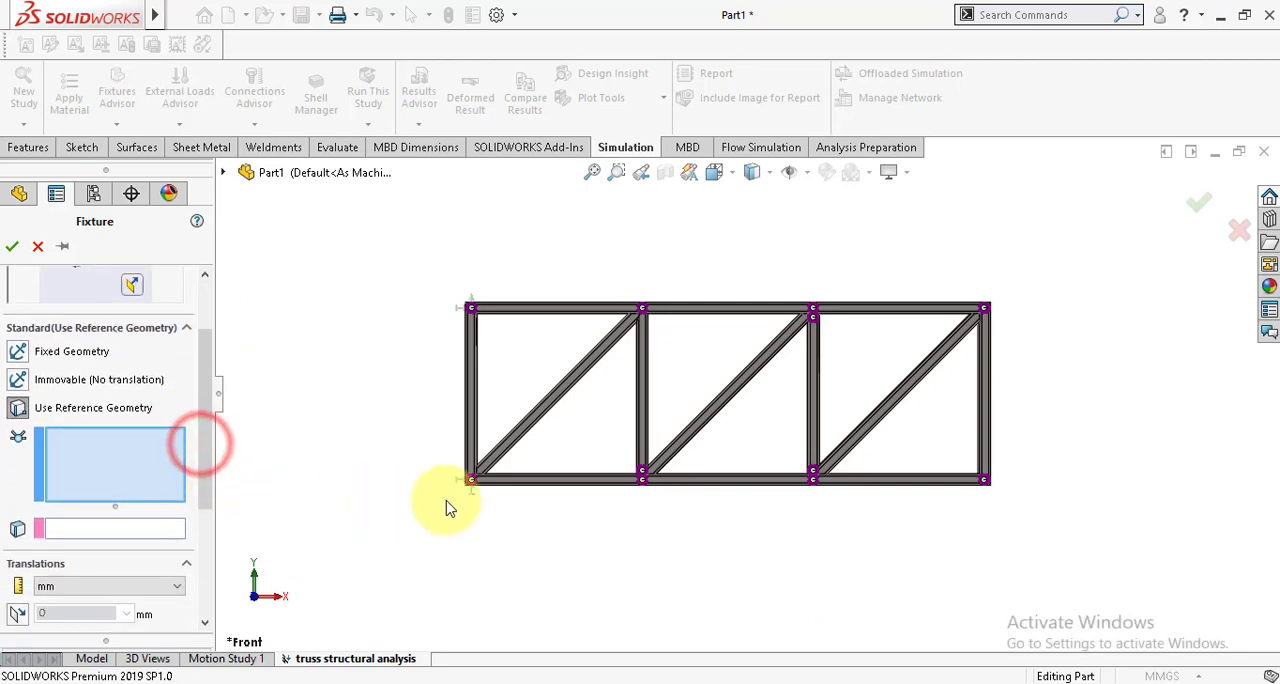
pyautogui.scroll(-1, 763, 400)
pyautogui.scroll(-1, 763, 400)
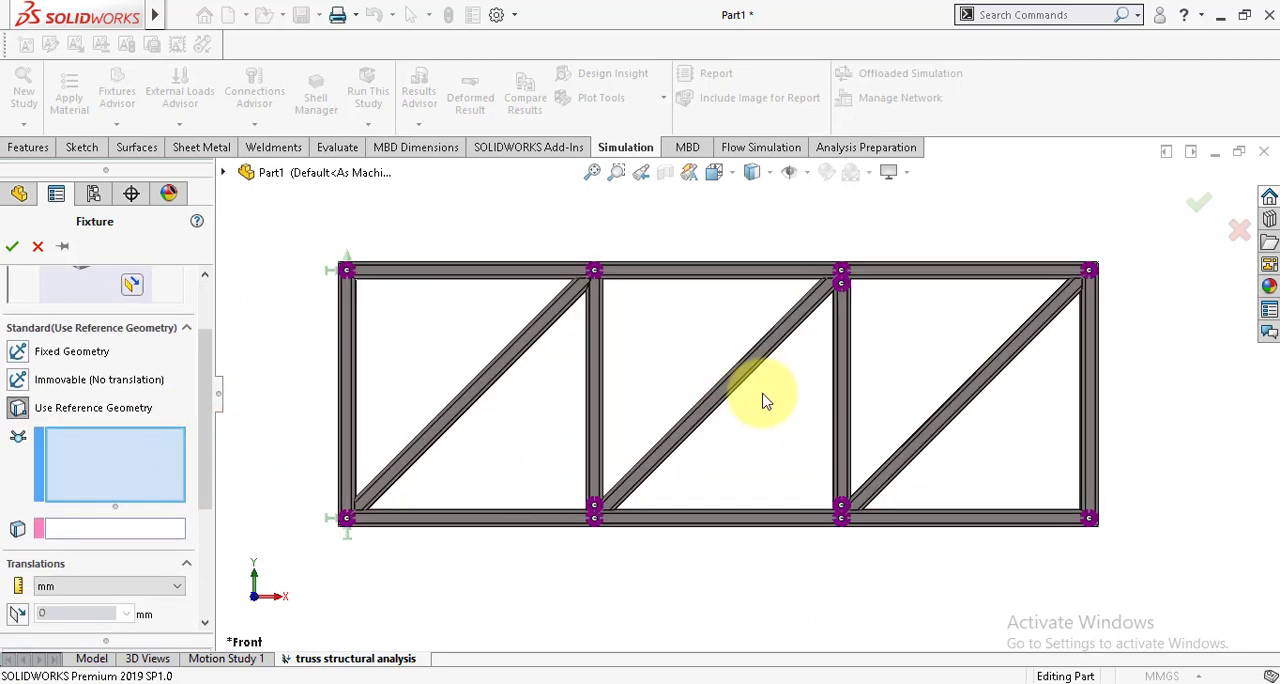
pyautogui.click(594, 519)
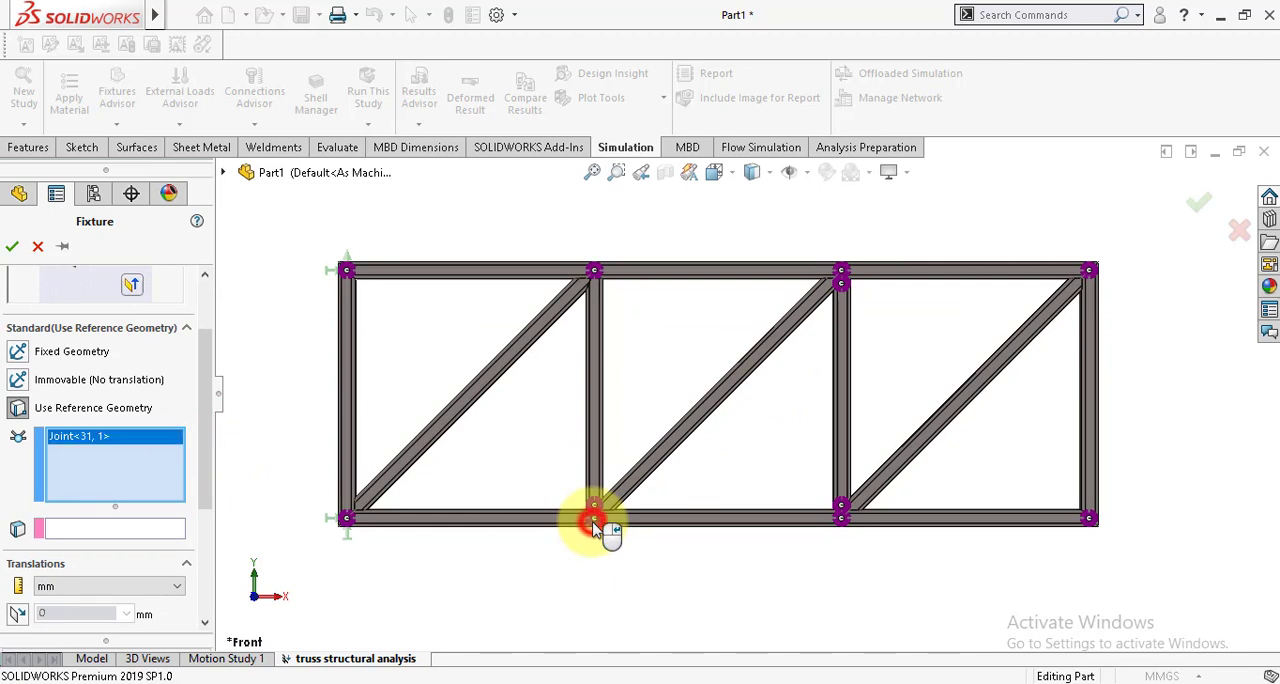
pyautogui.click(594, 505)
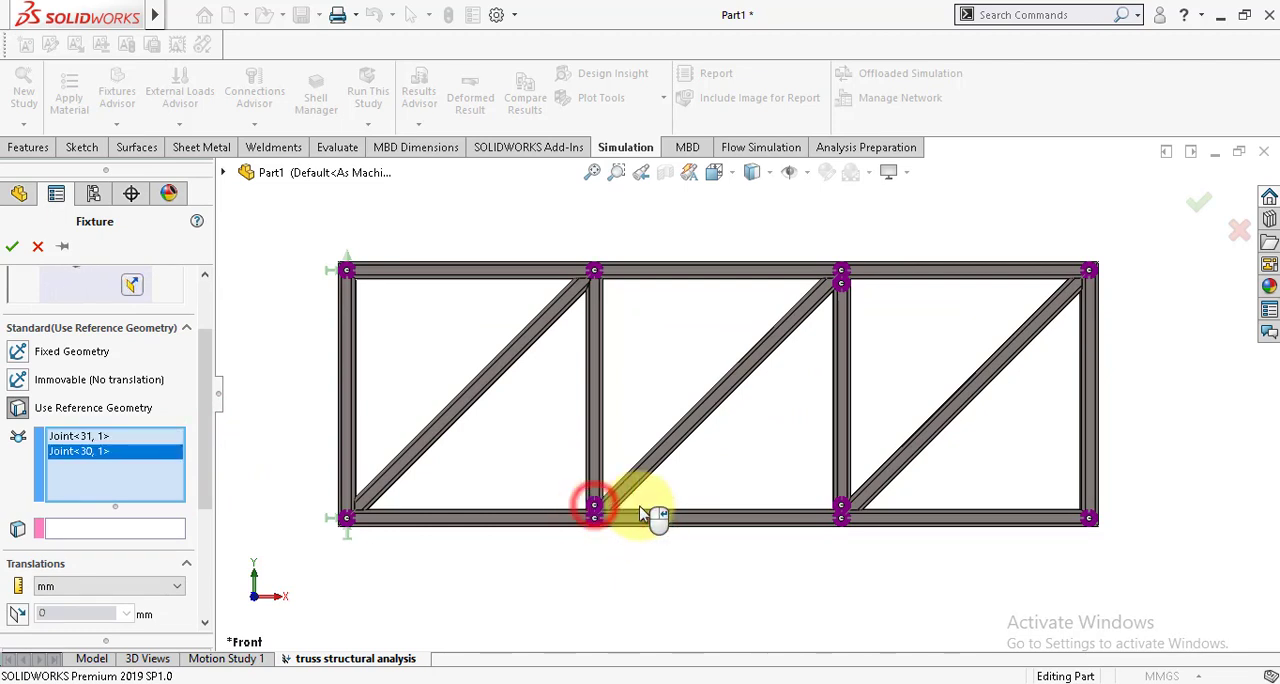
pyautogui.click(840, 517)
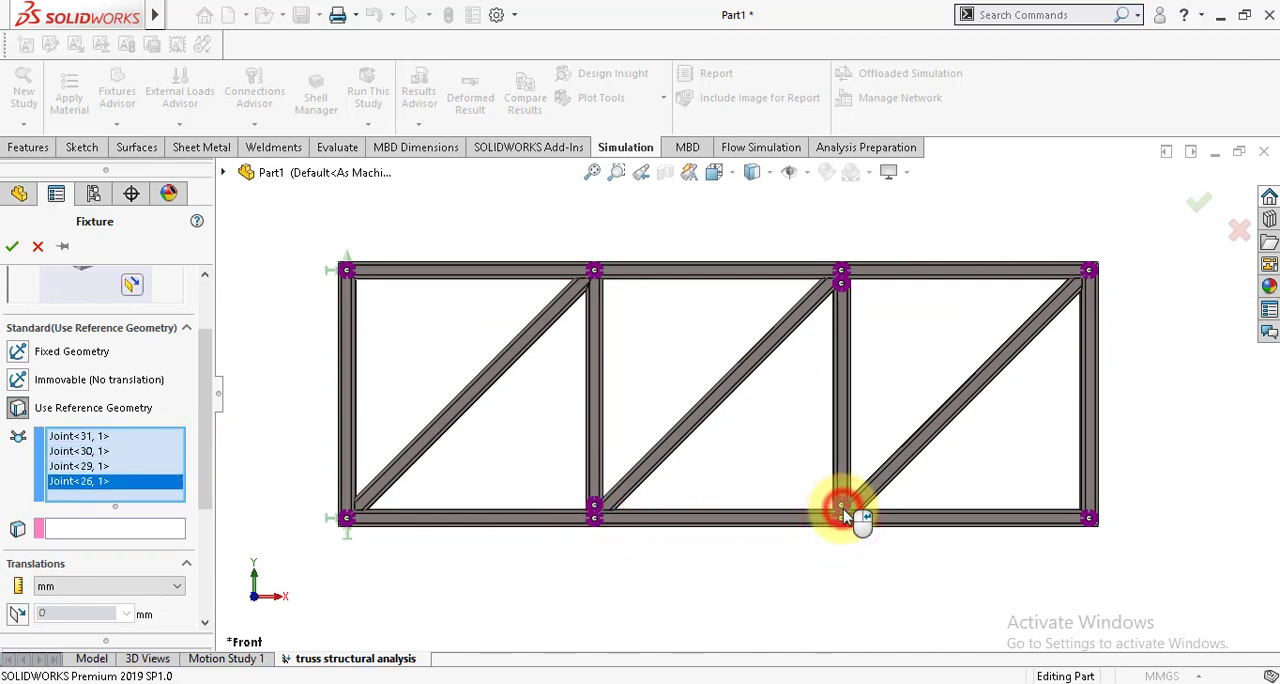
pyautogui.click(1089, 519)
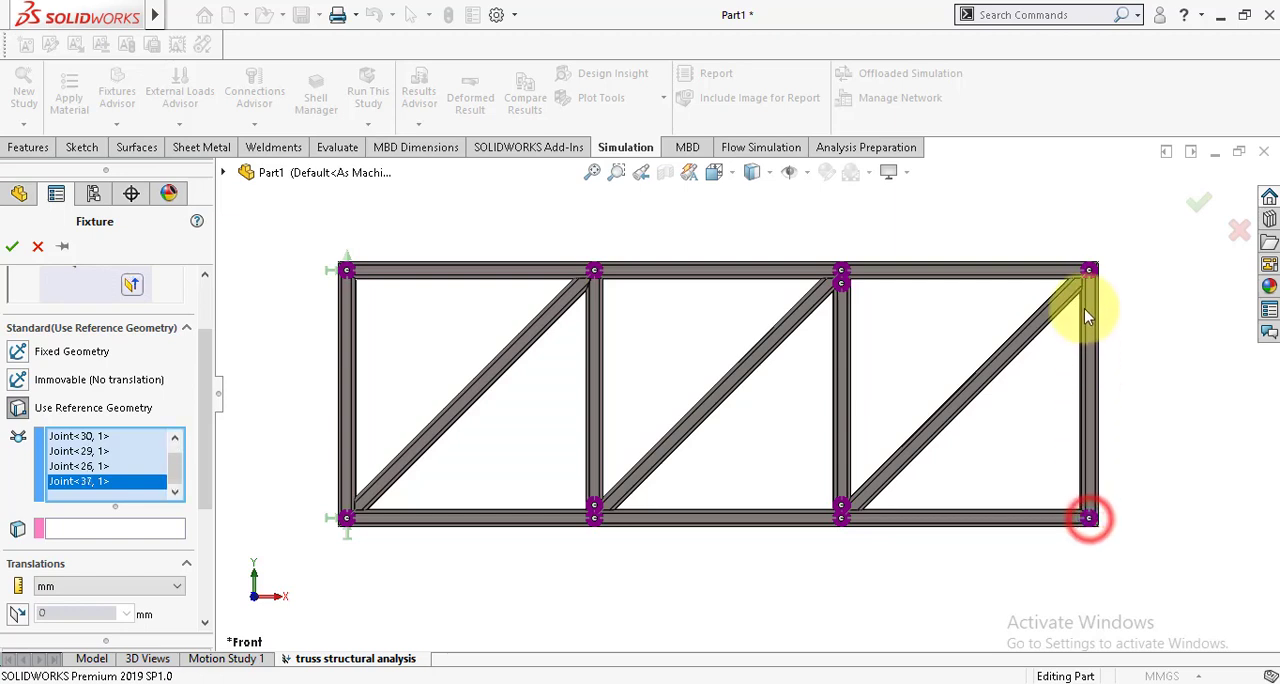
pyautogui.click(1089, 270)
pyautogui.click(842, 280)
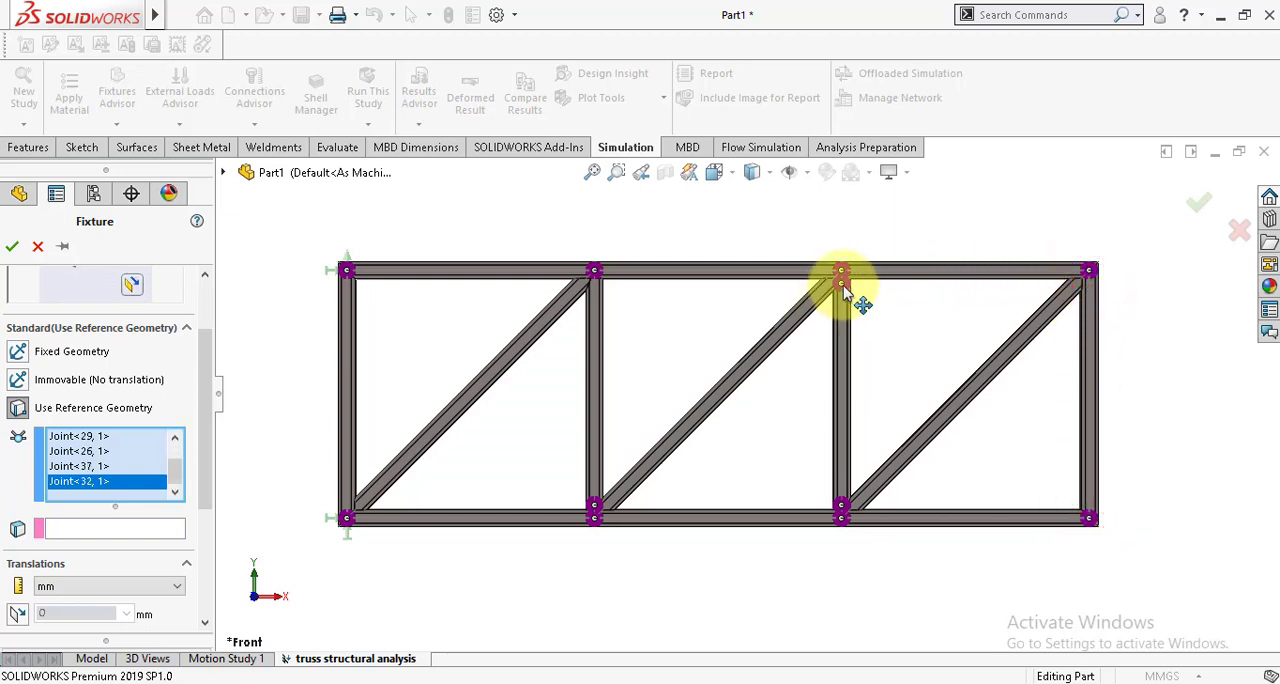
pyautogui.click(842, 283)
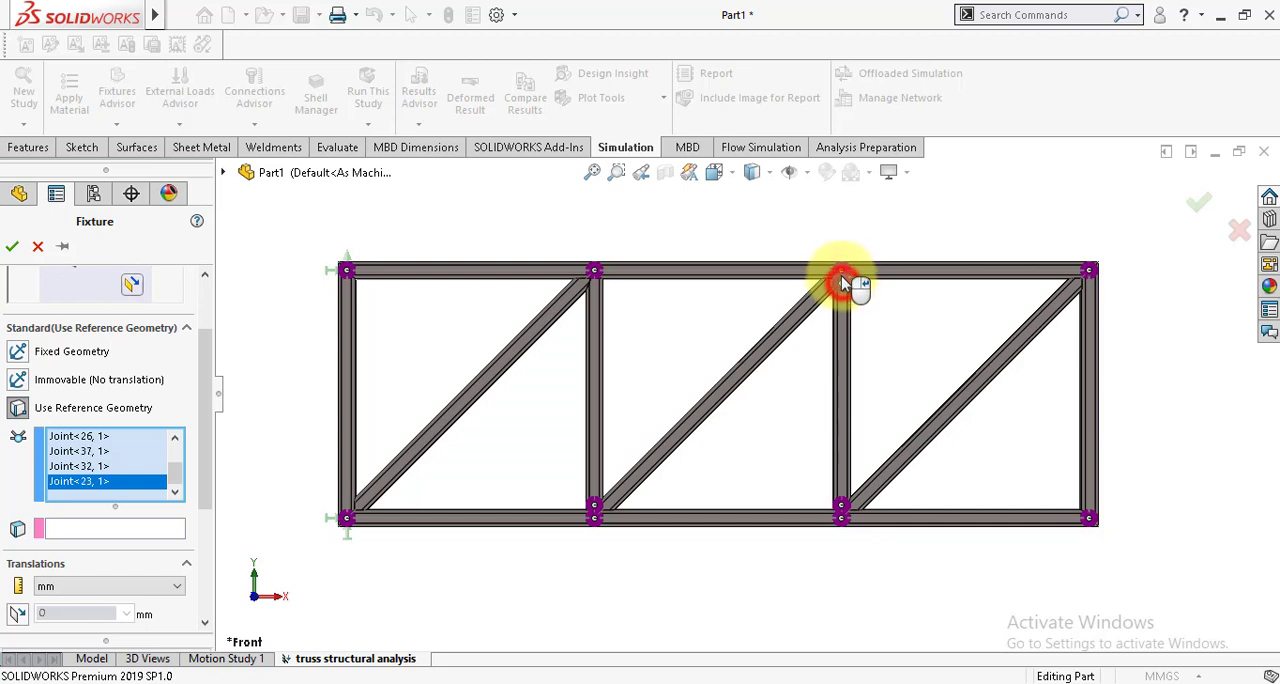
pyautogui.click(593, 284)
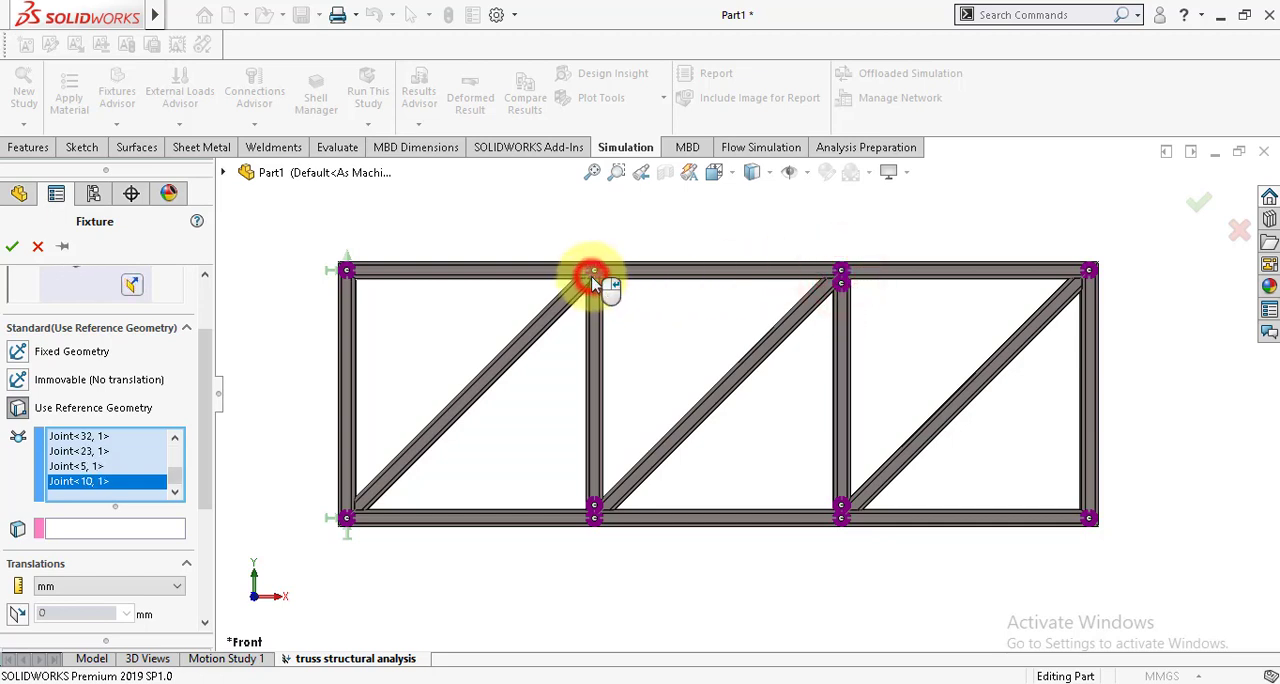
# Step: Use the Front Plane as the fixture's reference, restrain translation normal to it at 0 mm, and create the fixture
pyautogui.click(99, 528)
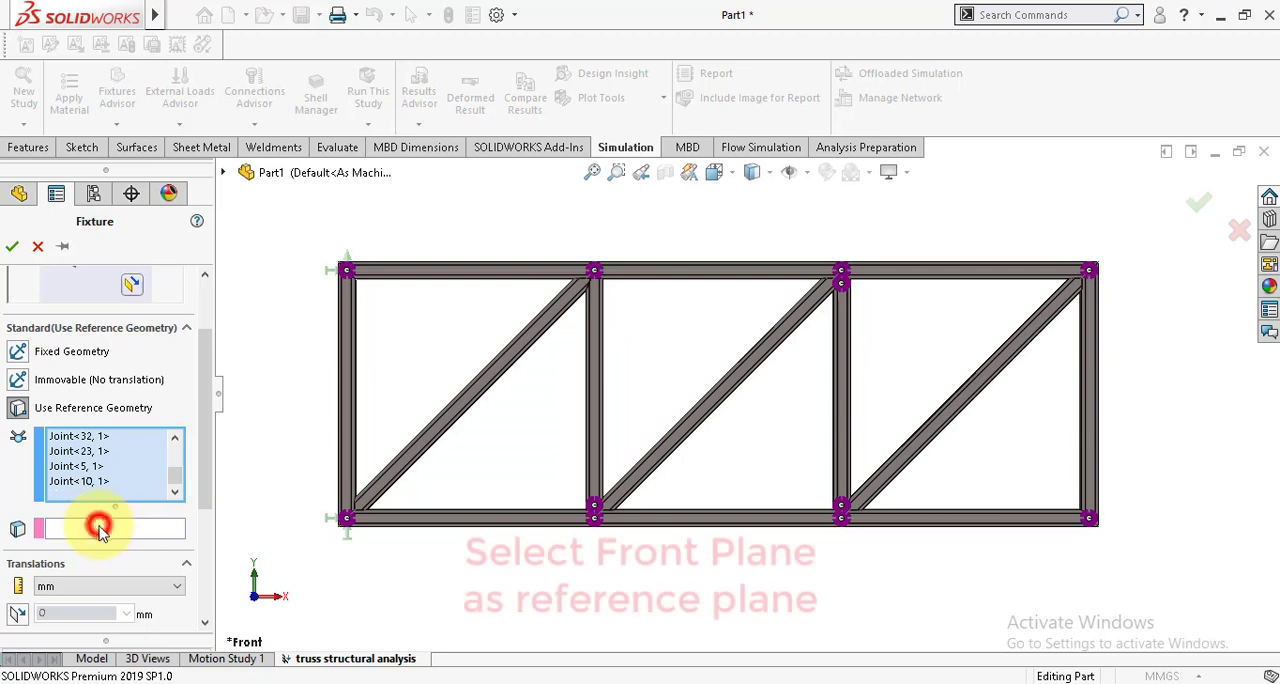
pyautogui.click(224, 174)
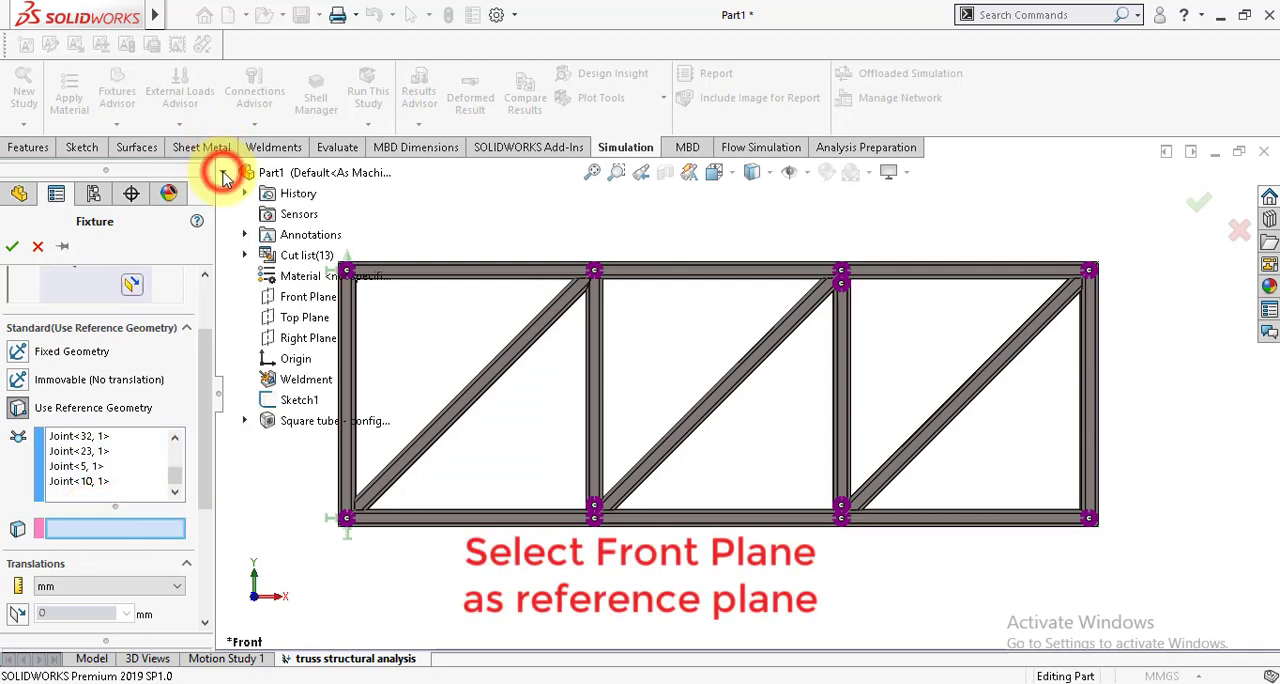
pyautogui.click(284, 299)
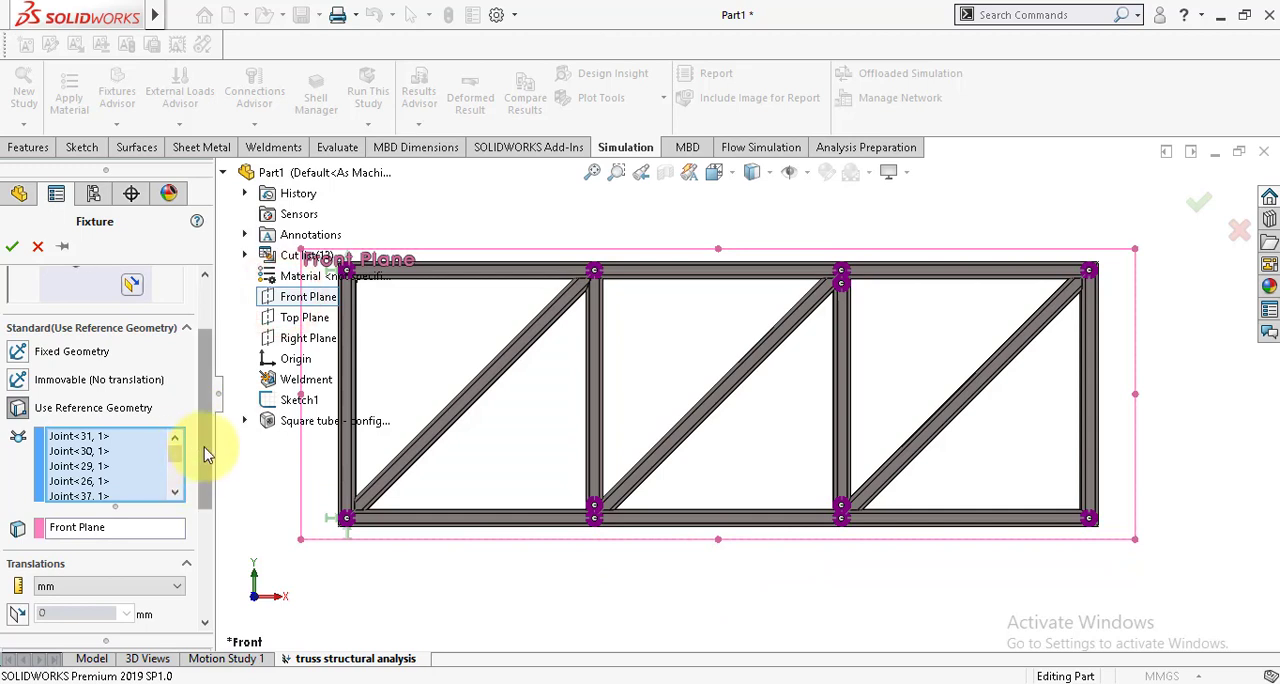
pyautogui.moveTo(204, 447); pyautogui.dragTo(206, 518)
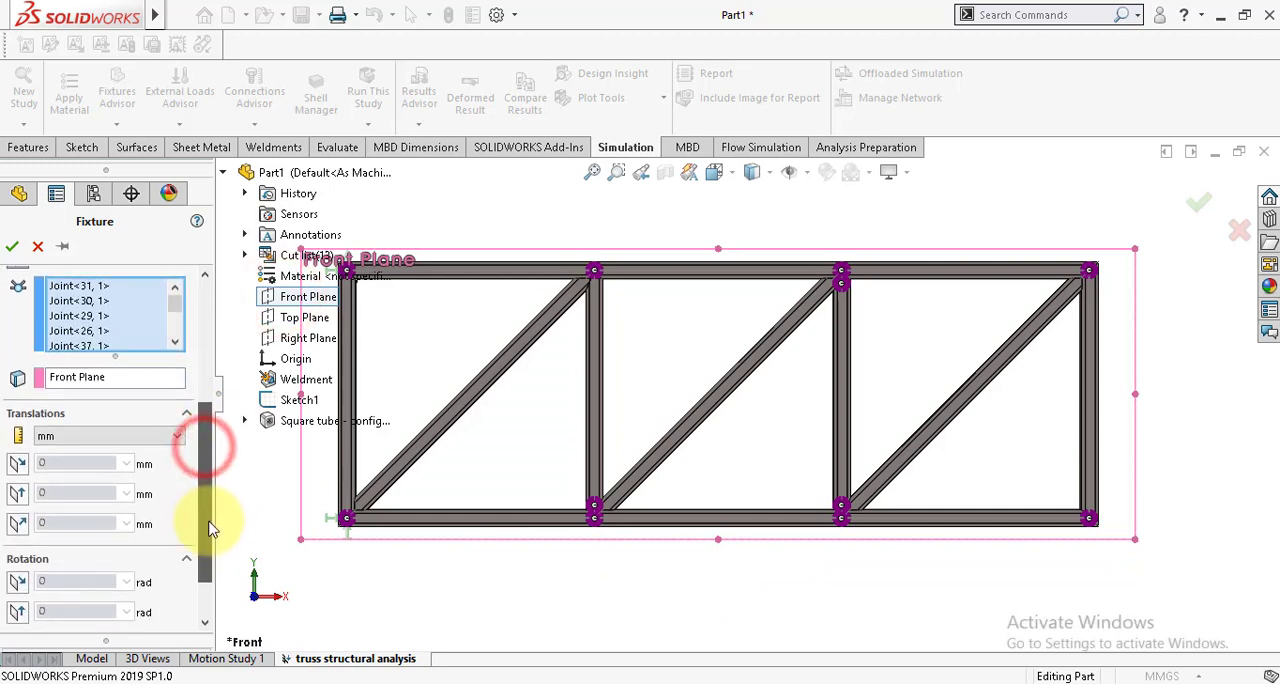
pyautogui.click(19, 524)
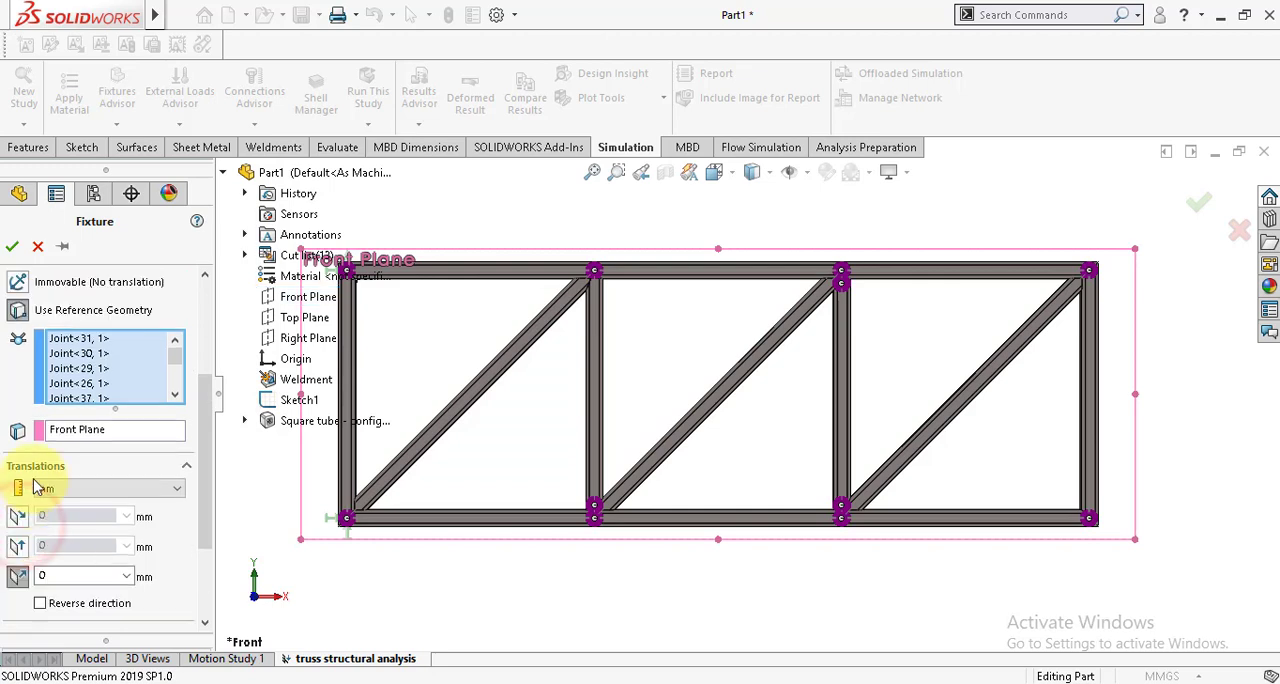
pyautogui.click(12, 247)
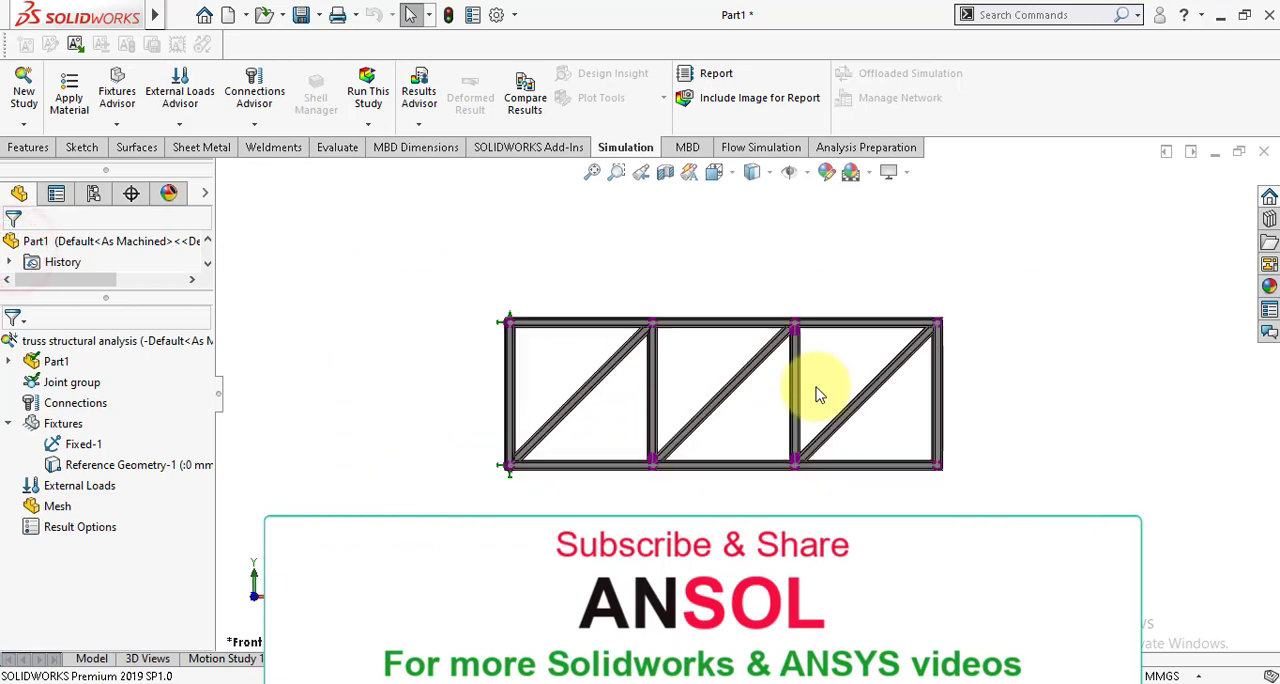
# Step: Edit the reference geometry fixture on the chord joints and set its symbol size to 200
pyautogui.moveTo(820, 391); pyautogui.dragTo(657, 508, button='middle')
pyautogui.scroll(-6, 670, 335)
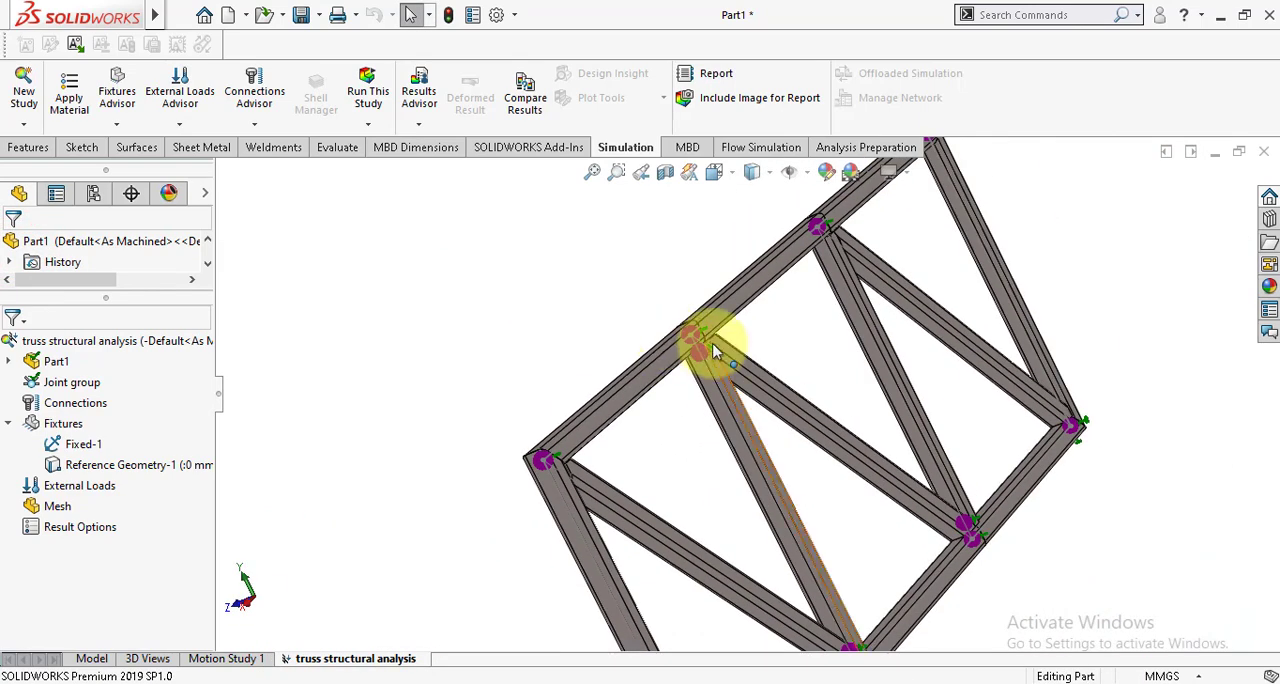
pyautogui.scroll(3, 550, 445)
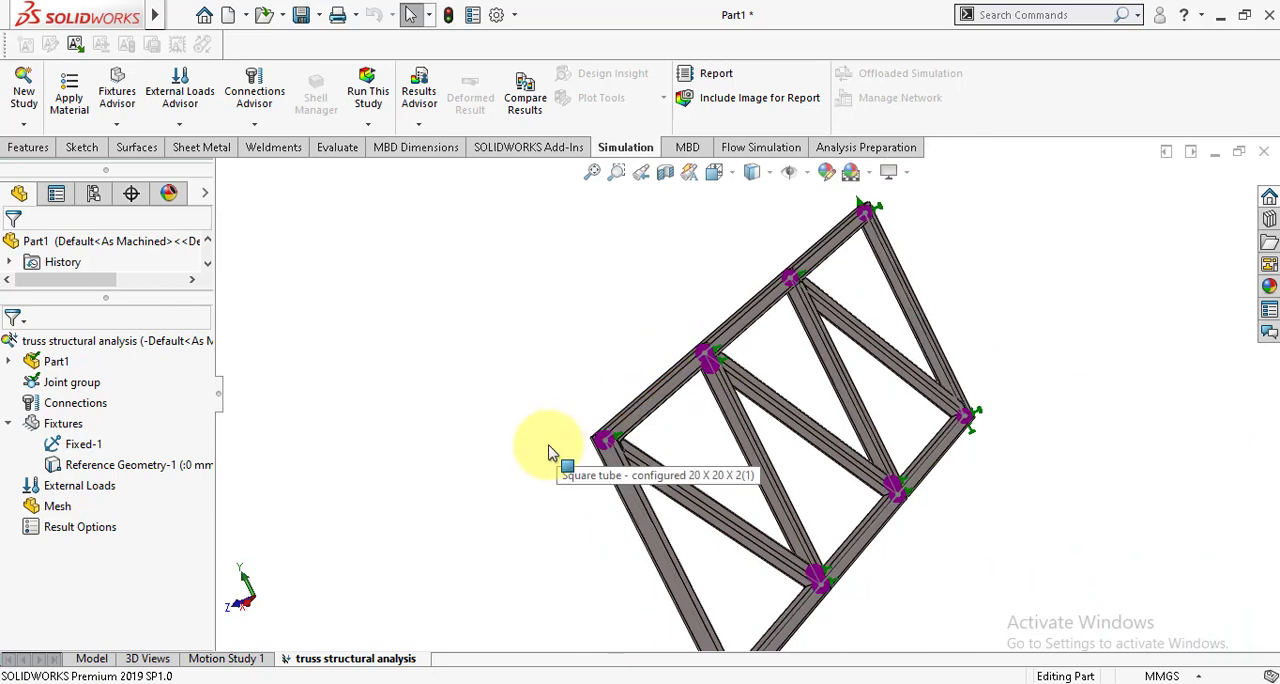
pyautogui.moveTo(543, 443); pyautogui.dragTo(250, 460, button='middle')
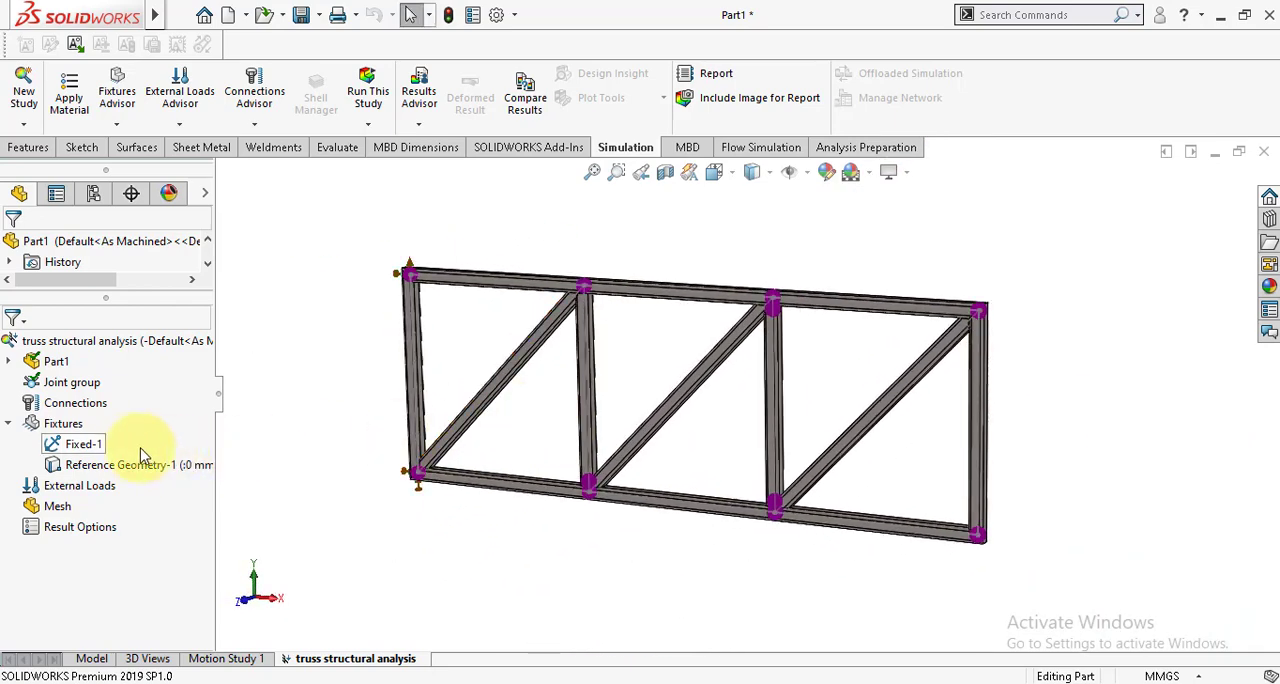
pyautogui.rightClick(68, 465)
pyautogui.click(66, 466)
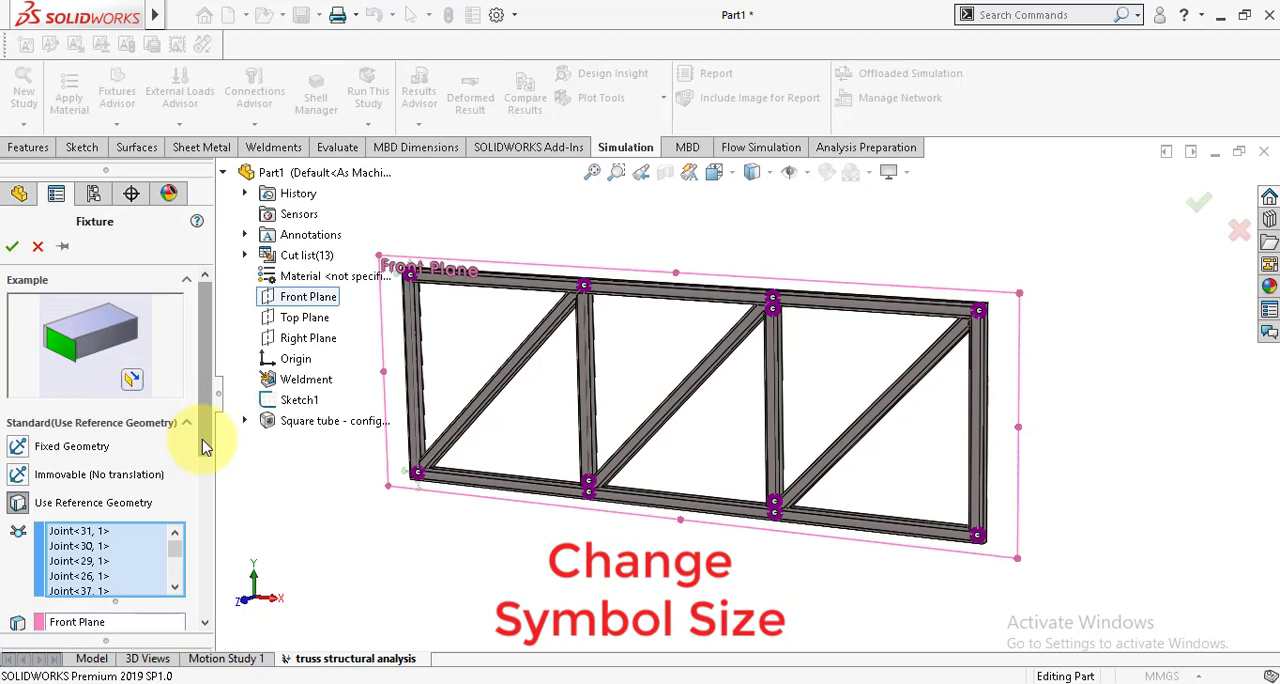
pyautogui.moveTo(203, 447); pyautogui.dragTo(201, 629)
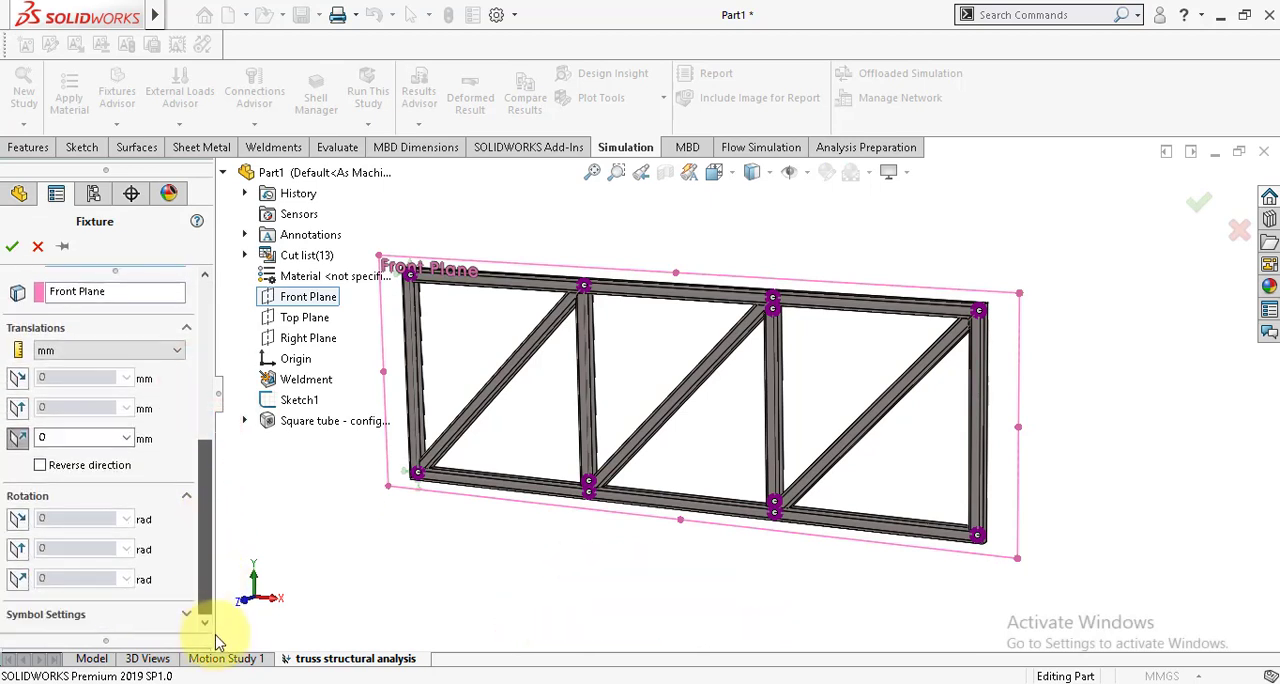
pyautogui.click(25, 617)
pyautogui.moveTo(203, 560); pyautogui.dragTo(212, 640)
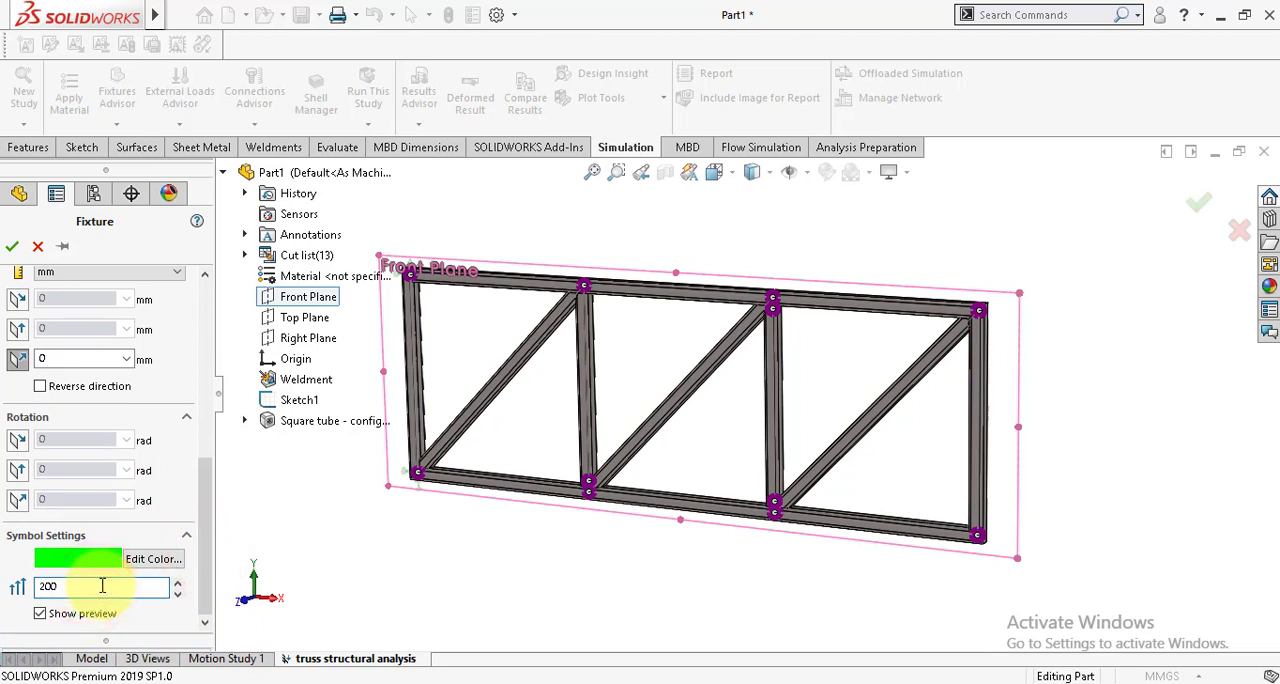
pyautogui.click(12, 246)
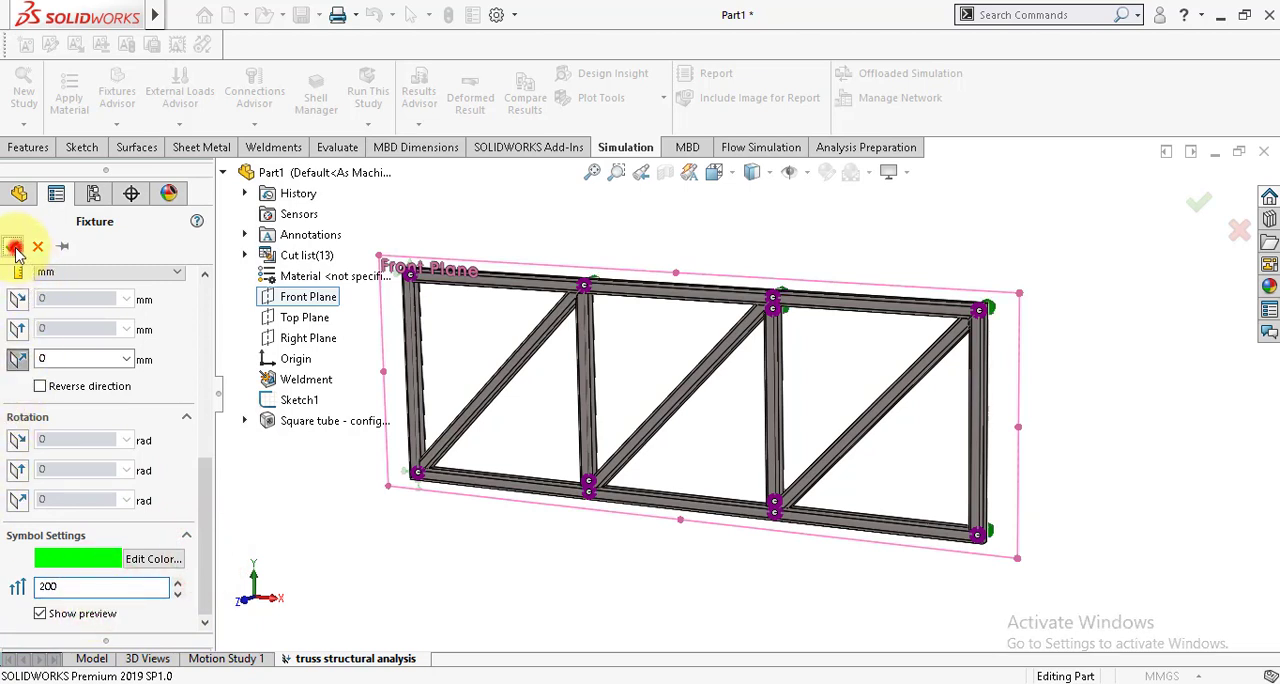
# Step: Start a Force load on joints and select the upper chord's two intermediate joints and its right end joint
pyautogui.moveTo(697, 369); pyautogui.dragTo(671, 396, button='middle')
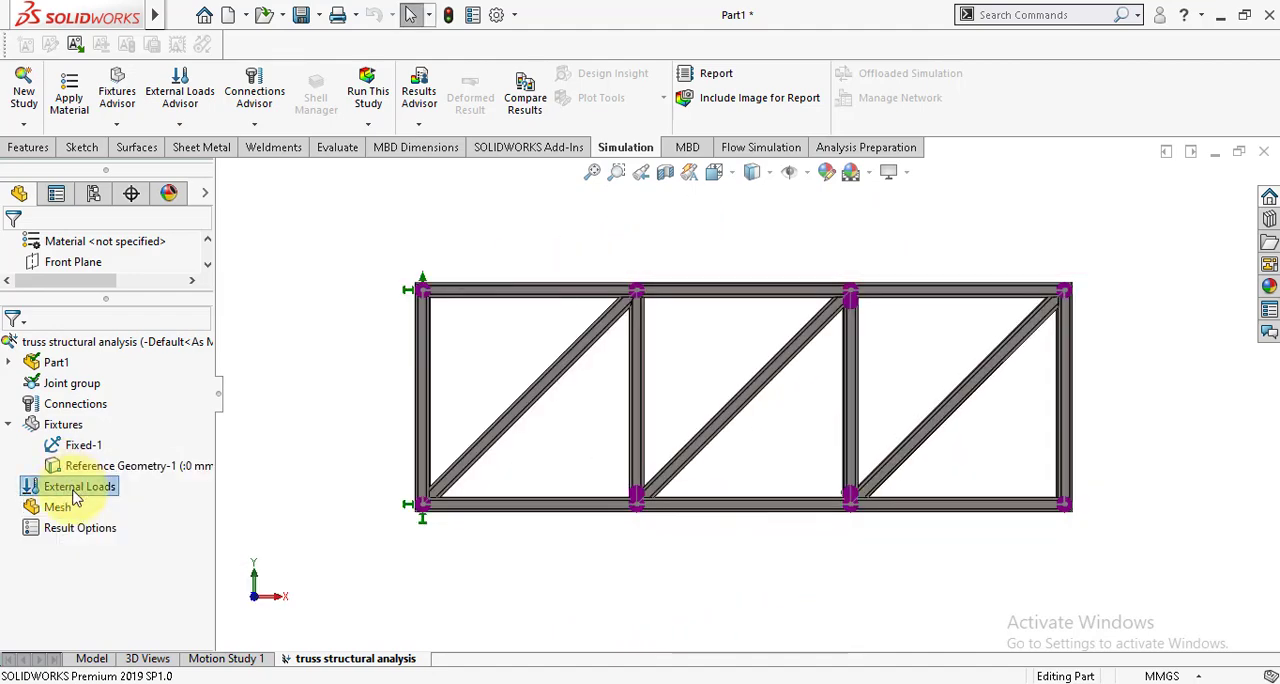
pyautogui.rightClick(75, 497)
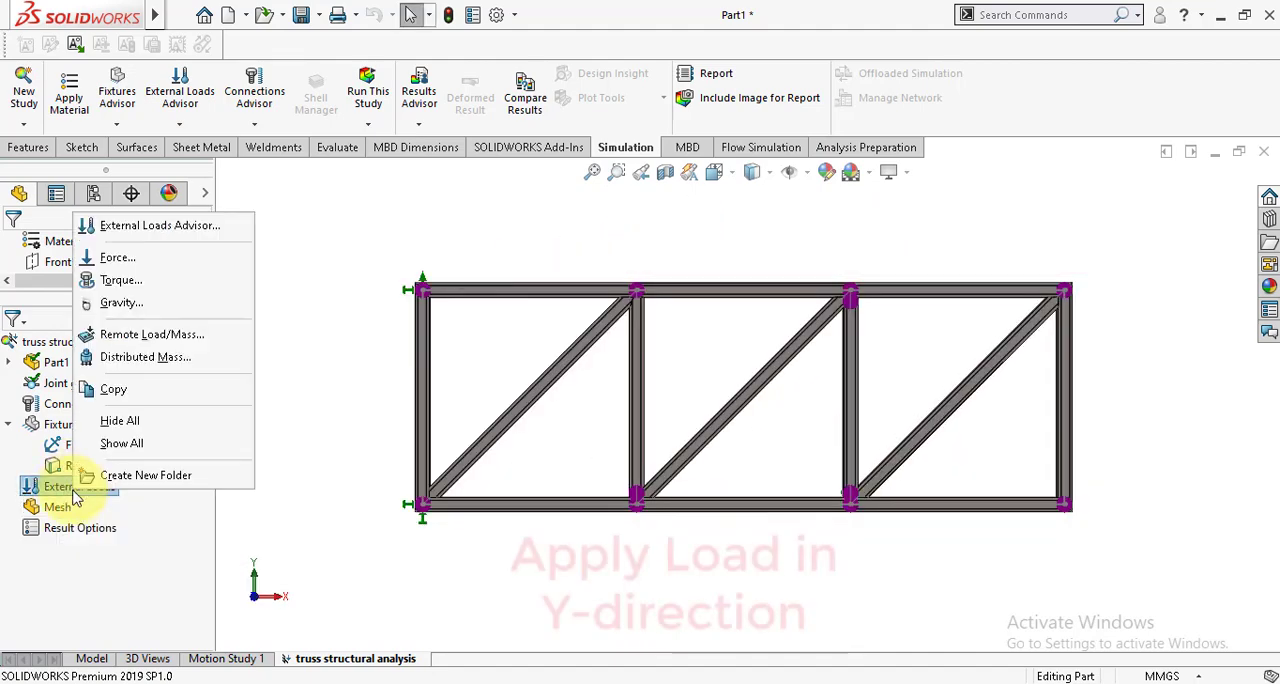
pyautogui.click(118, 259)
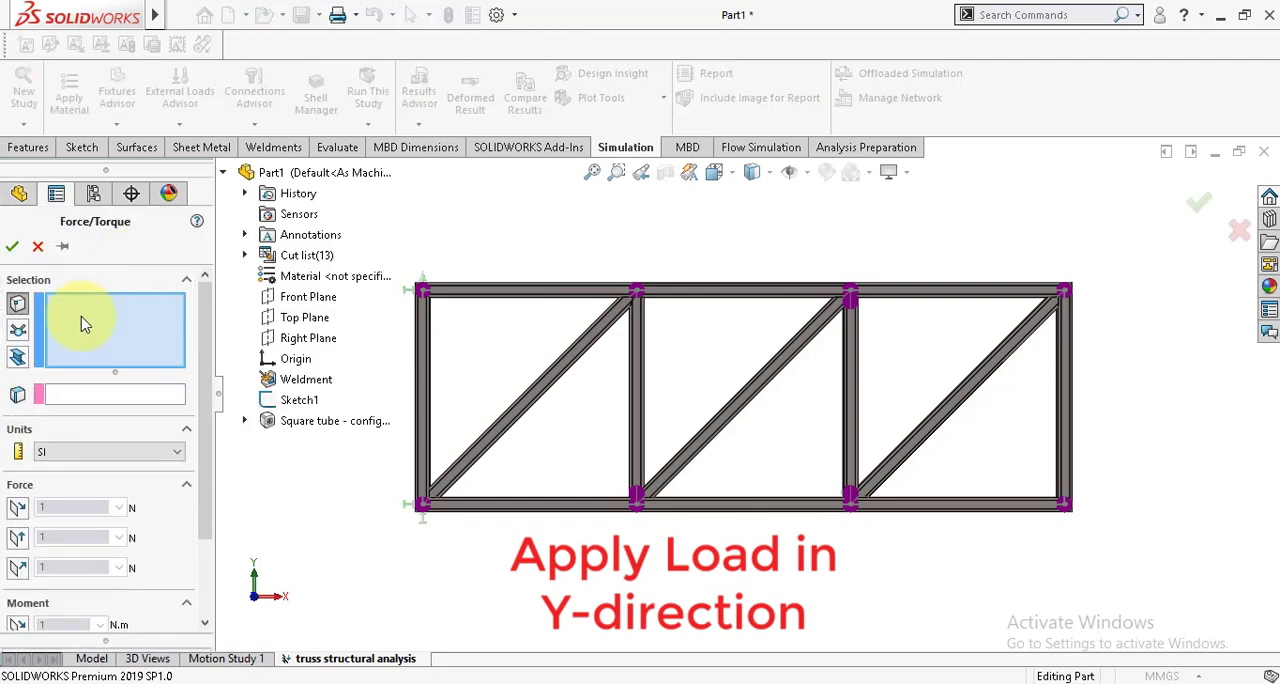
pyautogui.click(18, 334)
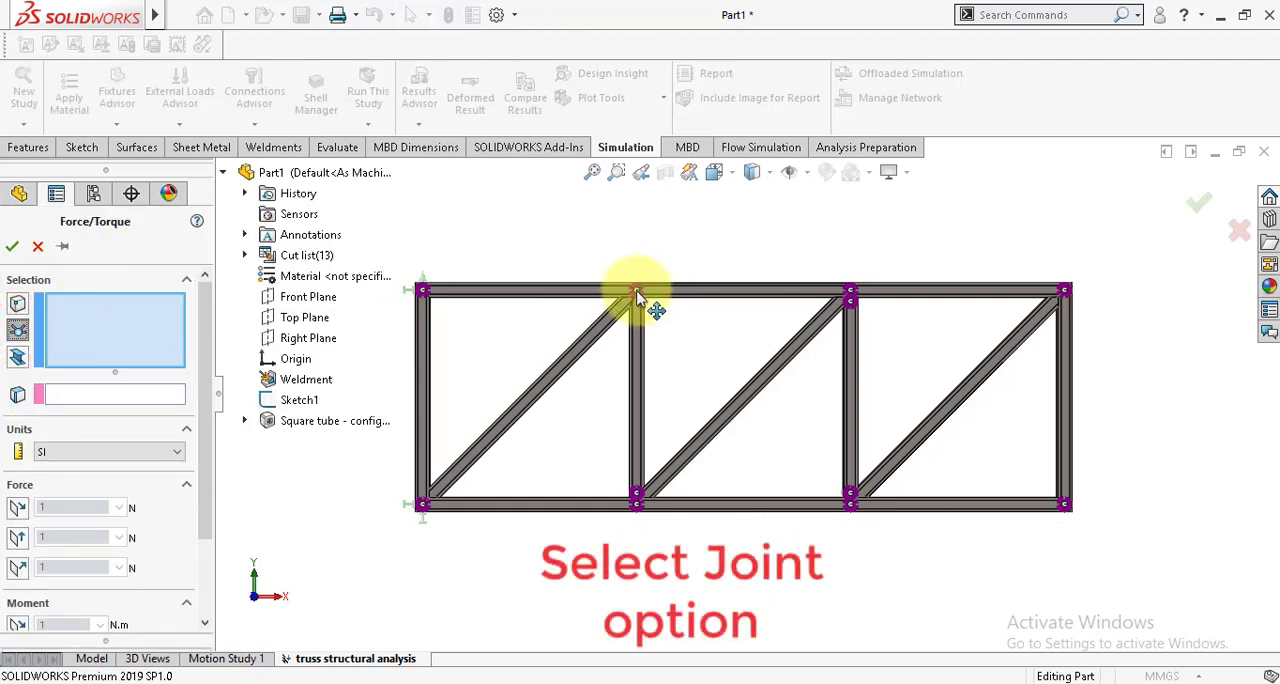
pyautogui.click(637, 292)
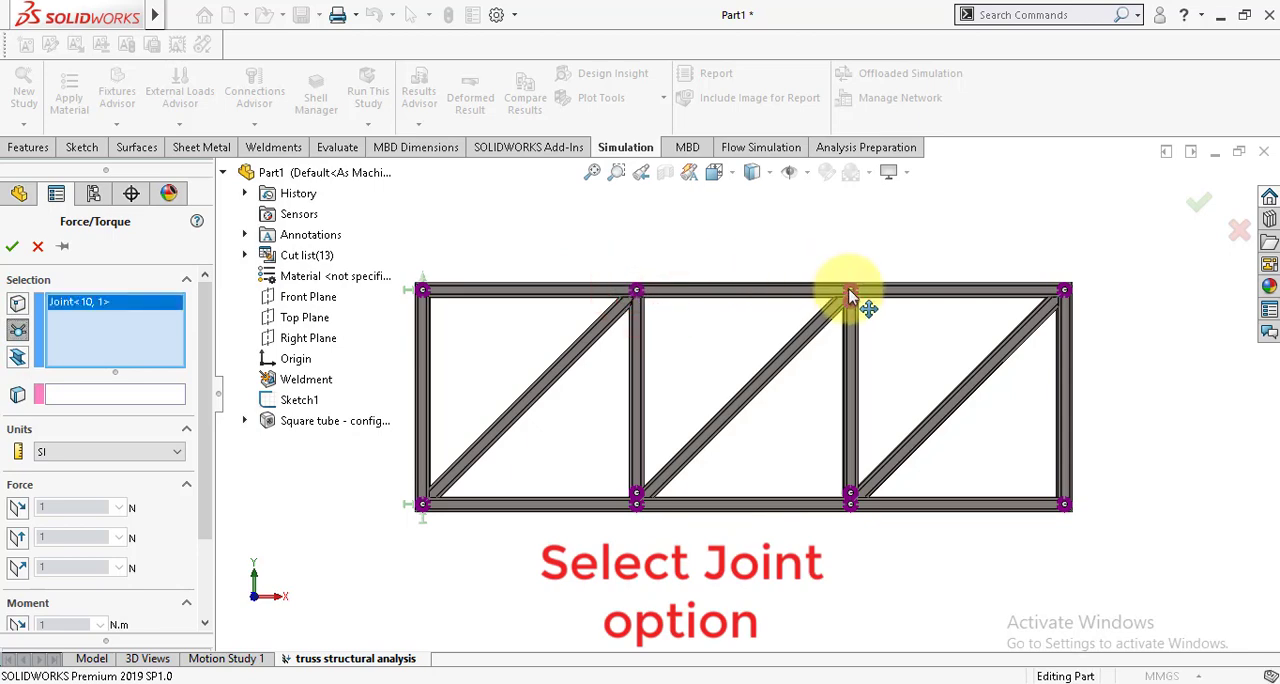
pyautogui.scroll(-3, 850, 295)
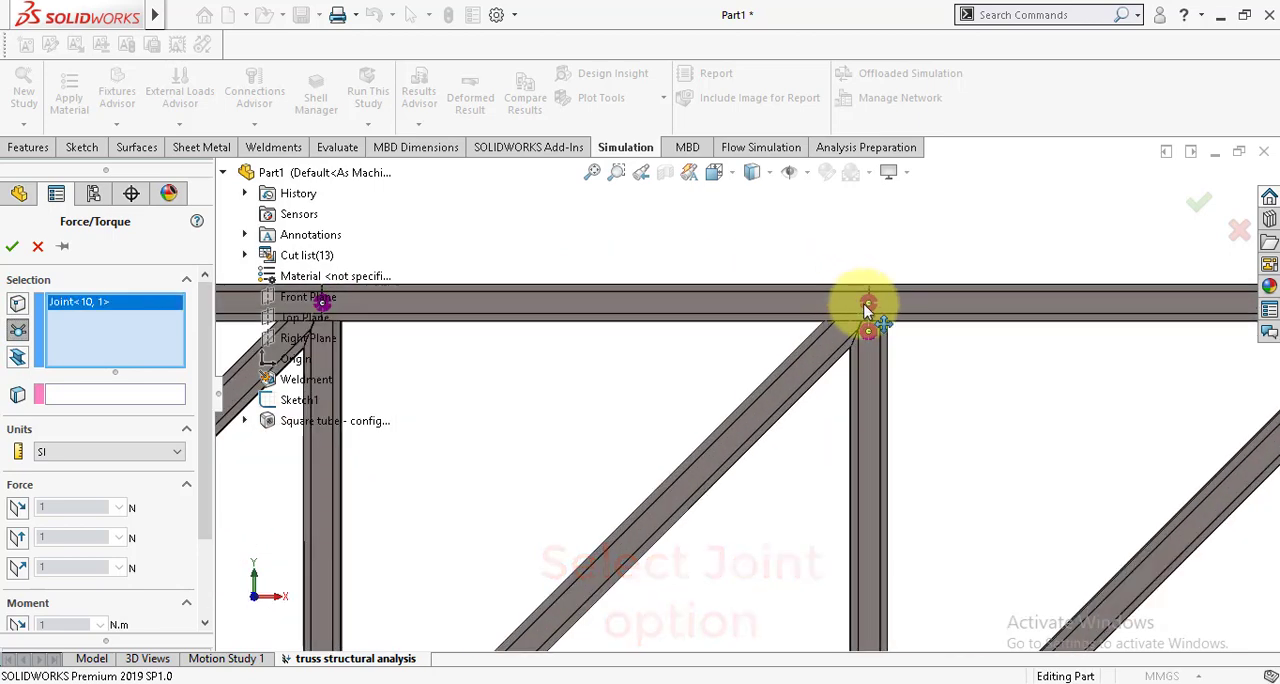
pyautogui.click(864, 302)
pyautogui.scroll(3, 800, 333)
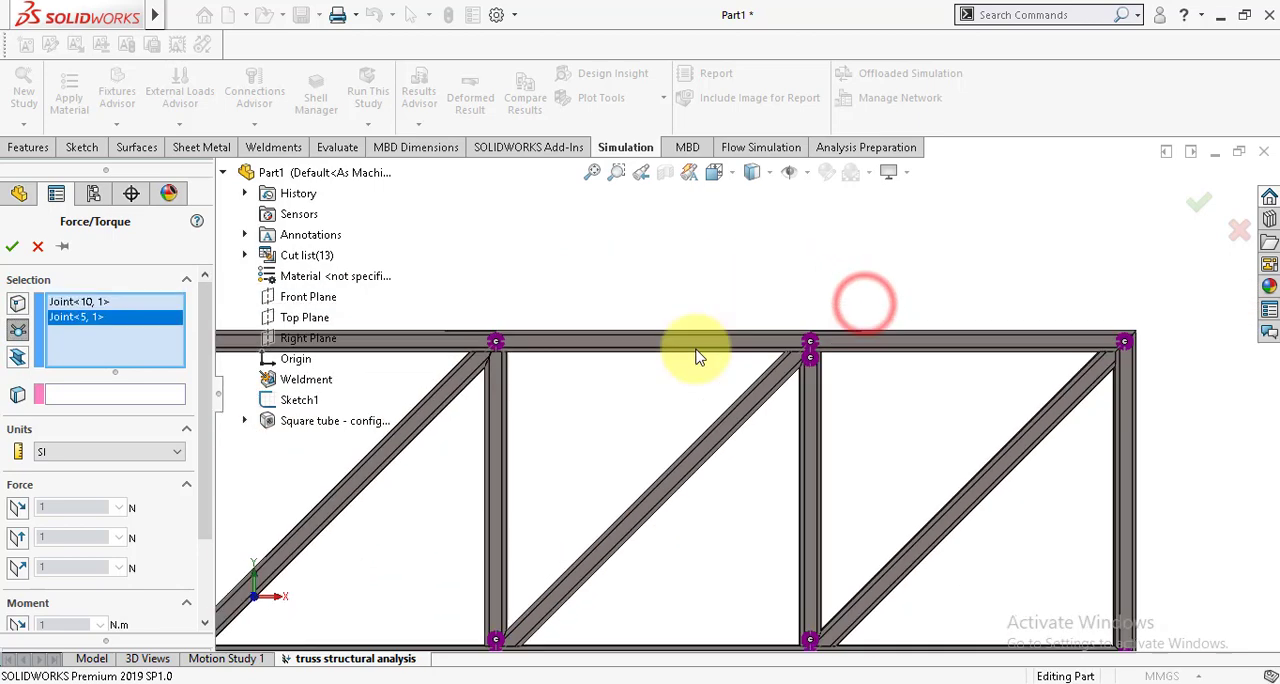
pyautogui.click(1125, 345)
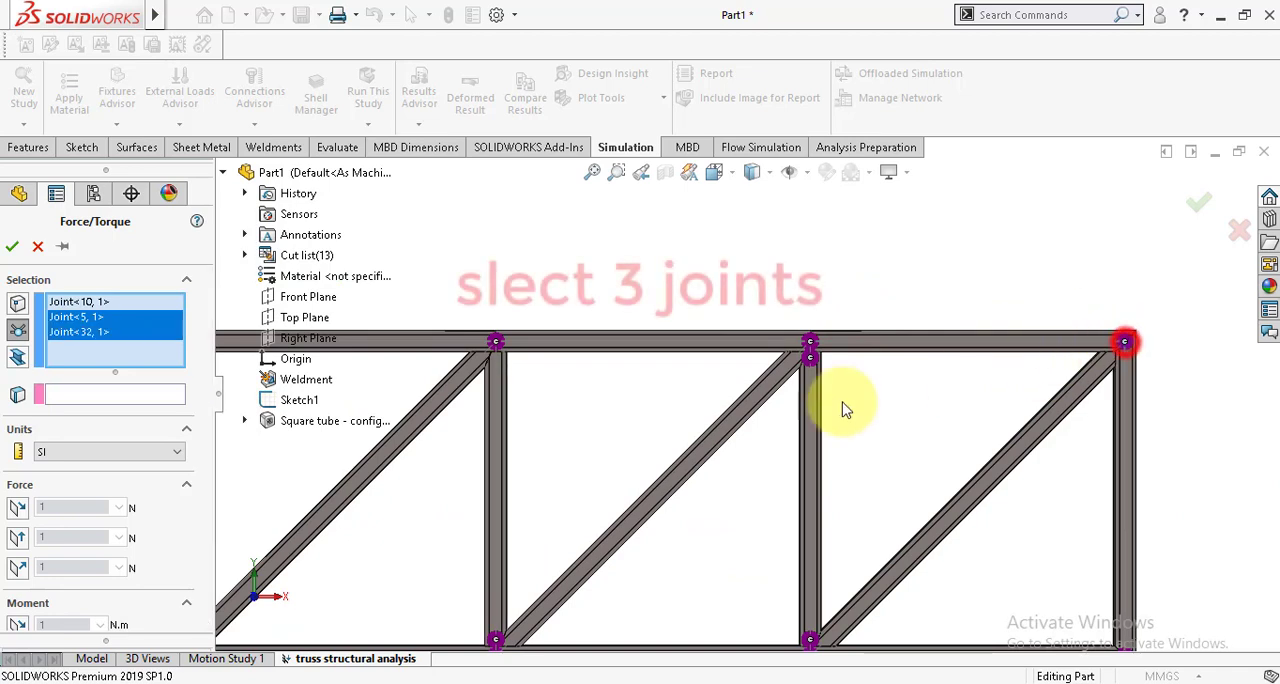
# Step: Use the Front Plane as the force's direction reference and apply 3000 N along its vertical direction, reversed to point downward
pyautogui.click(110, 394)
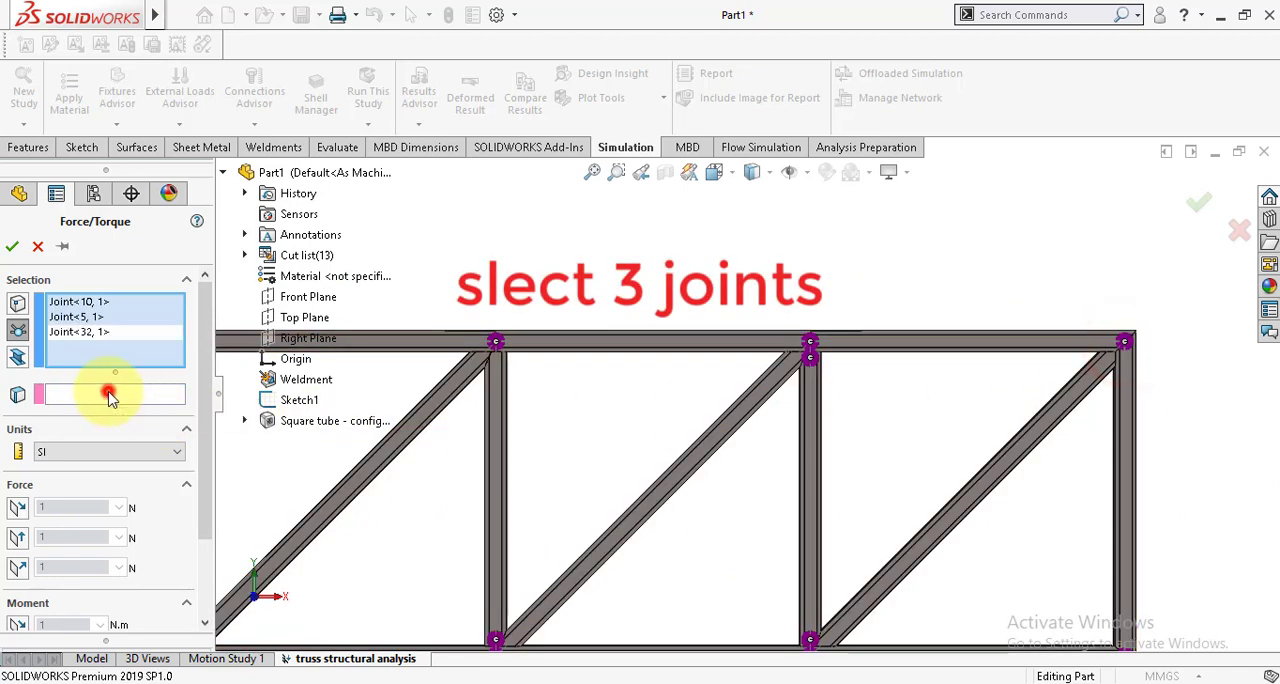
pyautogui.click(316, 298)
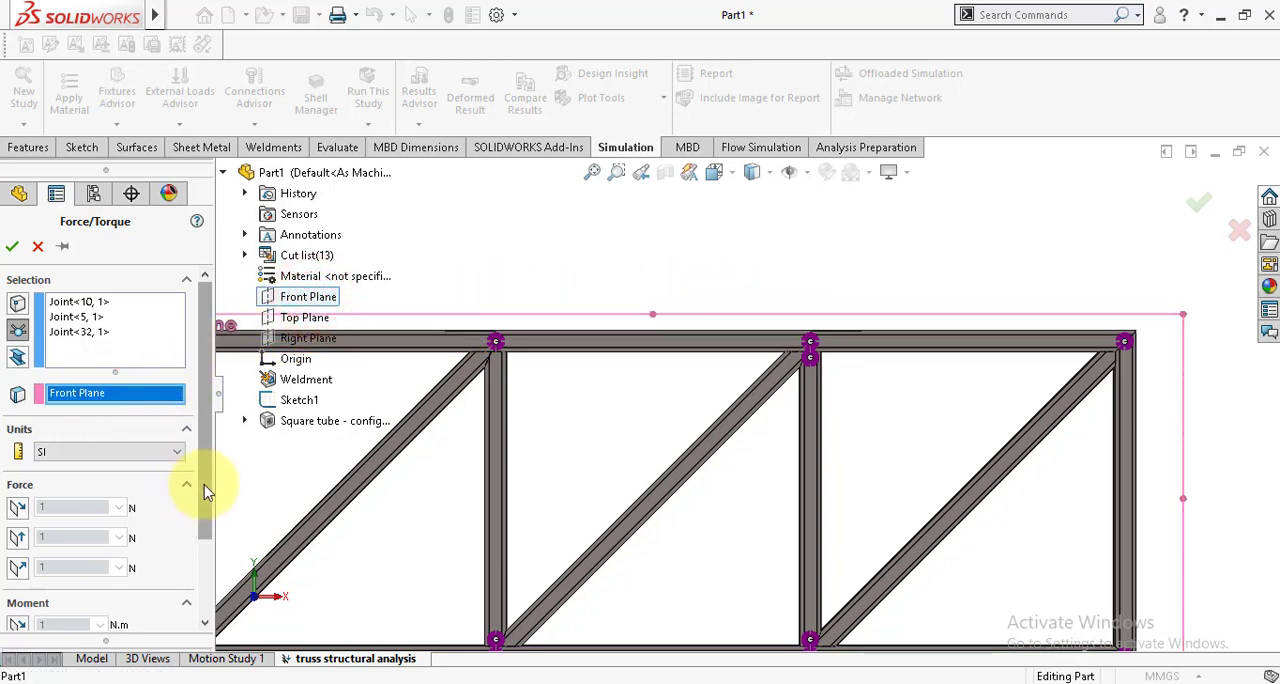
pyautogui.moveTo(208, 497); pyautogui.dragTo(216, 540)
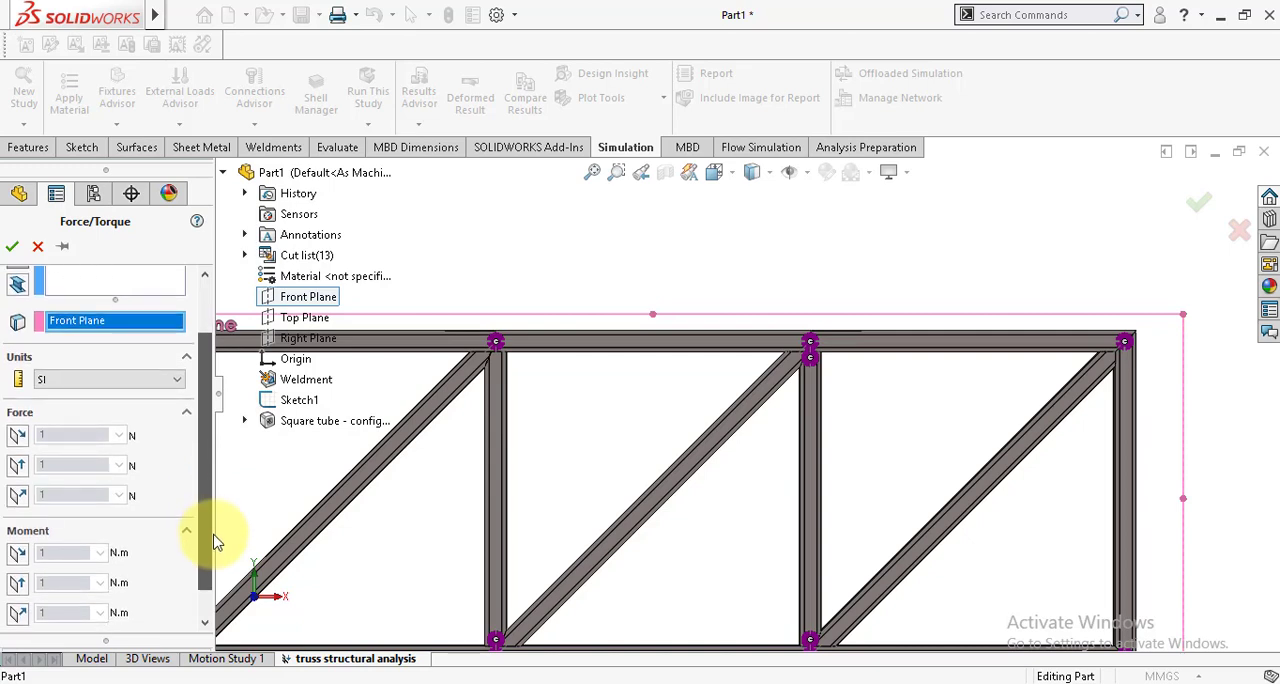
pyautogui.click(16, 467)
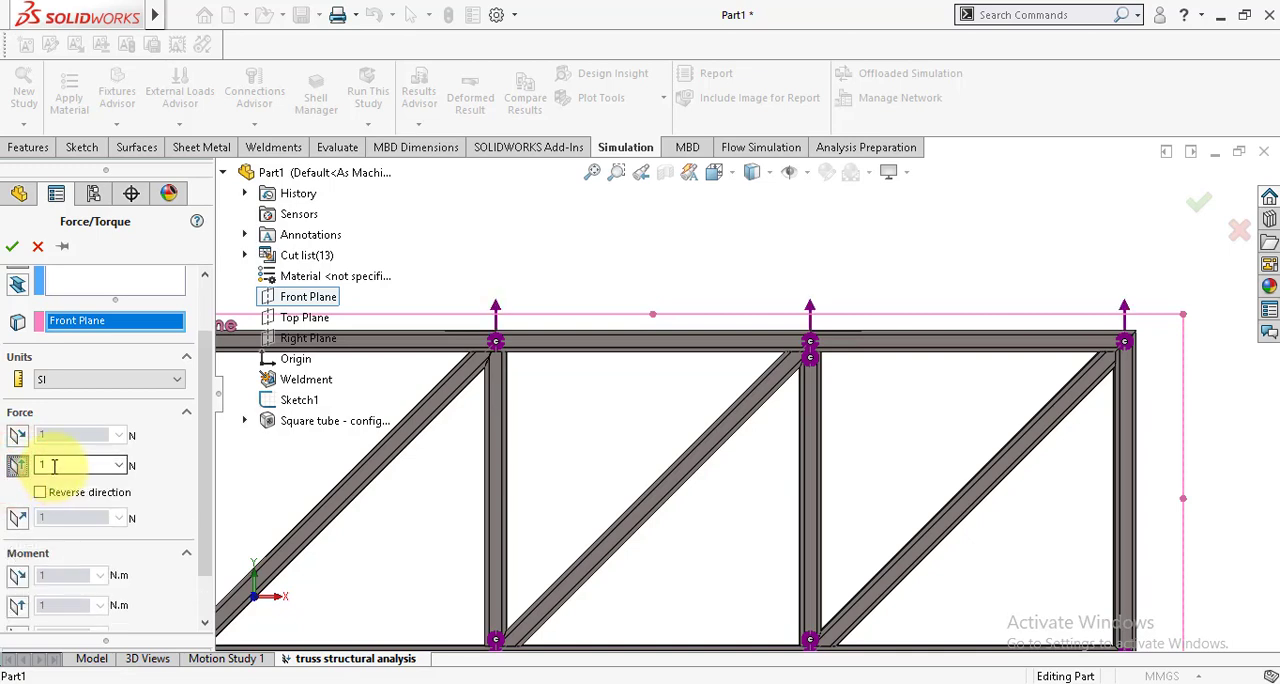
pyautogui.doubleClick(54, 465)
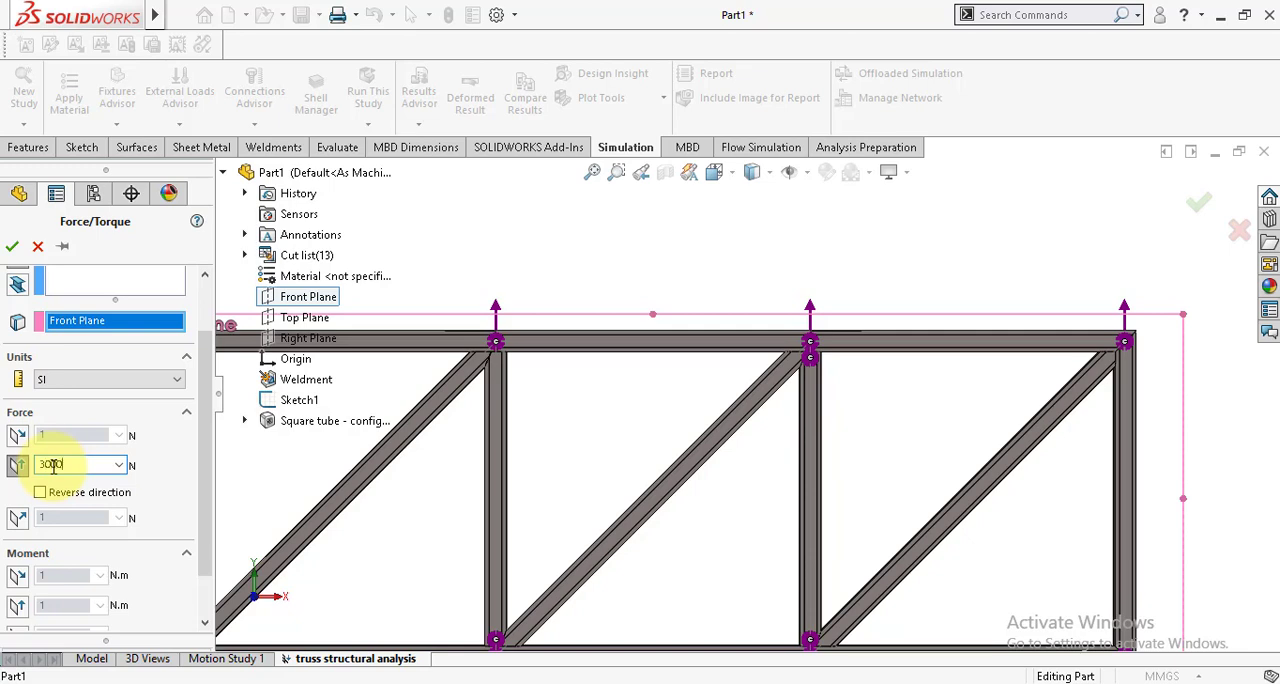
pyautogui.click(39, 493)
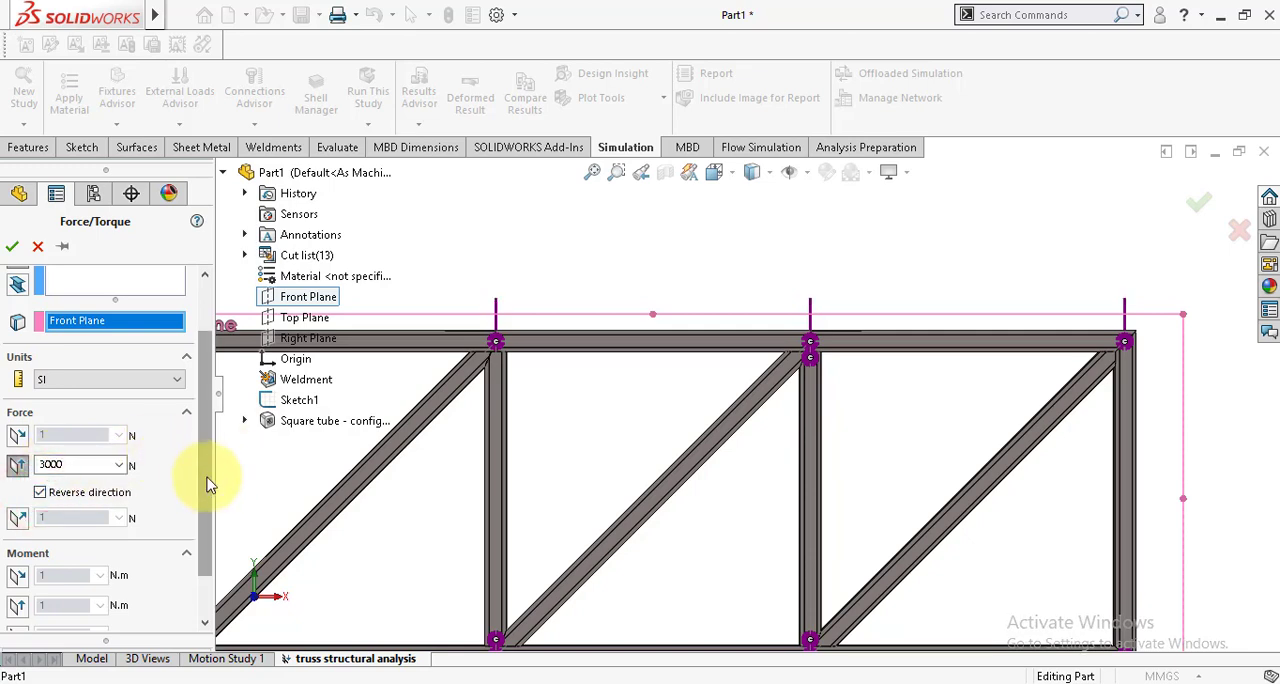
# Step: Set the force symbols' color to blue and their size to 200, and create the load
pyautogui.moveTo(208, 485); pyautogui.dragTo(180, 566)
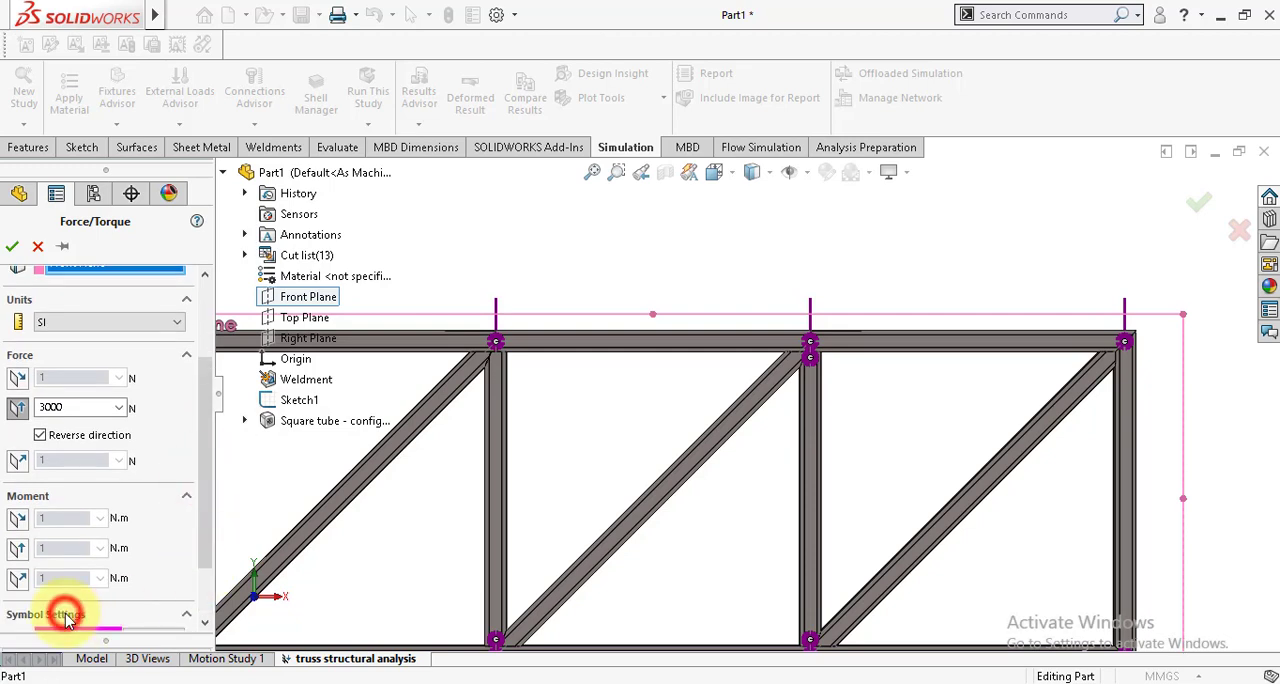
pyautogui.click(202, 548)
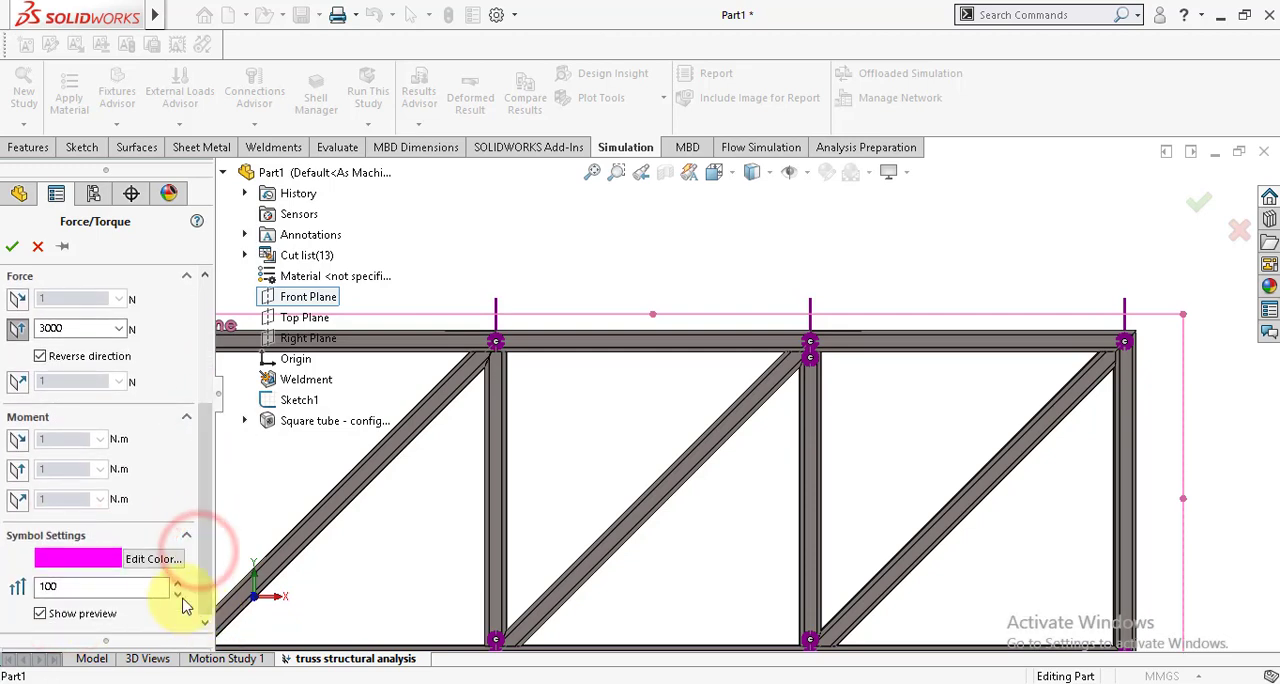
pyautogui.click(152, 558)
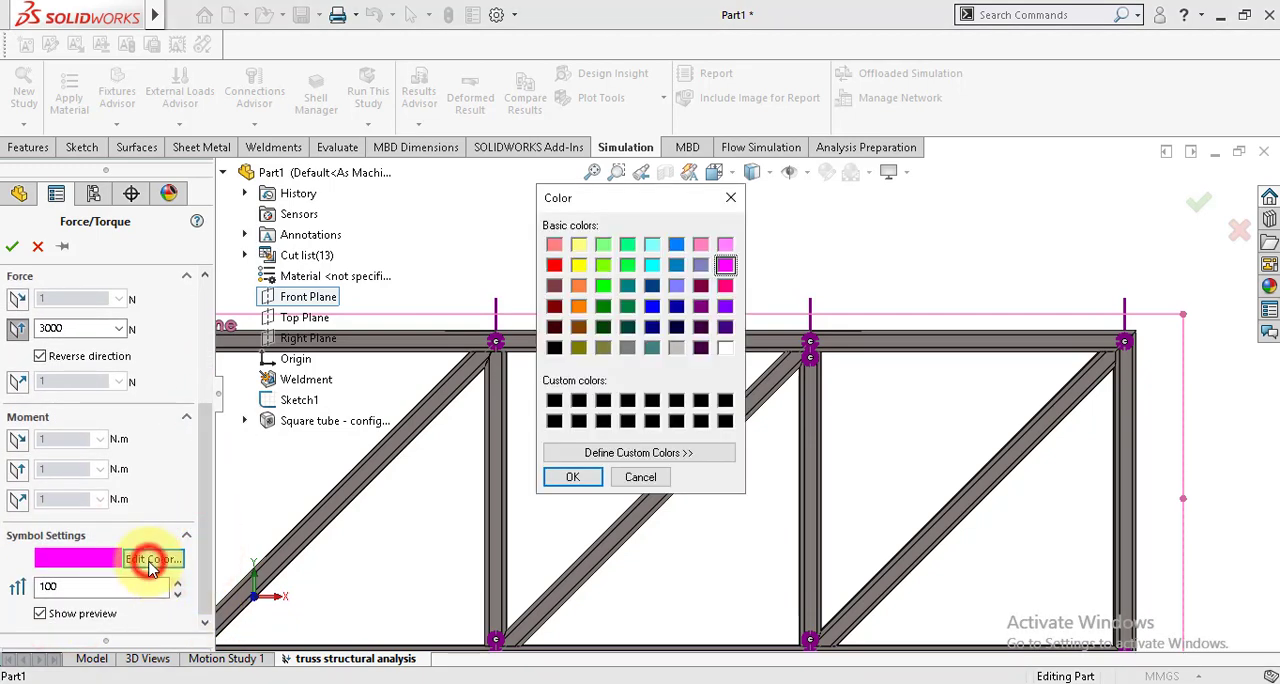
pyautogui.click(602, 287)
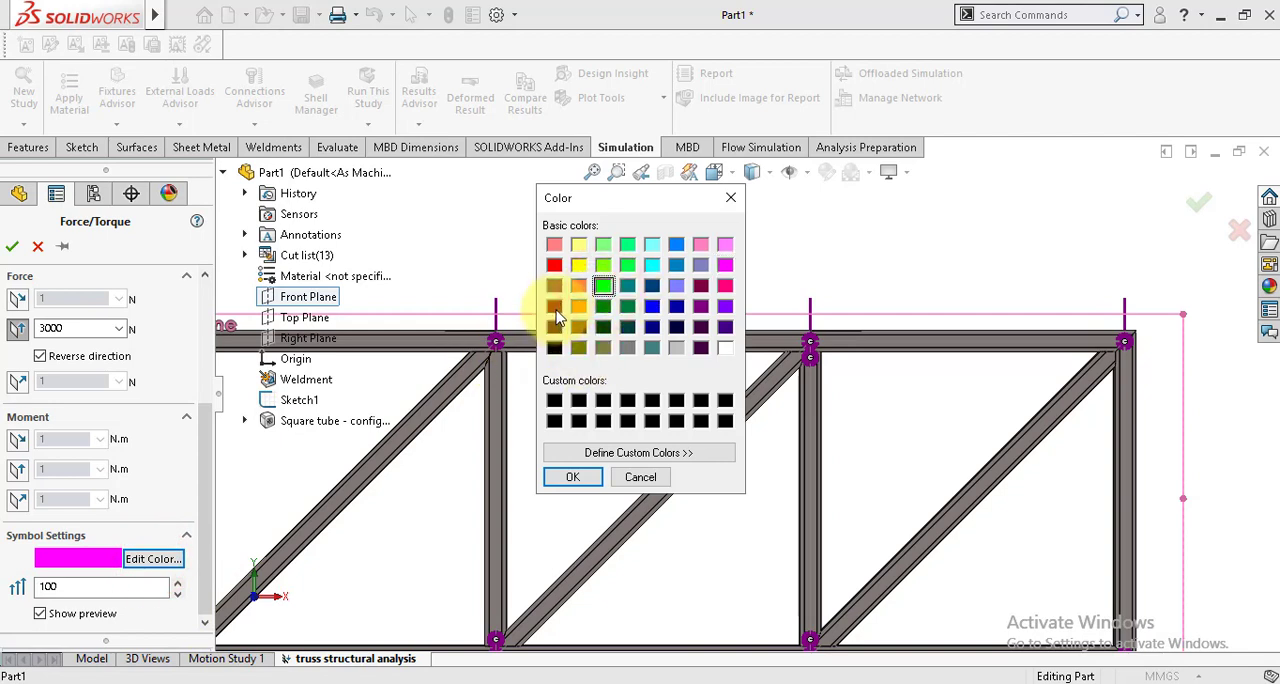
pyautogui.click(651, 306)
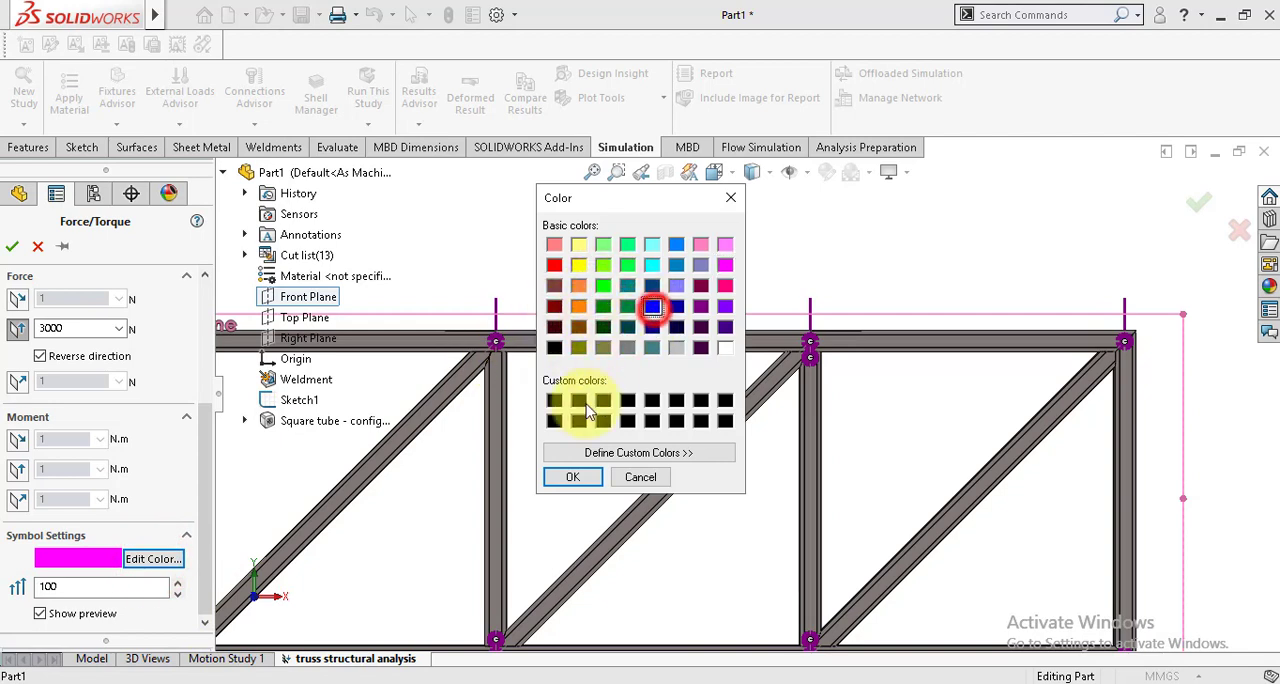
pyautogui.click(568, 479)
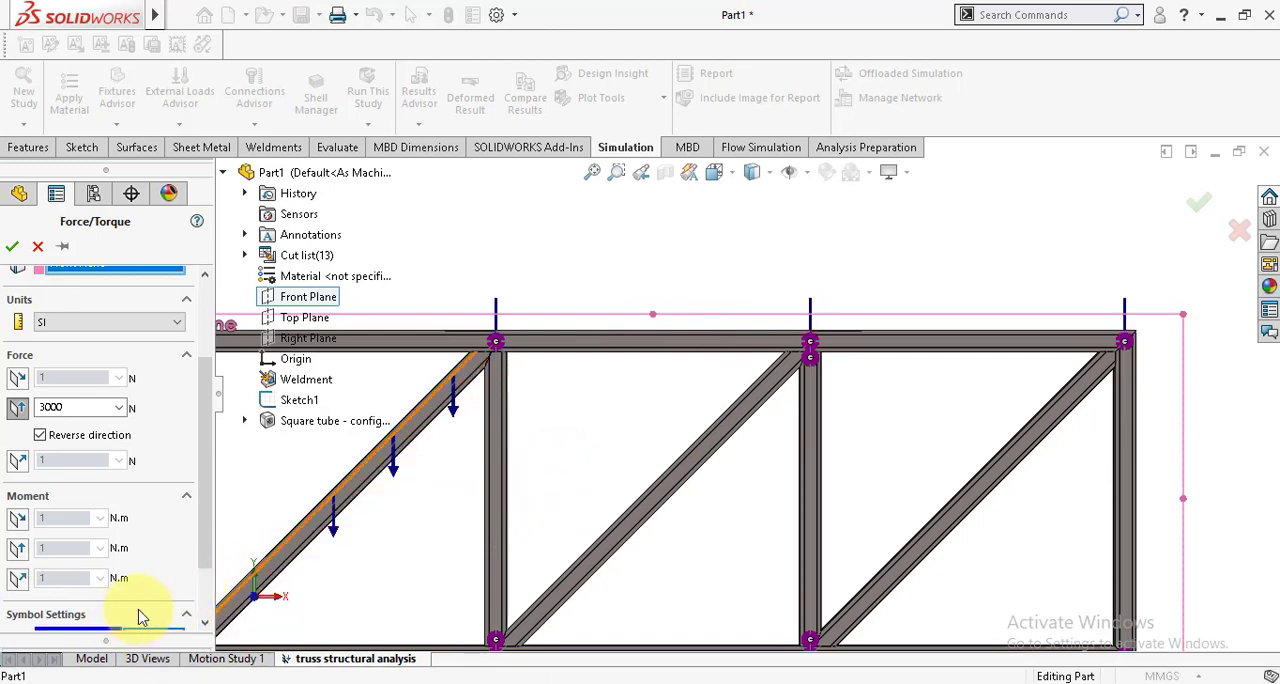
pyautogui.moveTo(206, 562); pyautogui.dragTo(207, 614)
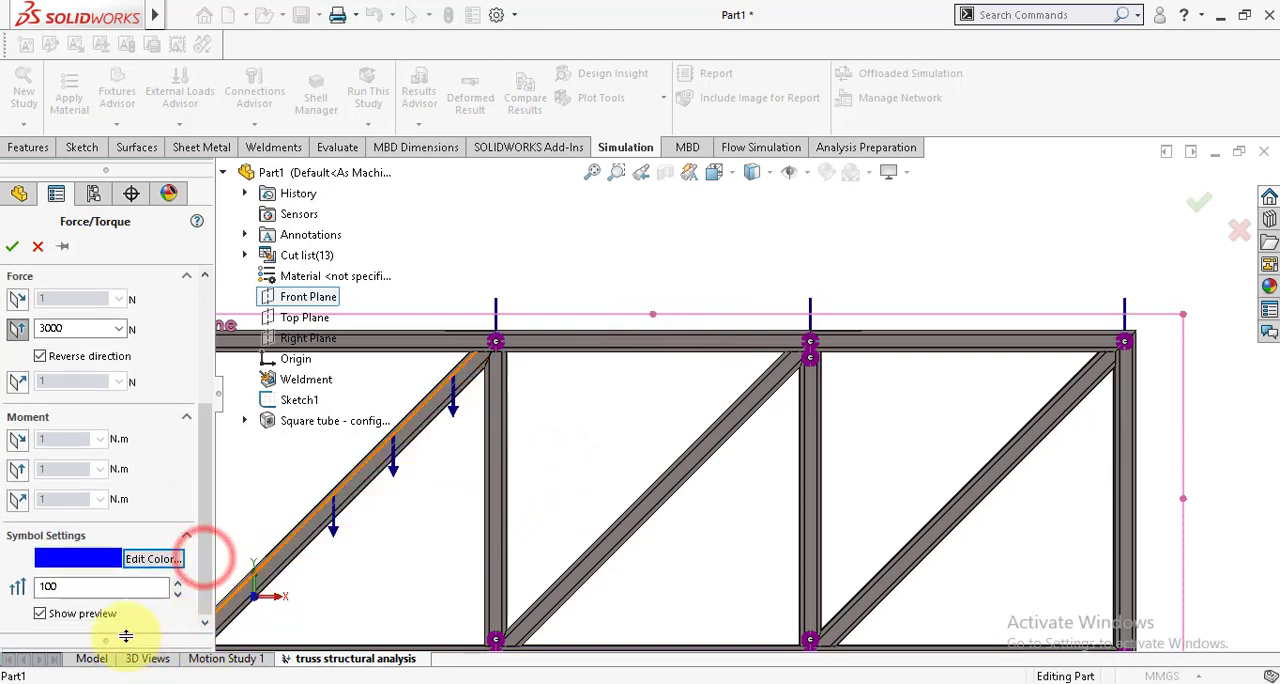
pyautogui.click(55, 585)
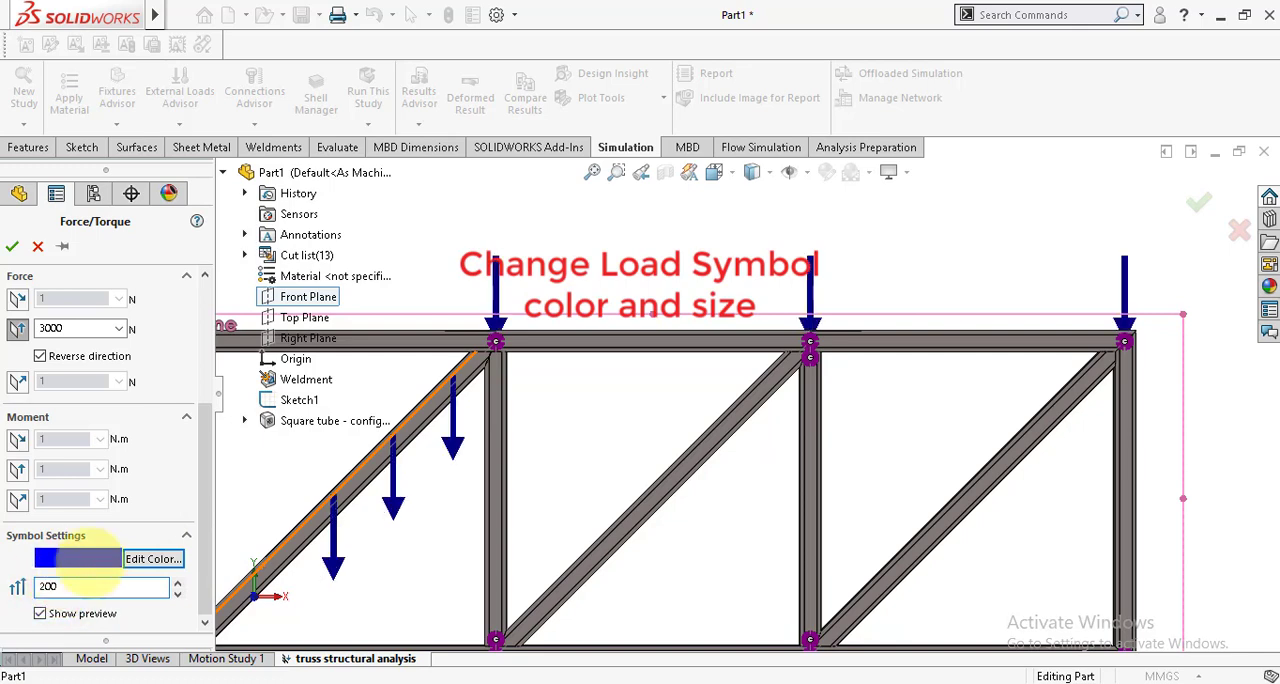
pyautogui.scroll(4, 584, 411)
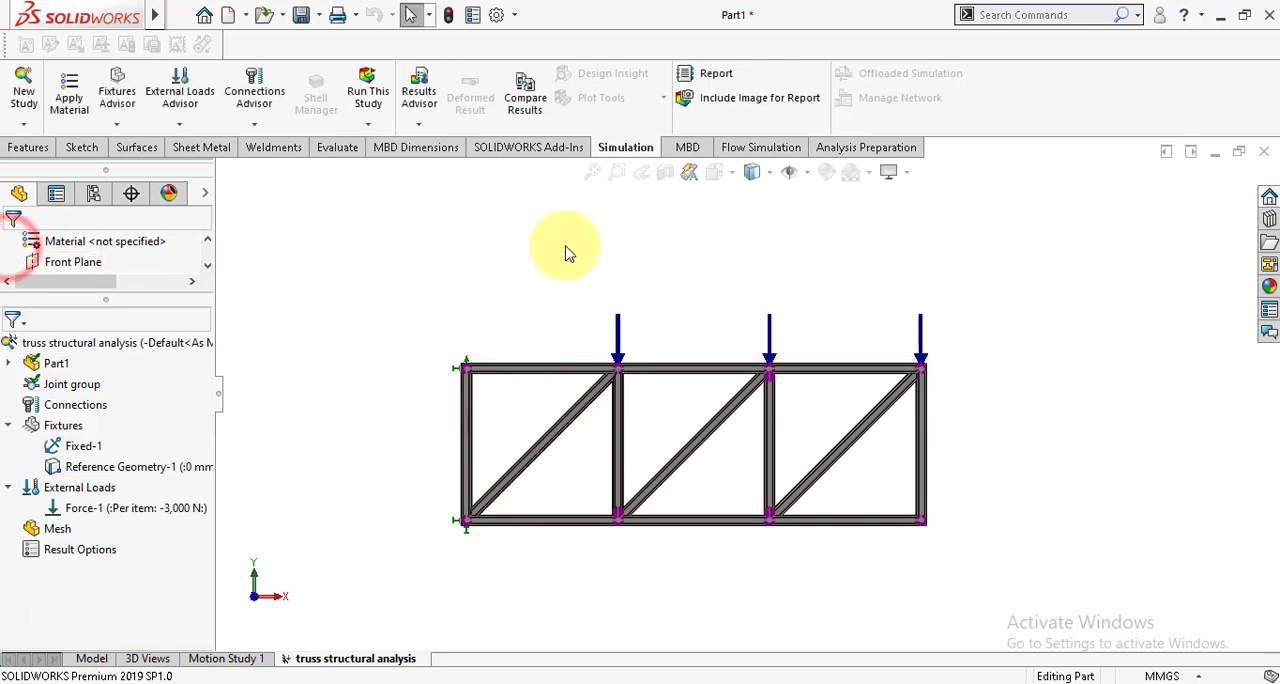
# Step: Run the truss structural analysis study and orient the stress plot to a straight-on front view
pyautogui.scroll(1, 590, 262)
pyautogui.moveTo(578, 310); pyautogui.dragTo(534, 343, button='middle')
pyautogui.moveTo(618, 415); pyautogui.dragTo(40, 470, button='middle')
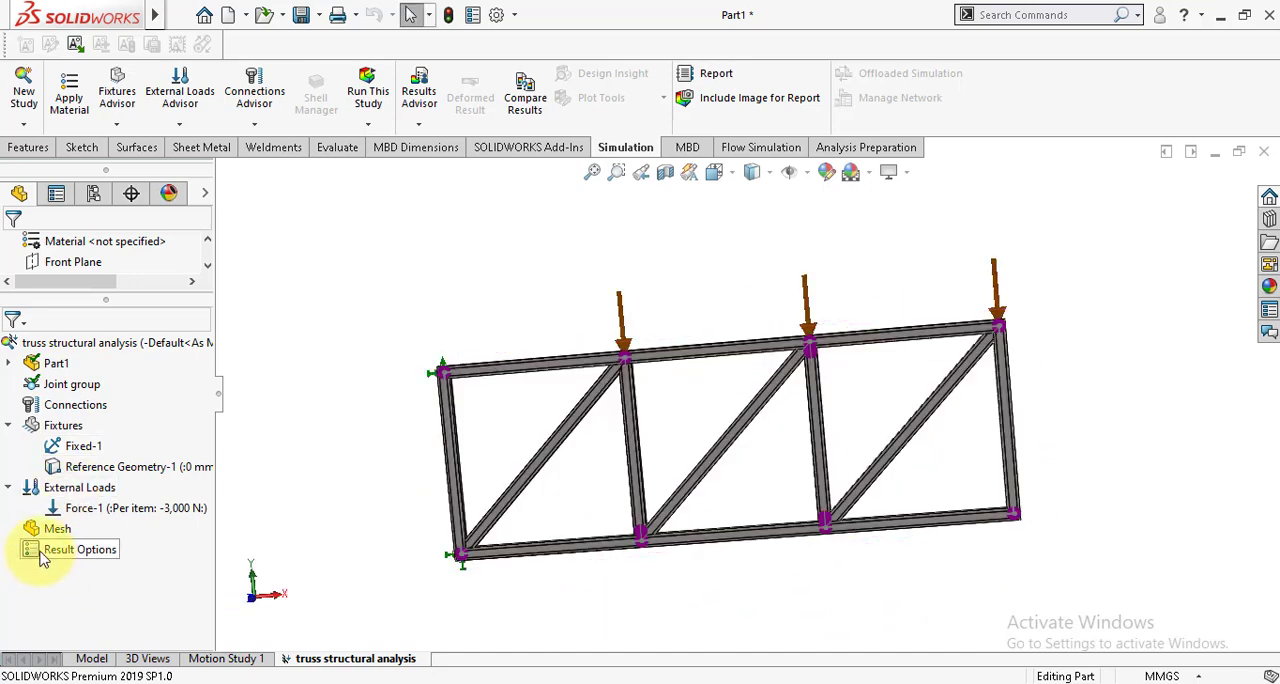
pyautogui.click(370, 92)
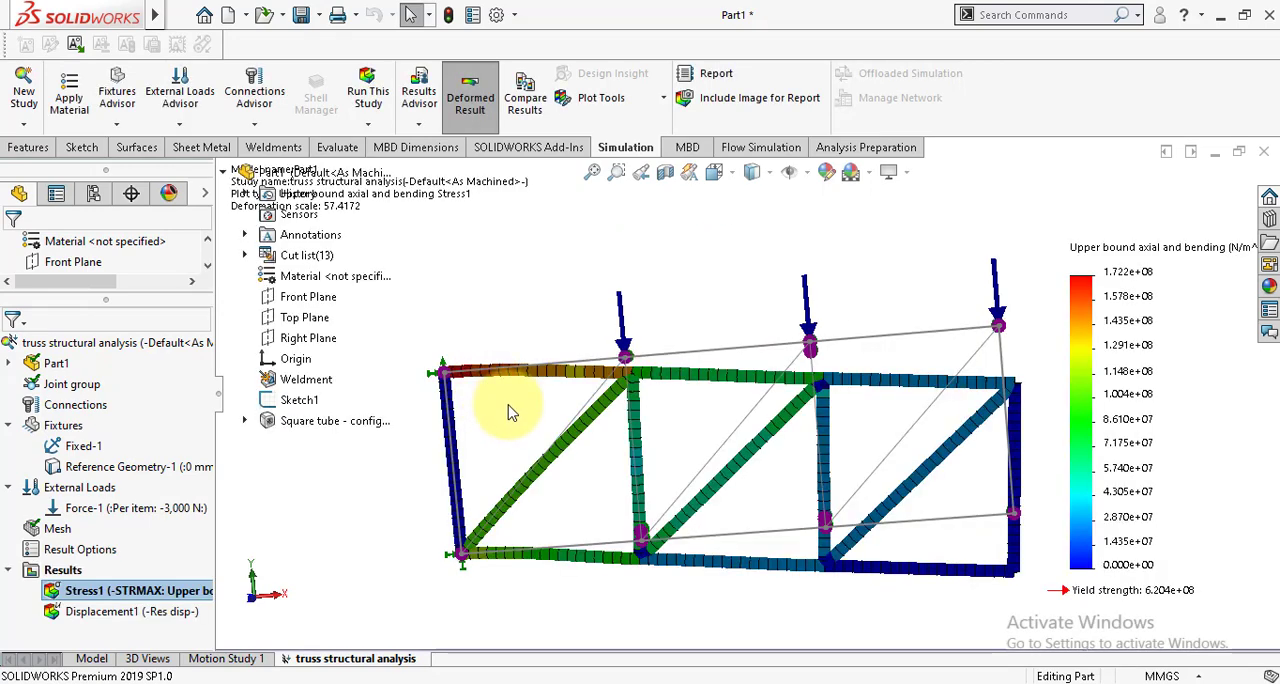
pyautogui.click(733, 176)
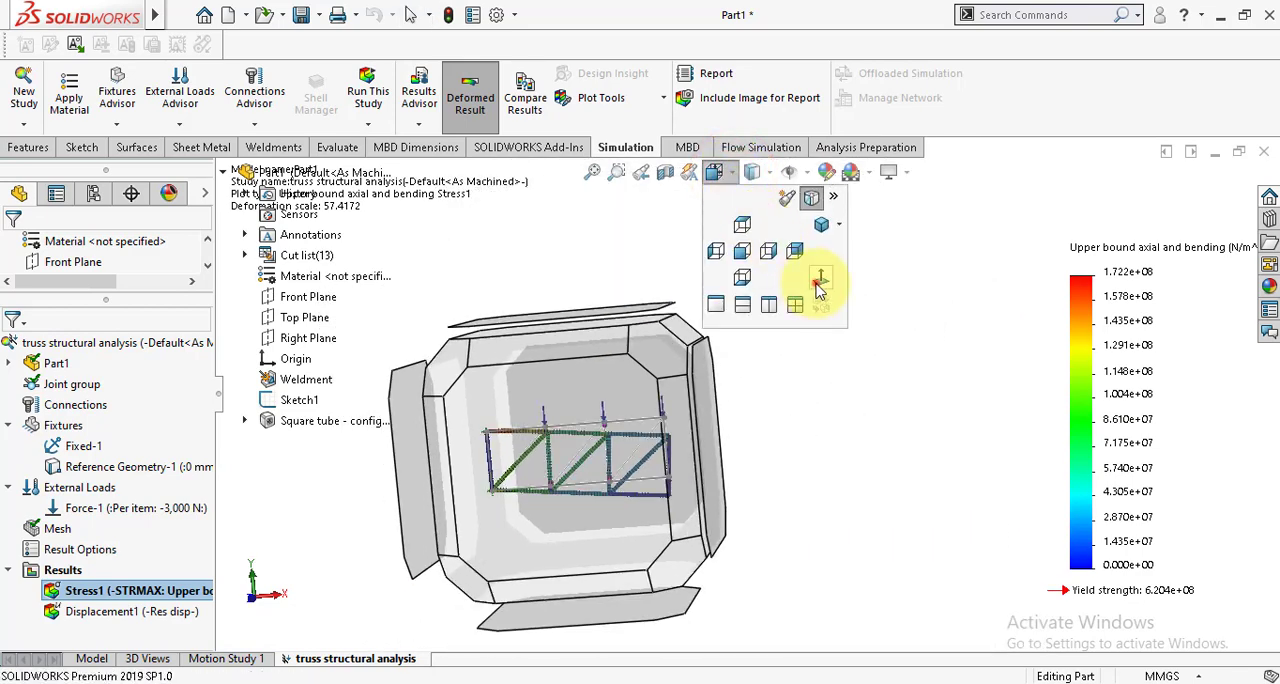
pyautogui.click(819, 284)
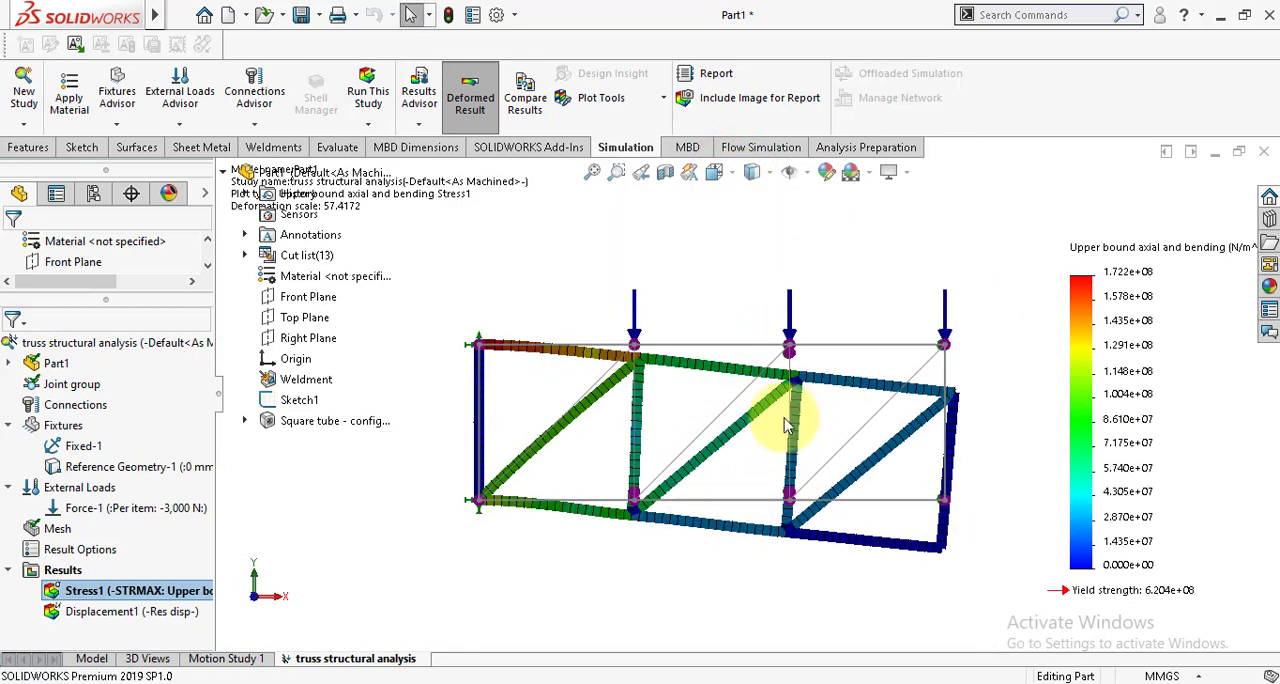
pyautogui.scroll(-2, 757, 420)
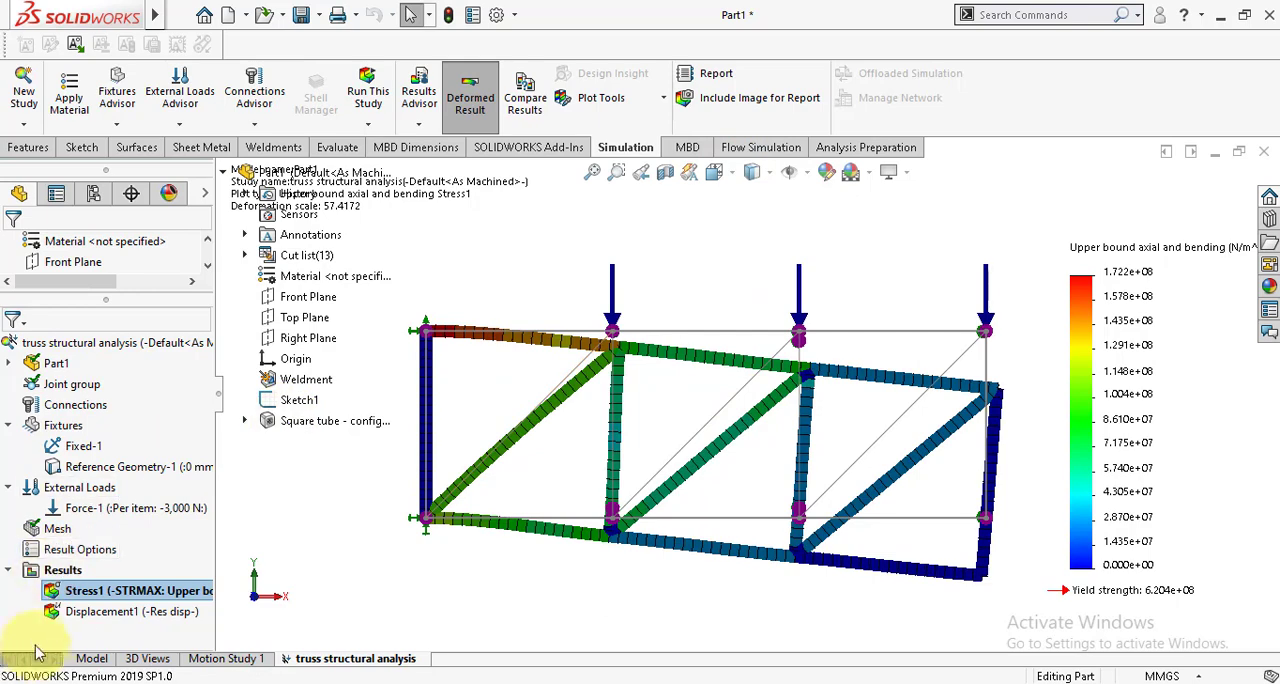
# Step: Animate the Stress1 plot with 10 frames, watch the truss deform under load, and close the animation
pyautogui.rightClick(88, 598)
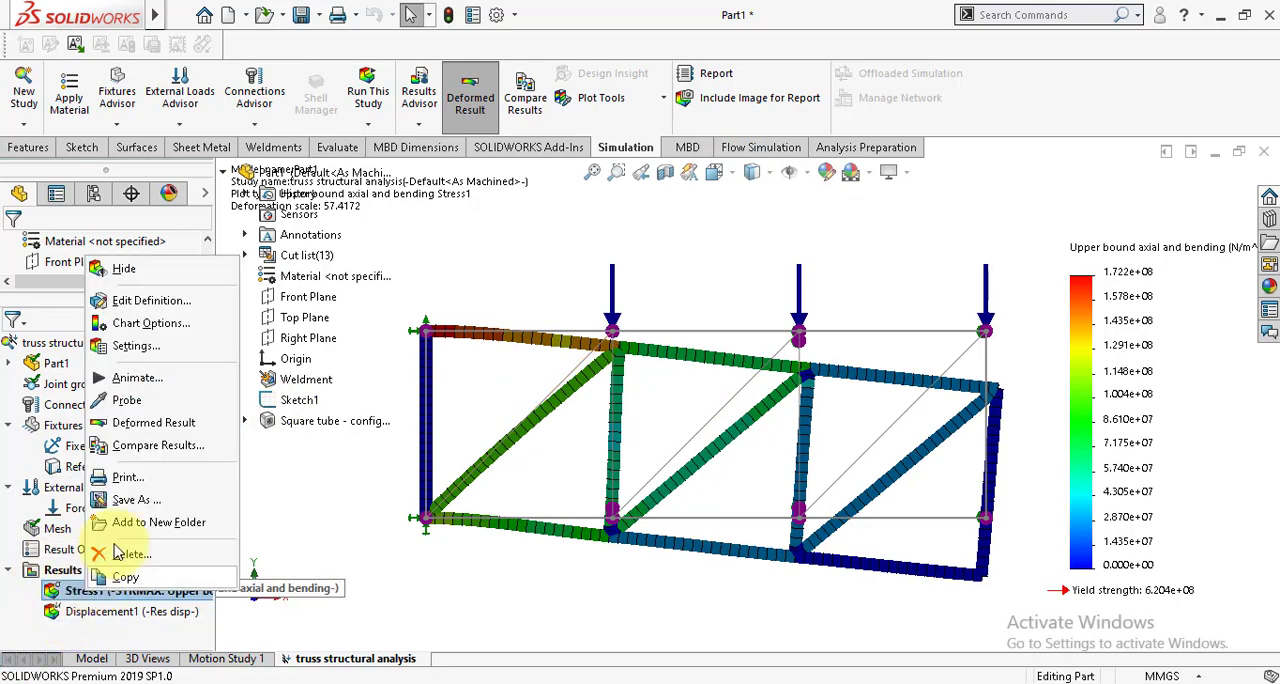
pyautogui.click(137, 378)
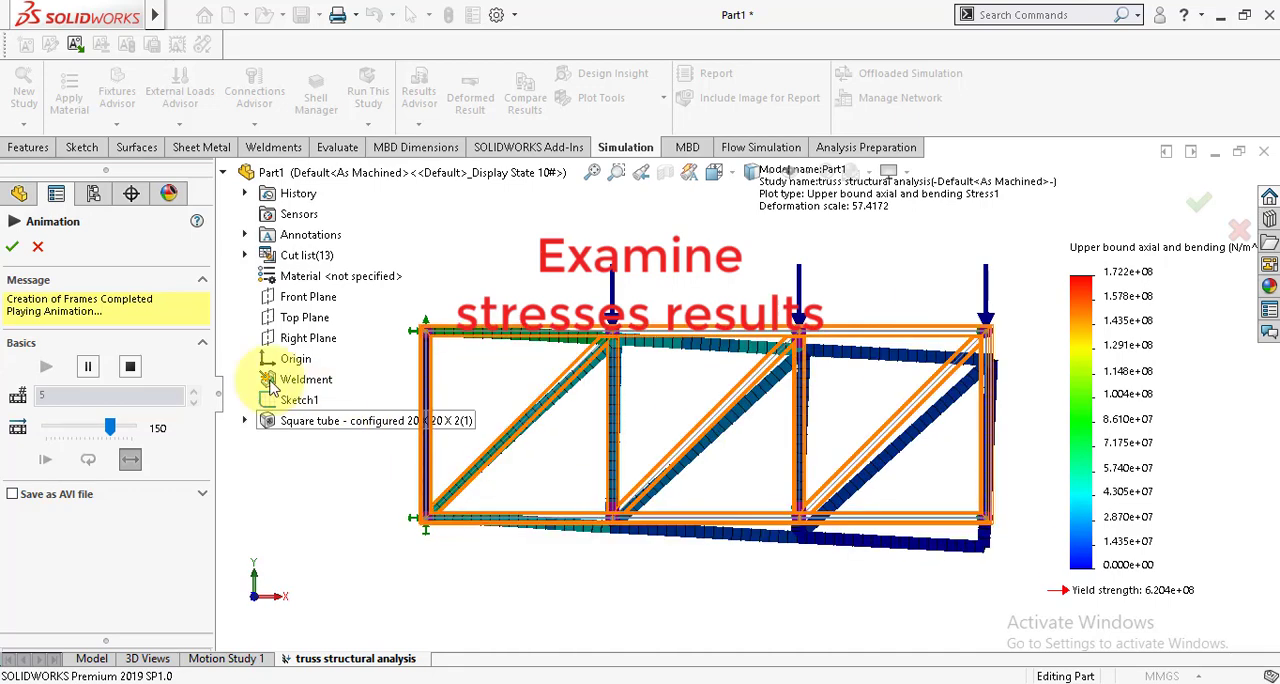
pyautogui.click(129, 370)
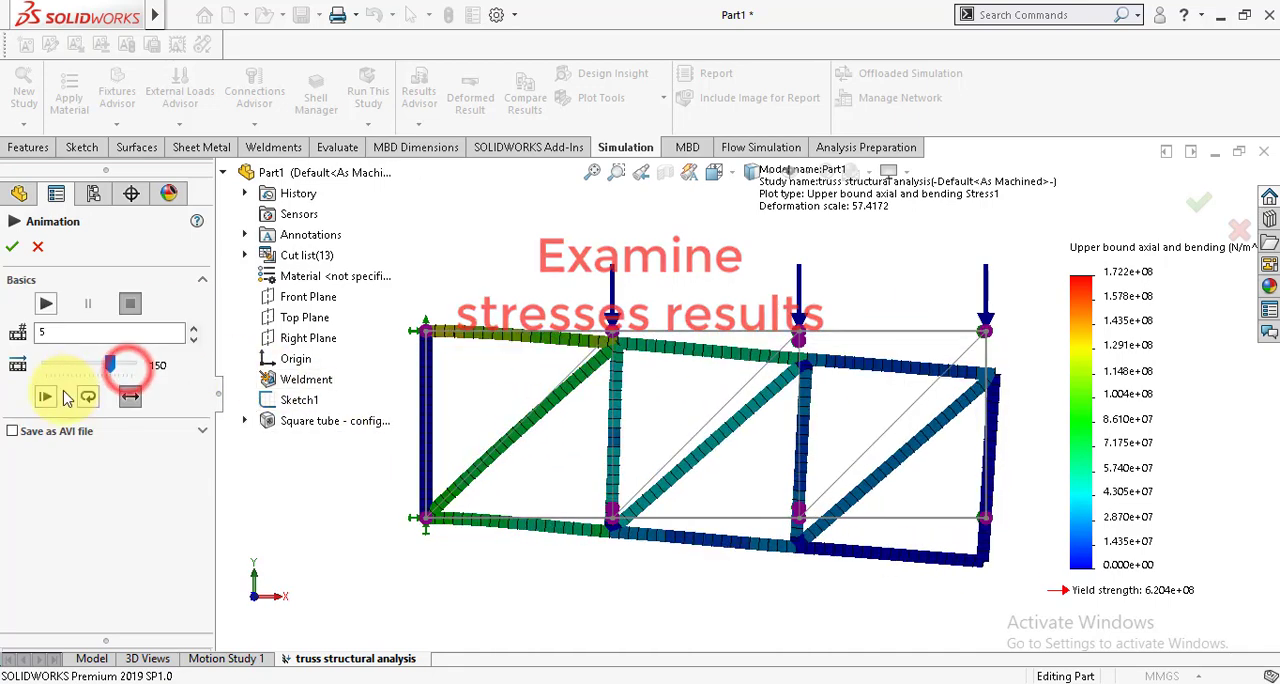
pyautogui.click(53, 334)
pyautogui.write('10')
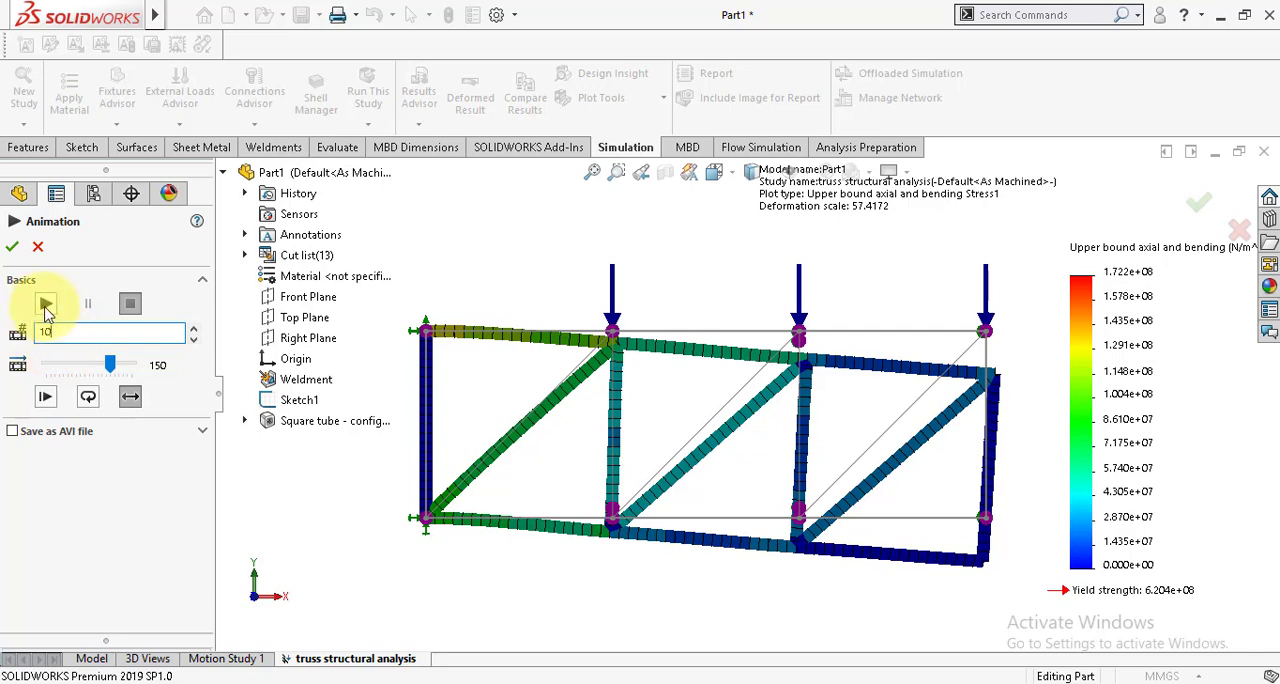
pyautogui.click(46, 305)
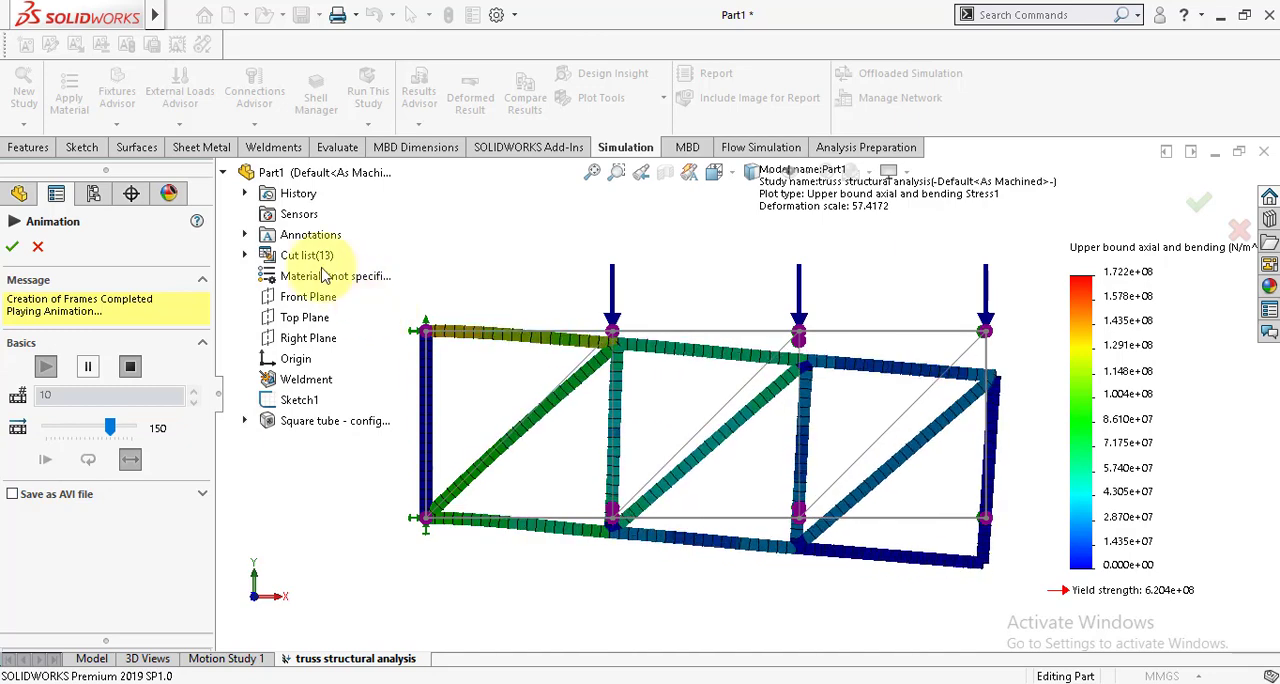
pyautogui.click(12, 250)
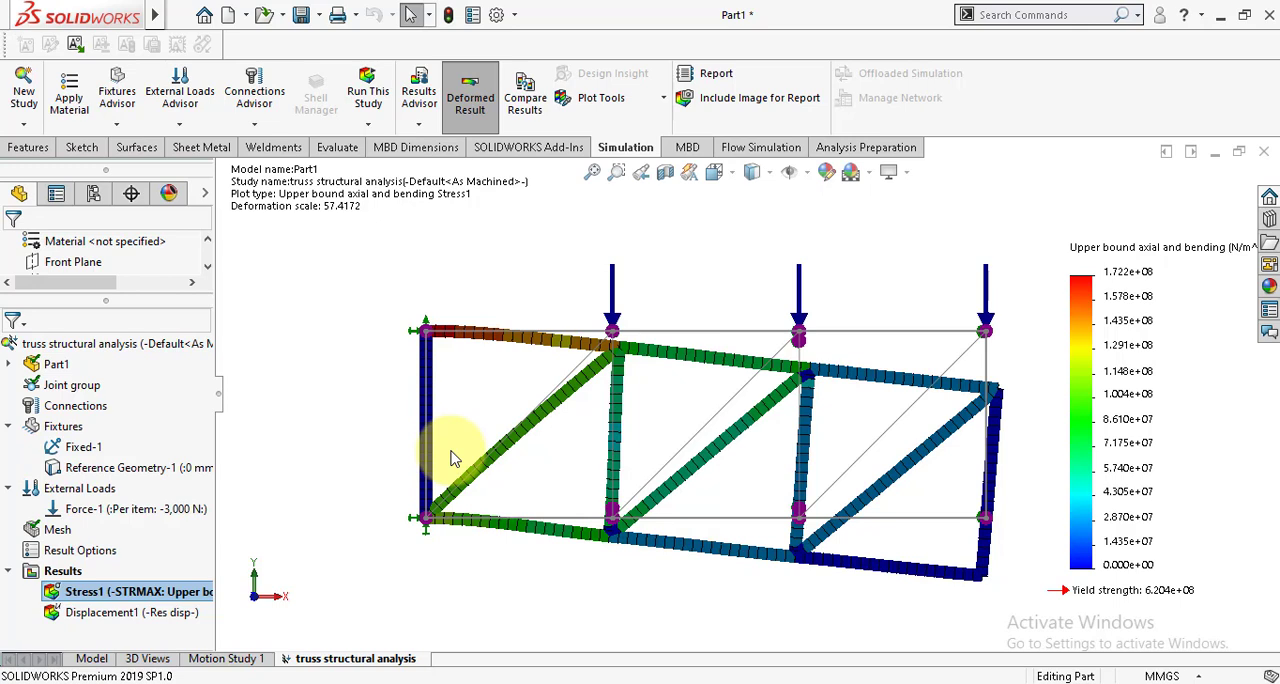
# Step: Redefine the Stress1 plot to show Torsional stress in N/mm^2 (MPa)
pyautogui.click(116, 304)
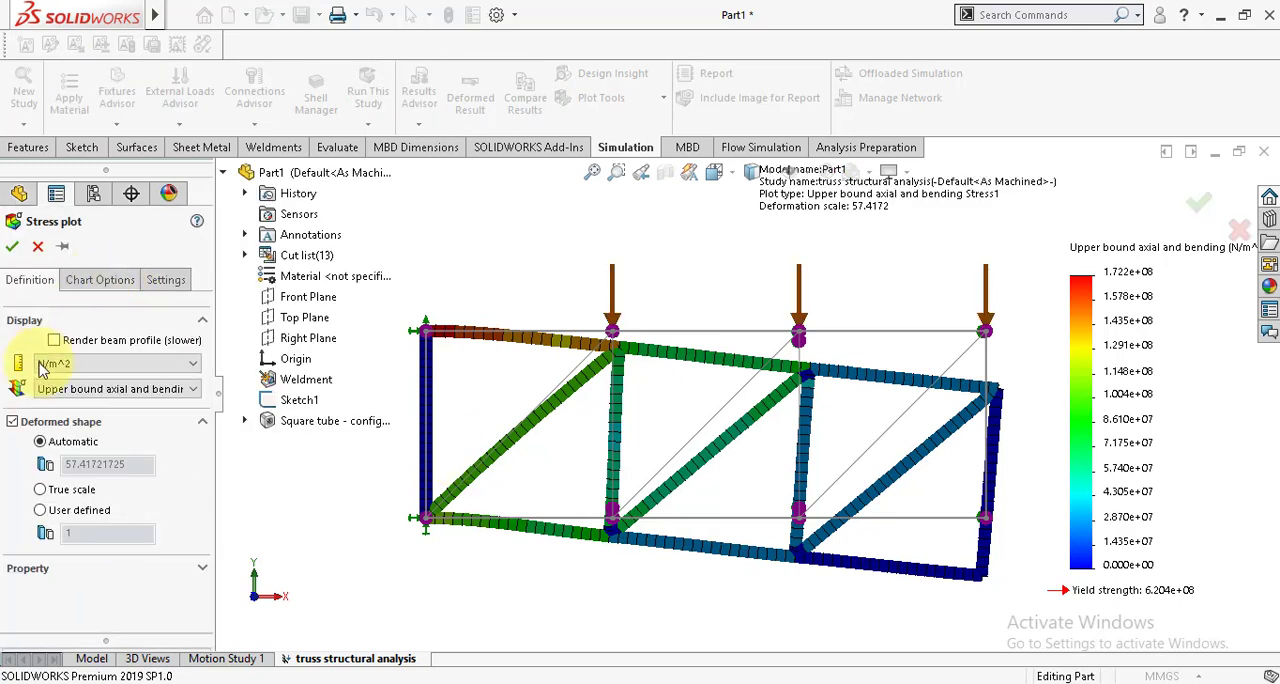
pyautogui.click(106, 367)
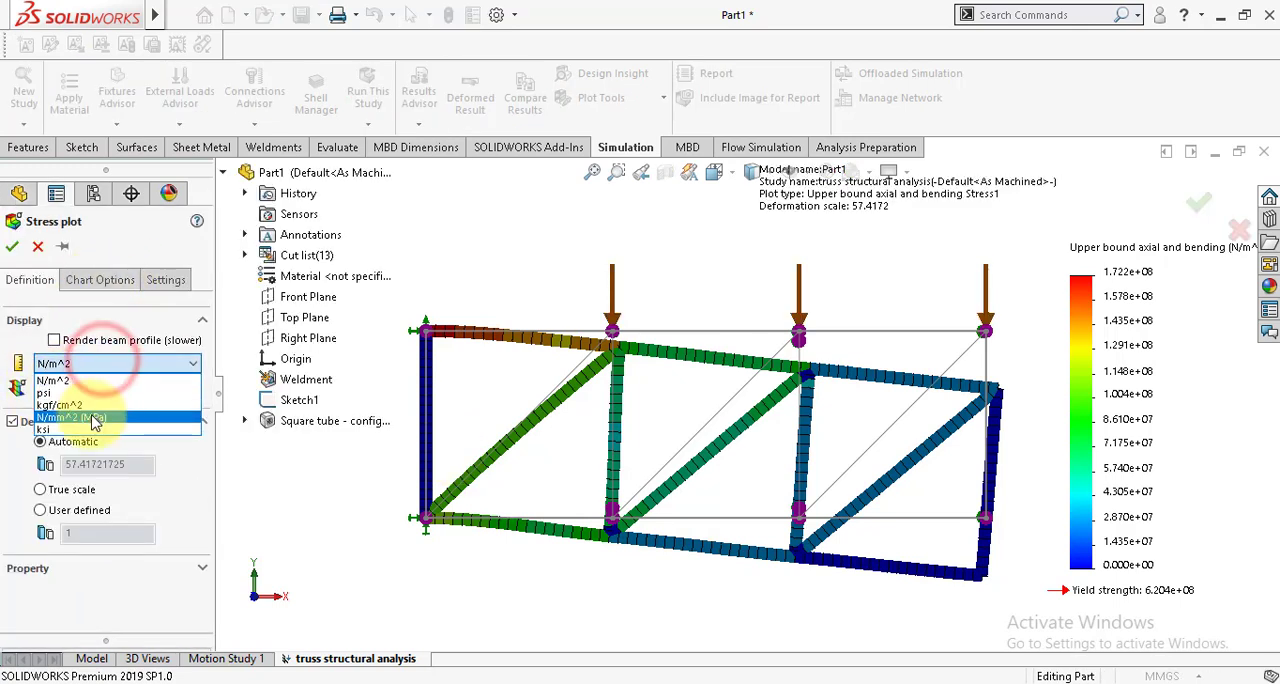
pyautogui.click(94, 410)
pyautogui.click(88, 389)
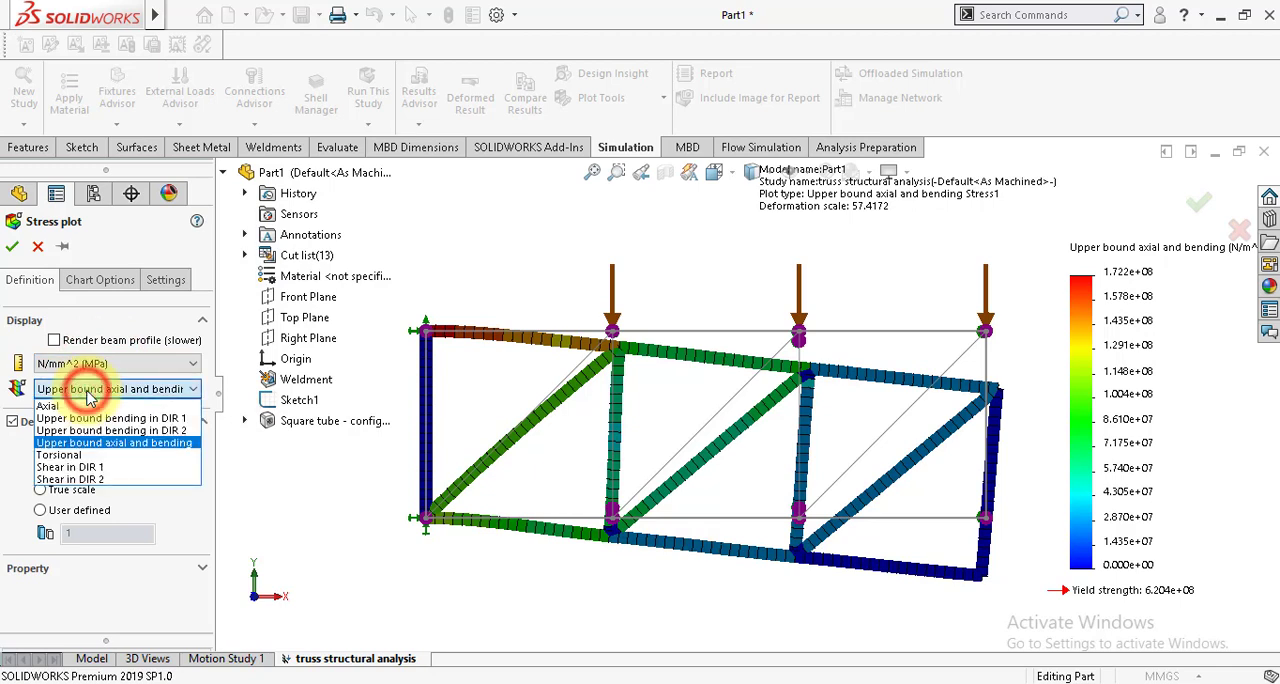
pyautogui.click(67, 458)
pyautogui.click(11, 246)
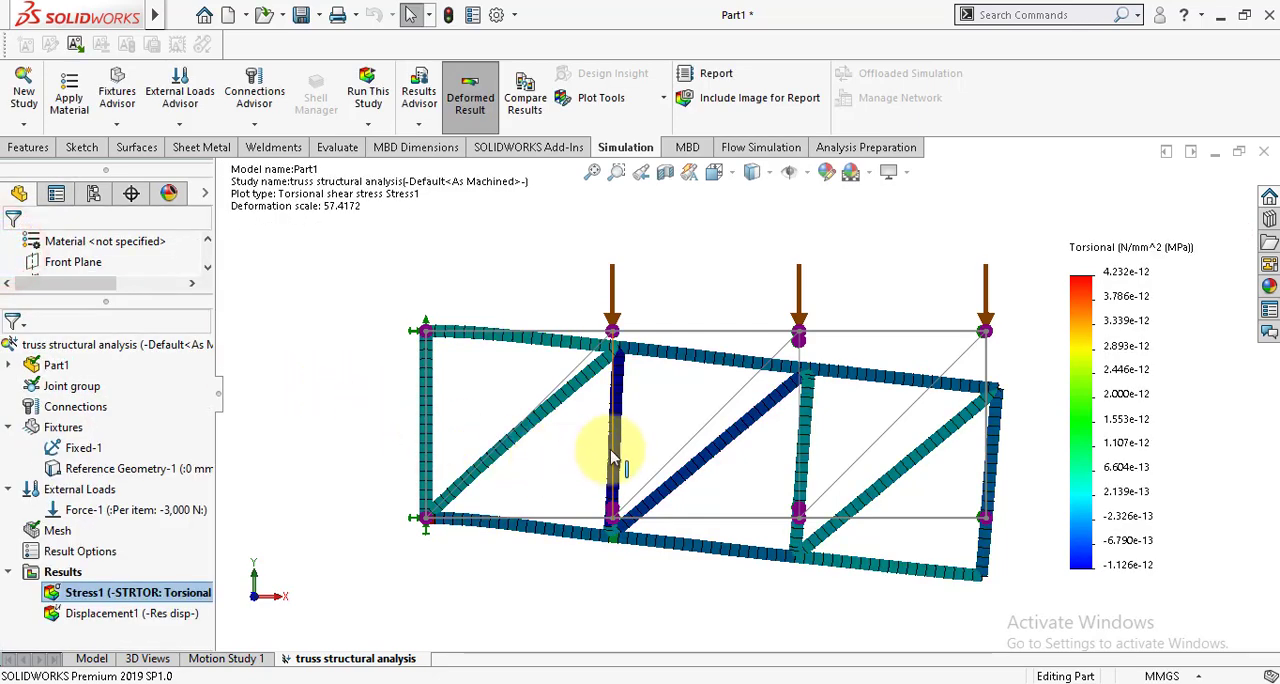
pyautogui.scroll(1, 614, 453)
pyautogui.scroll(-1, 871, 477)
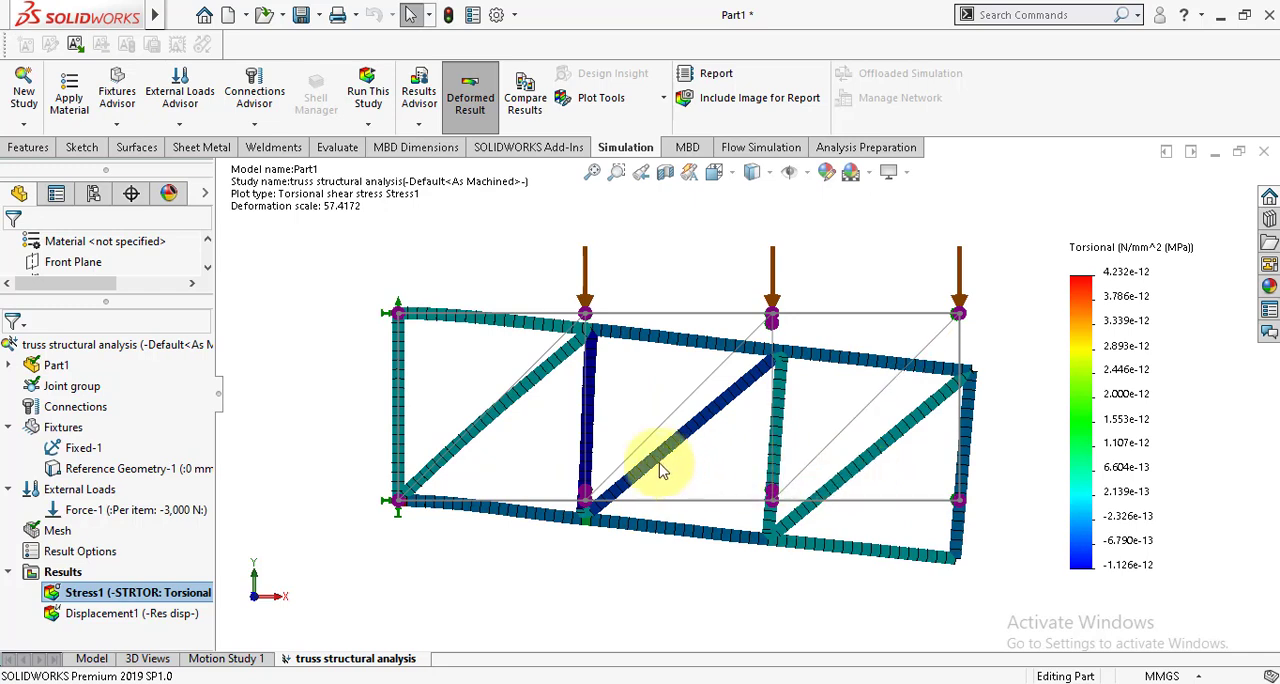
# Step: Display the Displacement1 plot and change its component to UY: Y Displacement in mm
pyautogui.doubleClick(155, 620)
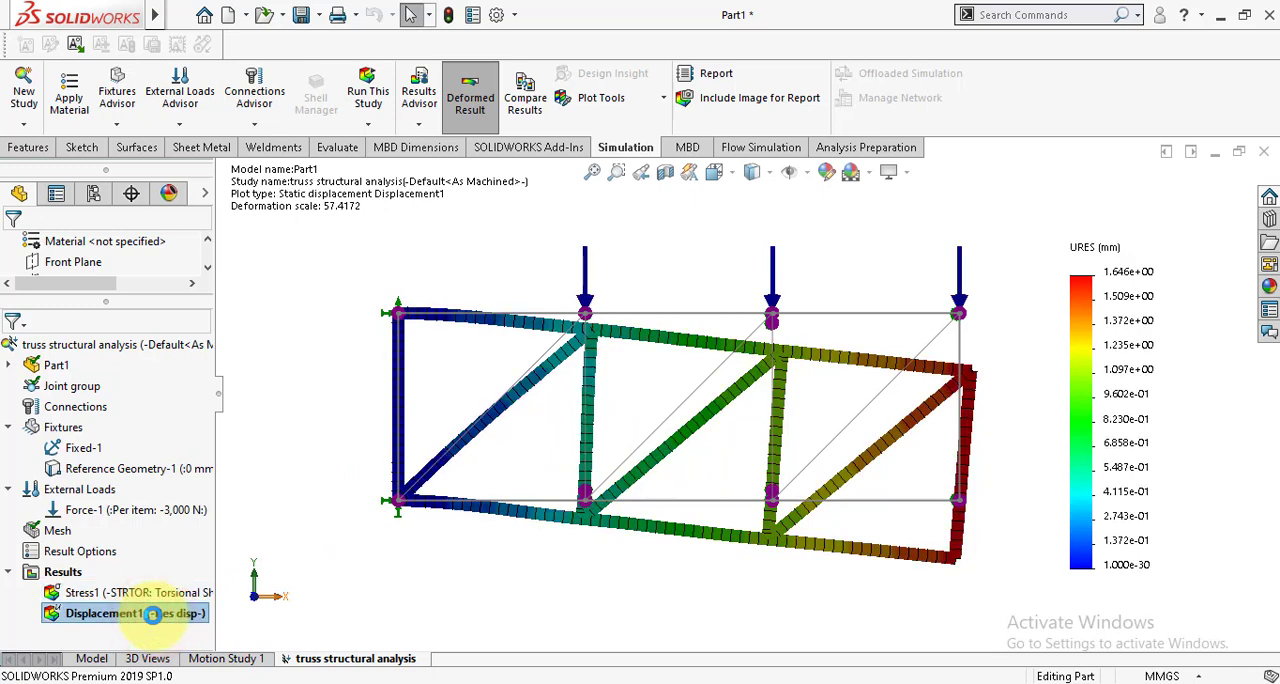
pyautogui.rightClick(152, 614)
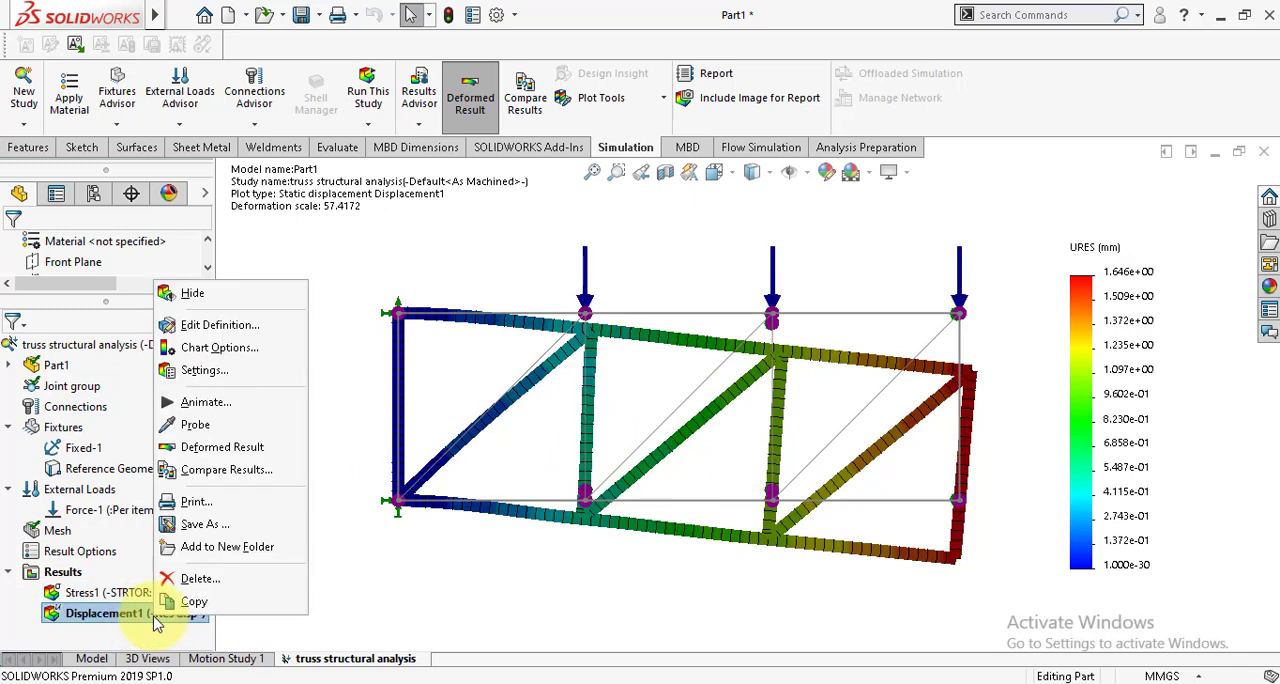
pyautogui.click(220, 326)
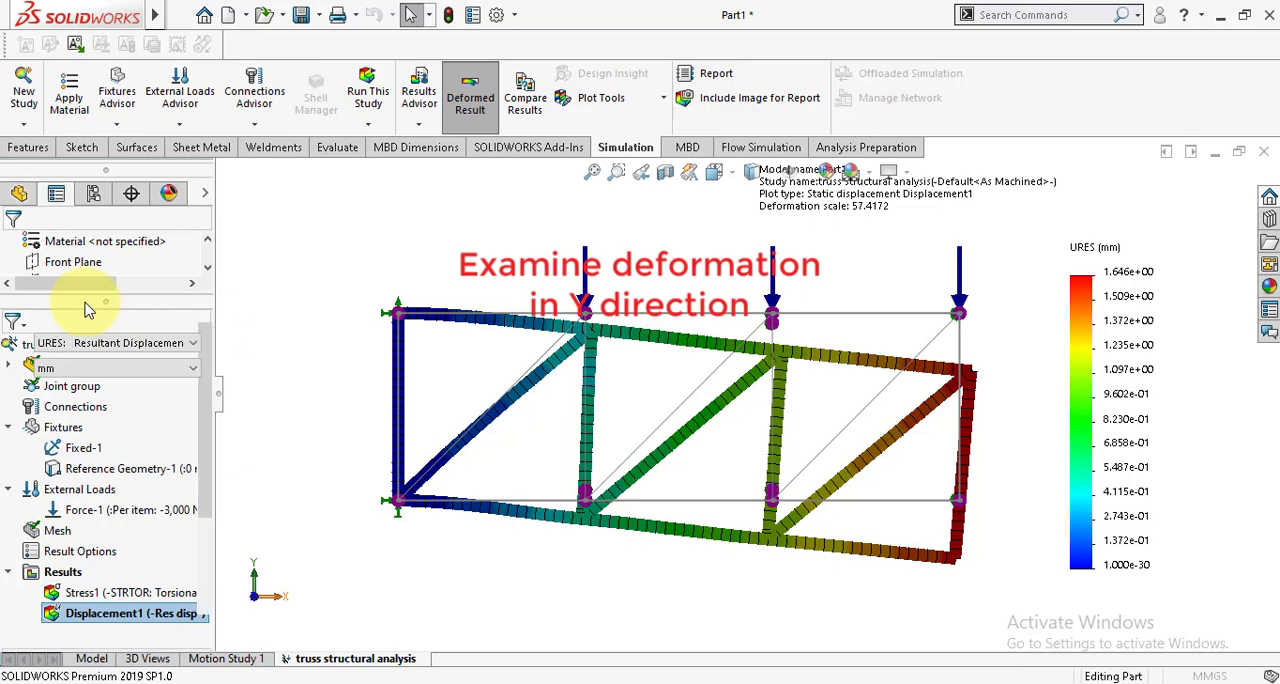
pyautogui.click(67, 343)
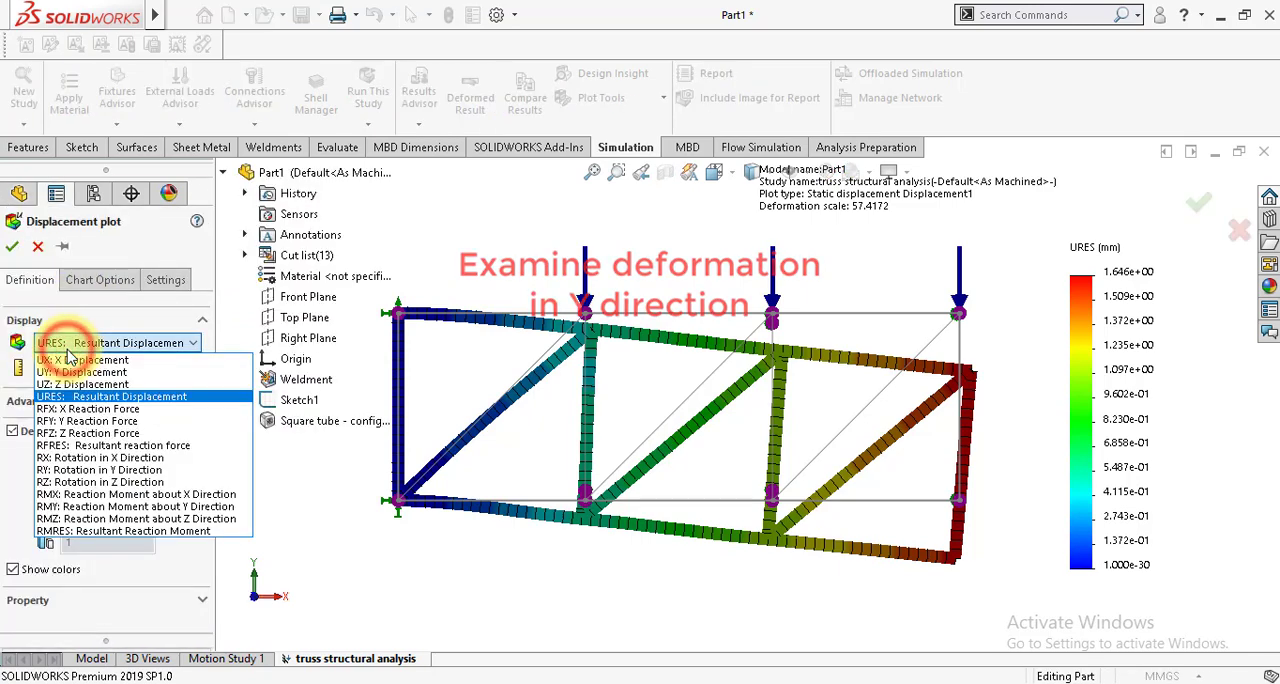
pyautogui.click(67, 375)
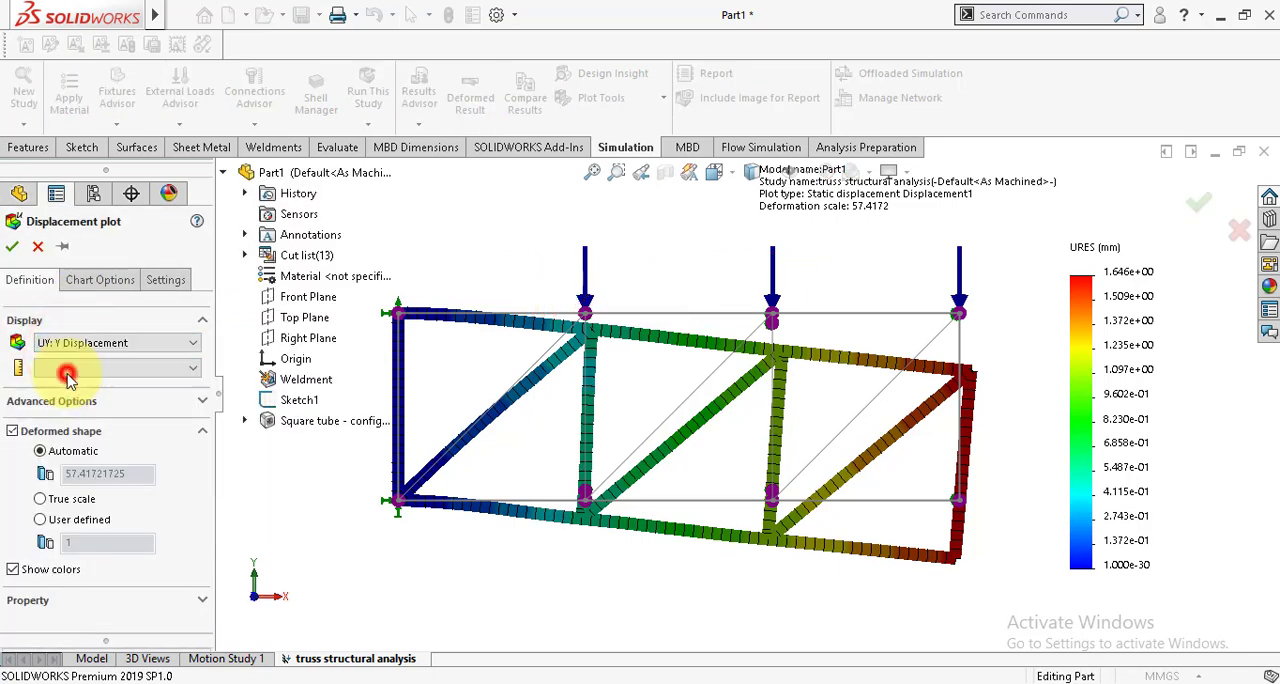
pyautogui.click(12, 246)
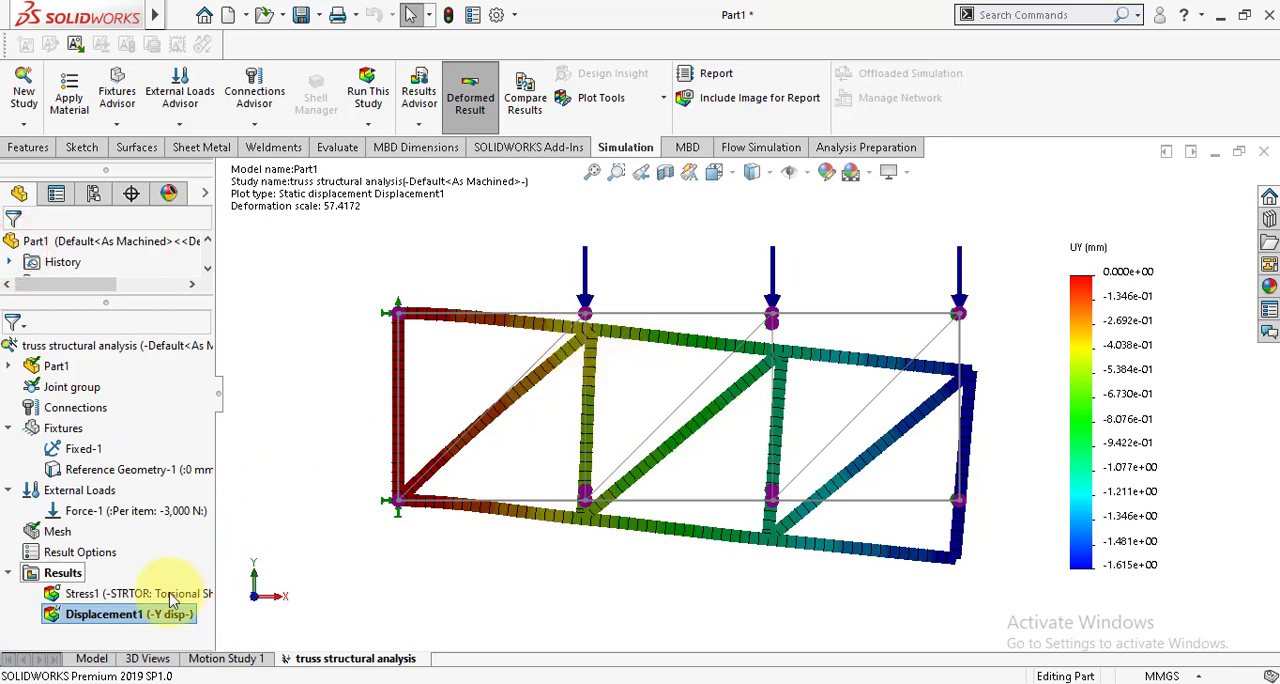
# Step: Play the Y displacement plot's animation to examine the truss's vertical deformation, and close it
pyautogui.rightClick(152, 616)
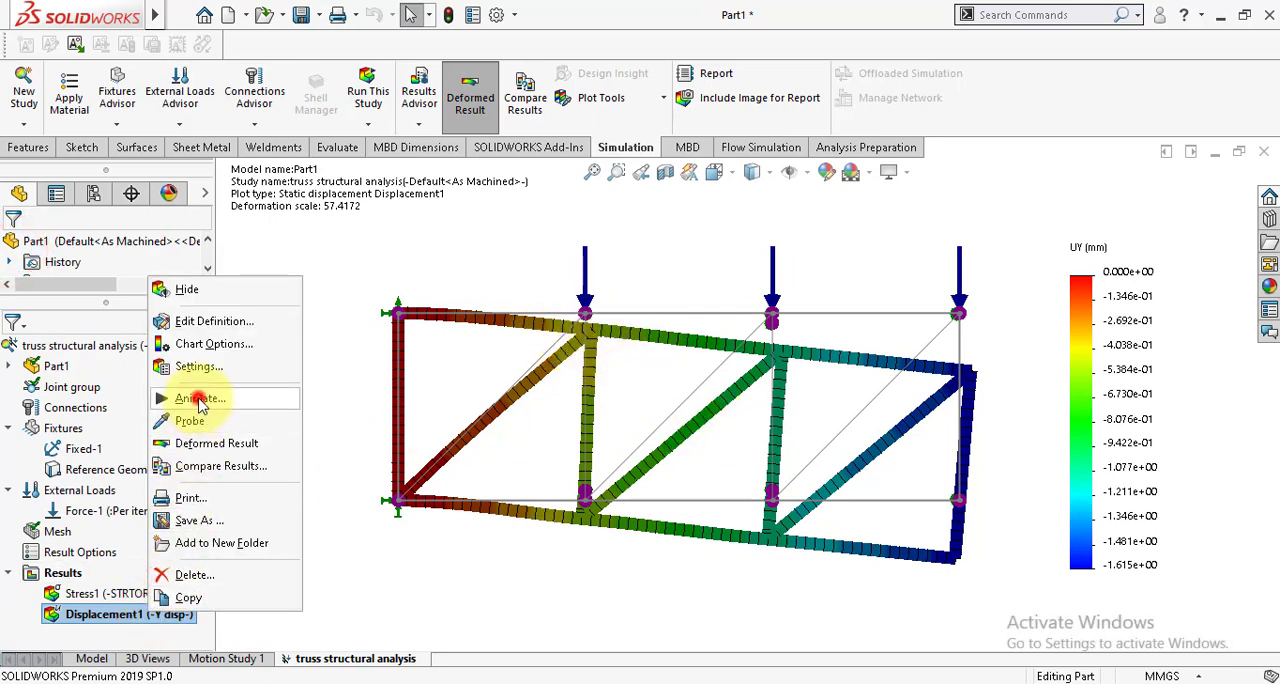
pyautogui.click(165, 366)
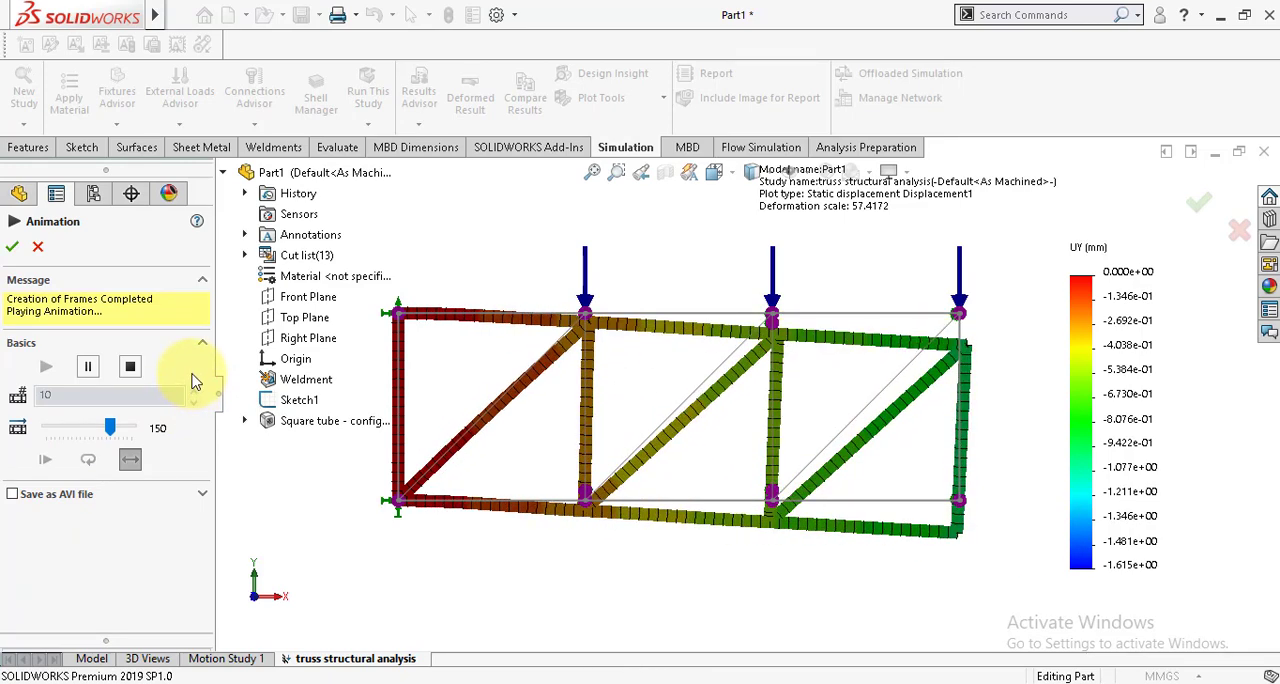
pyautogui.click(14, 247)
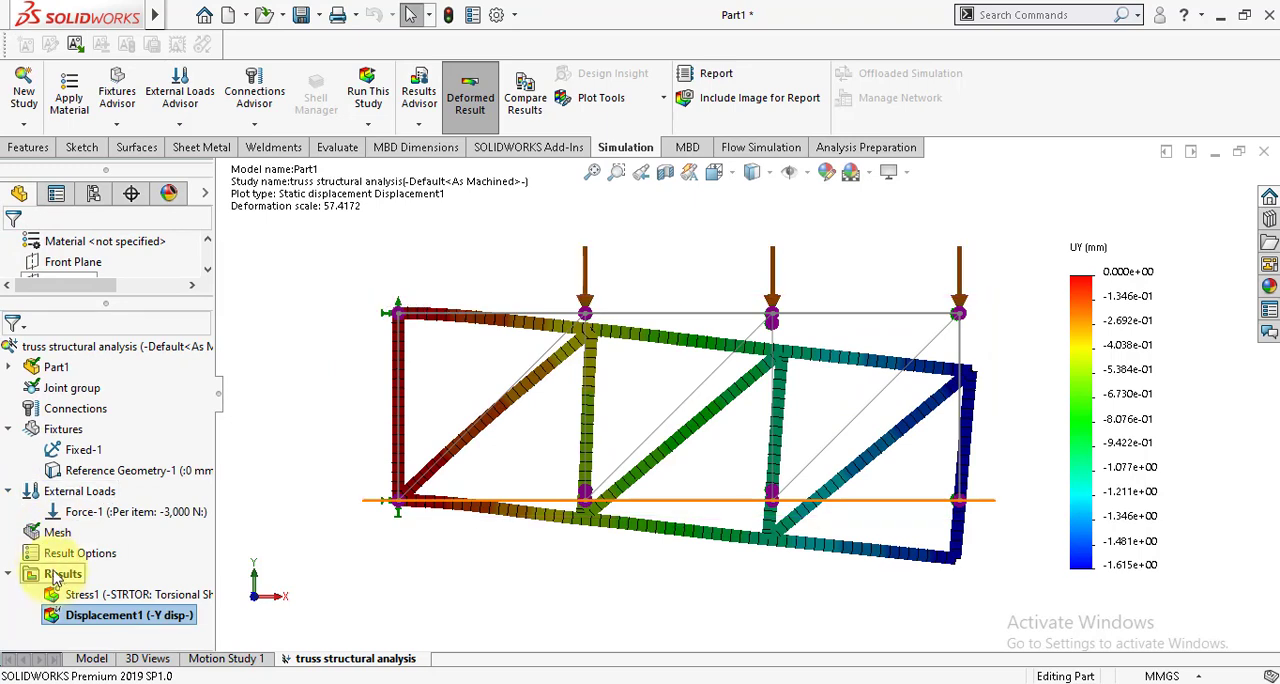
# Step: Define a Factor of Safety plot for all bodies using the Automatic failure criterion
pyautogui.rightClick(57, 578)
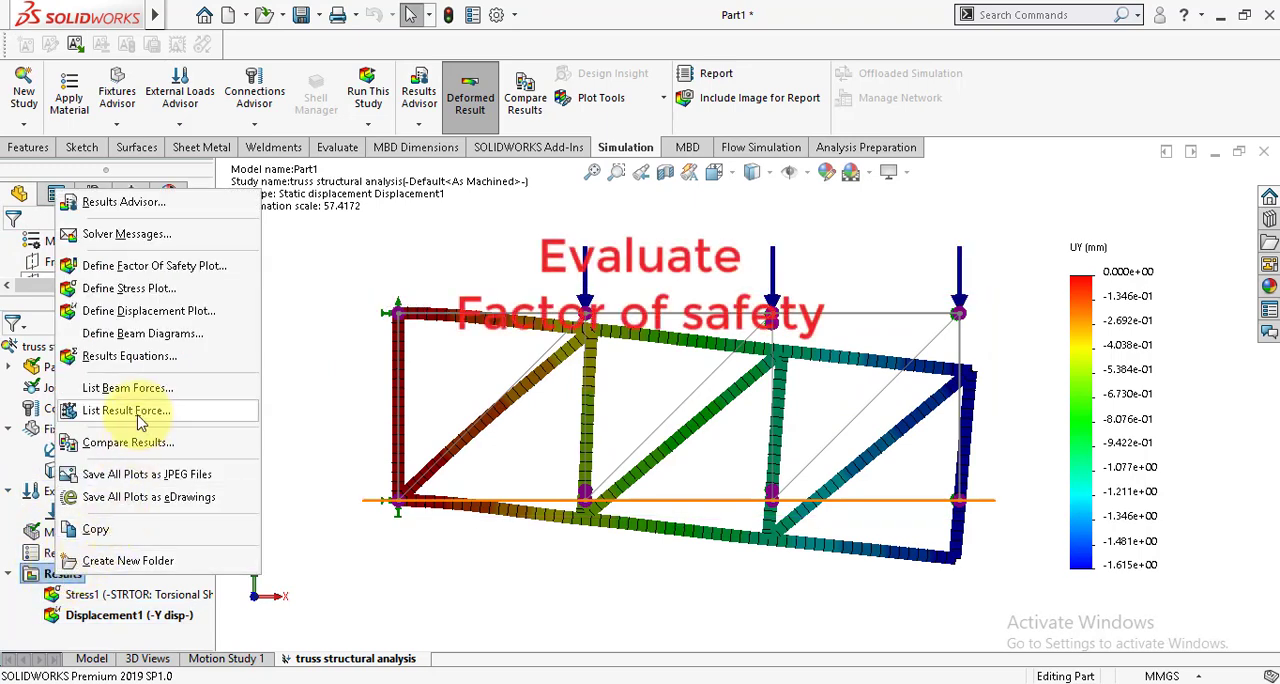
pyautogui.click(168, 266)
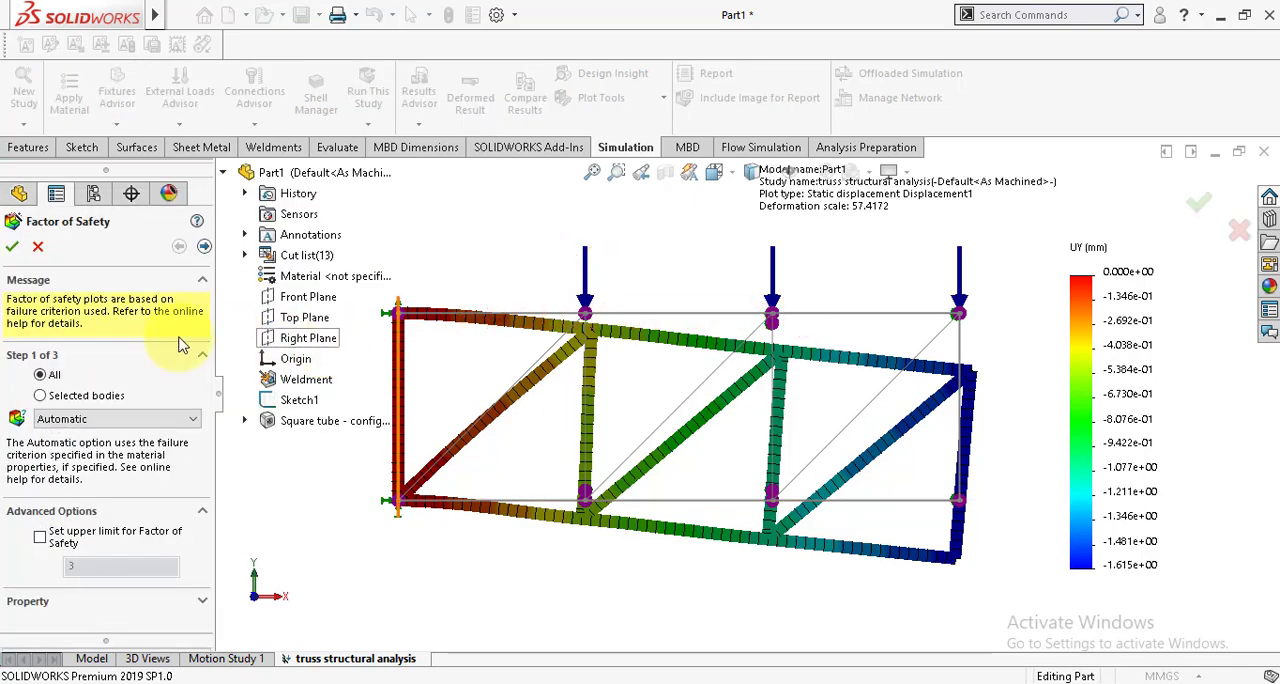
pyautogui.click(12, 247)
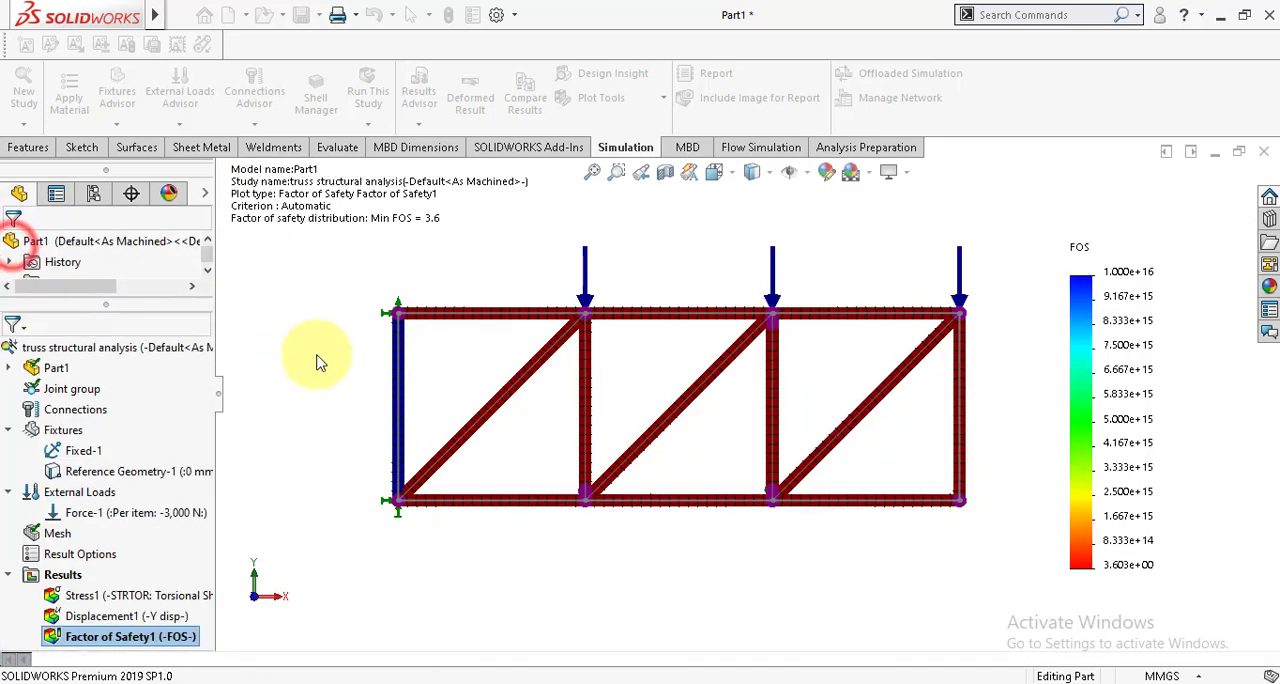
pyautogui.click(346, 388)
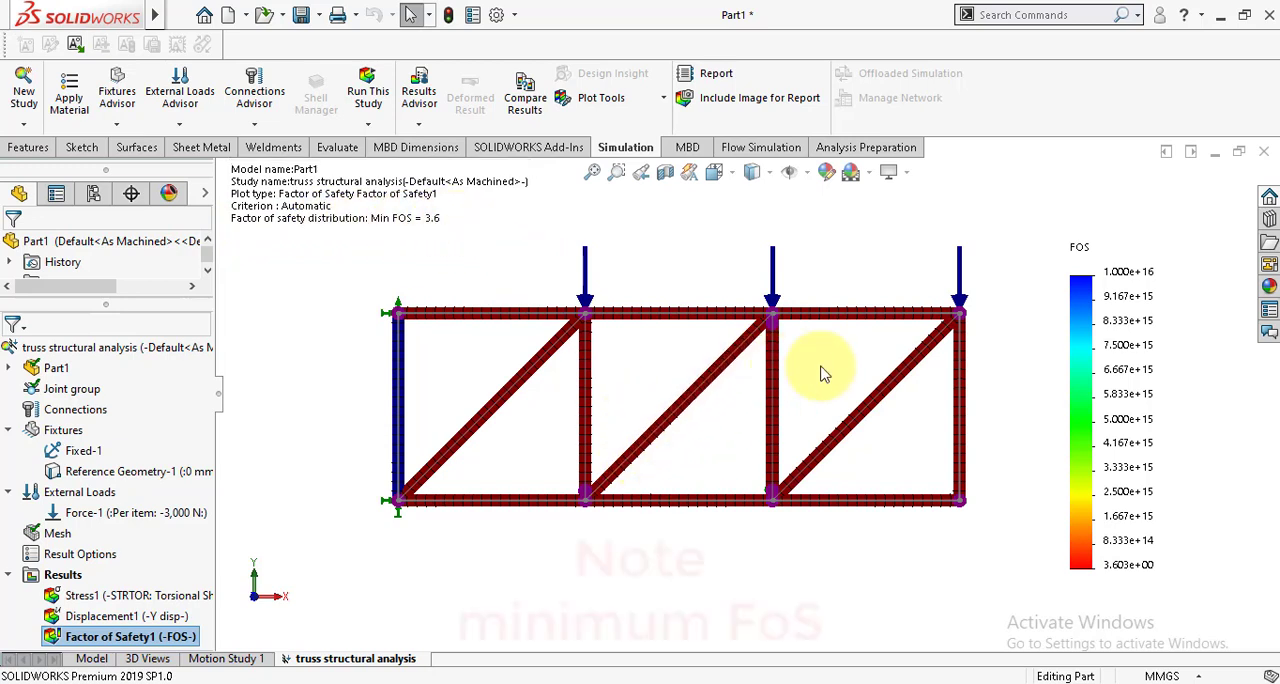
pyautogui.scroll(-2, 822, 373)
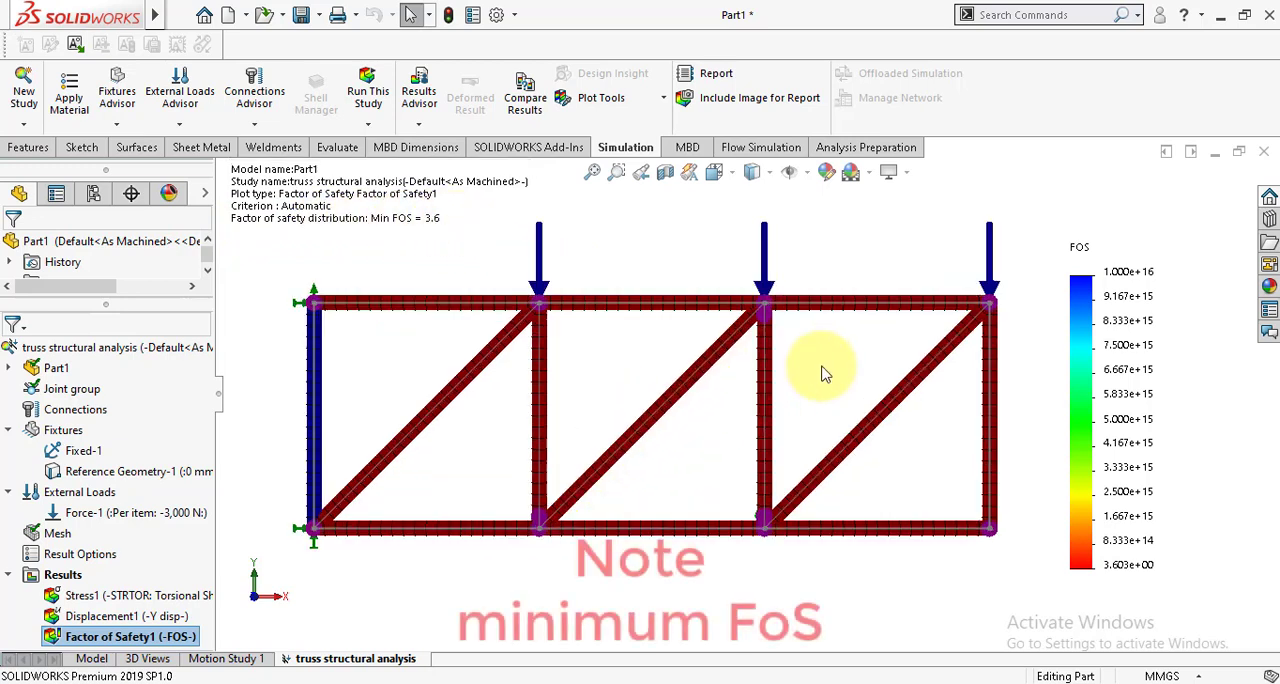
pyautogui.rightClick(94, 645)
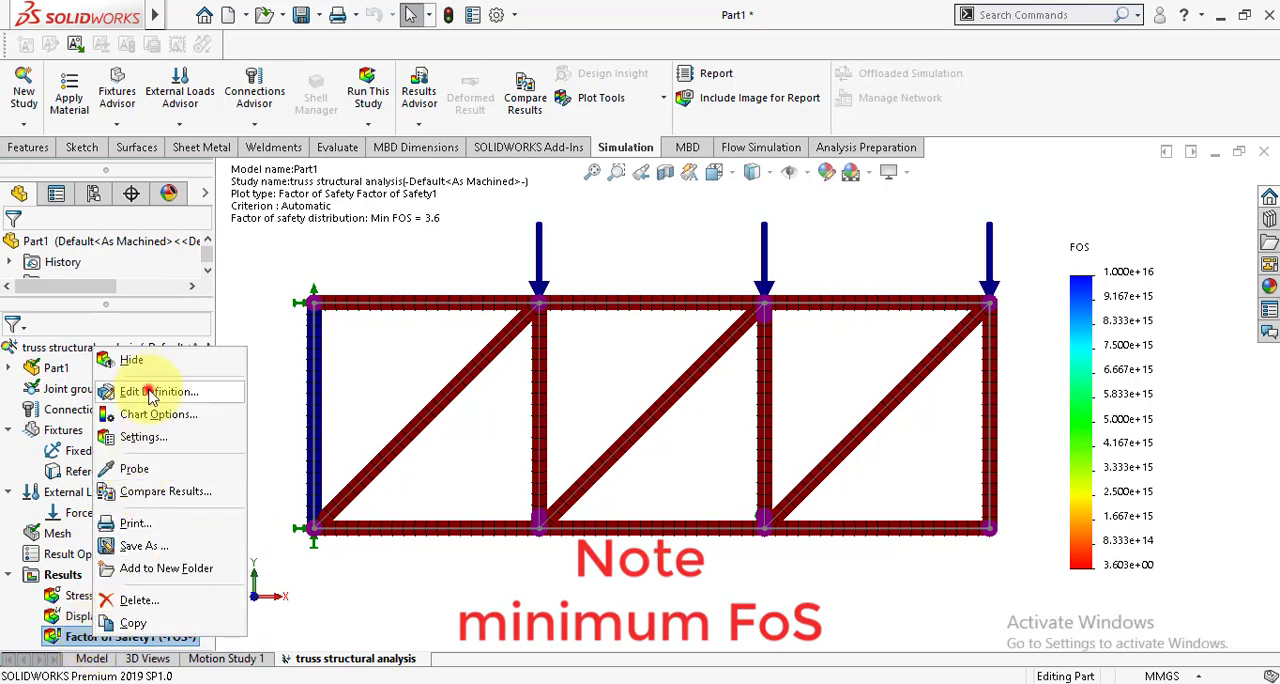
pyautogui.press('Escape')
# Step: Define a beam diagram of Shear Force in Dir1 in N for all beams
pyautogui.rightClick(57, 579)
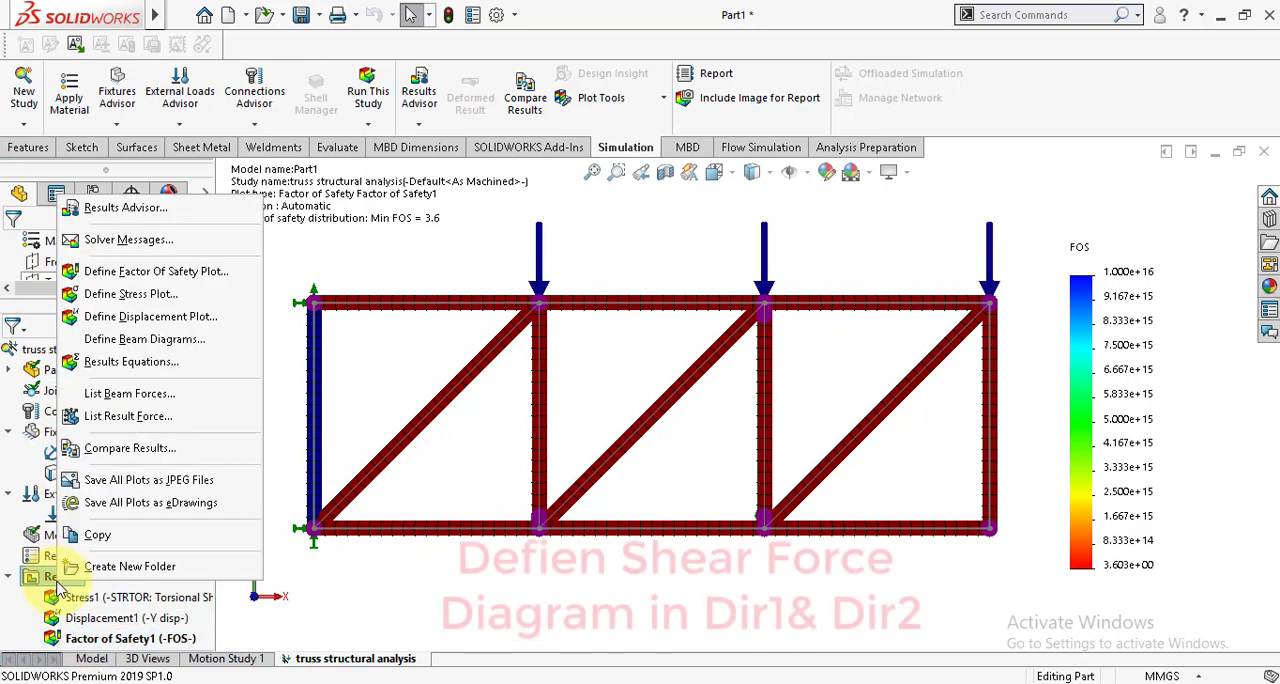
pyautogui.click(133, 340)
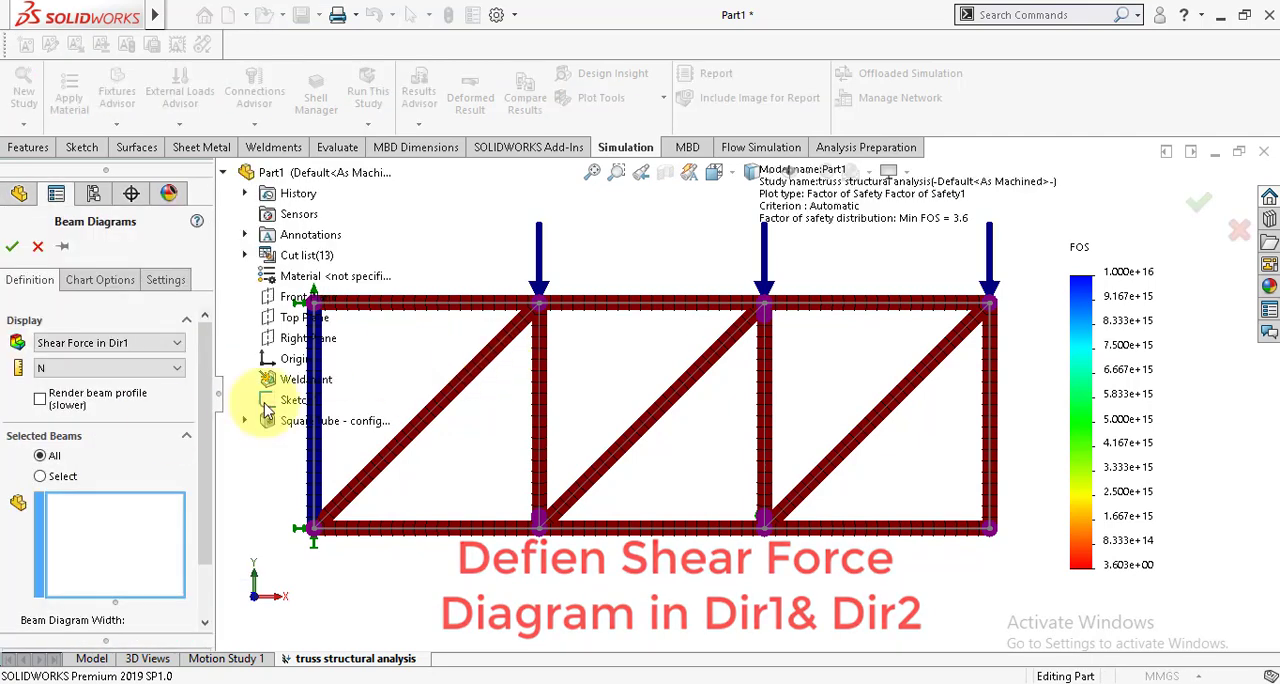
pyautogui.click(113, 345)
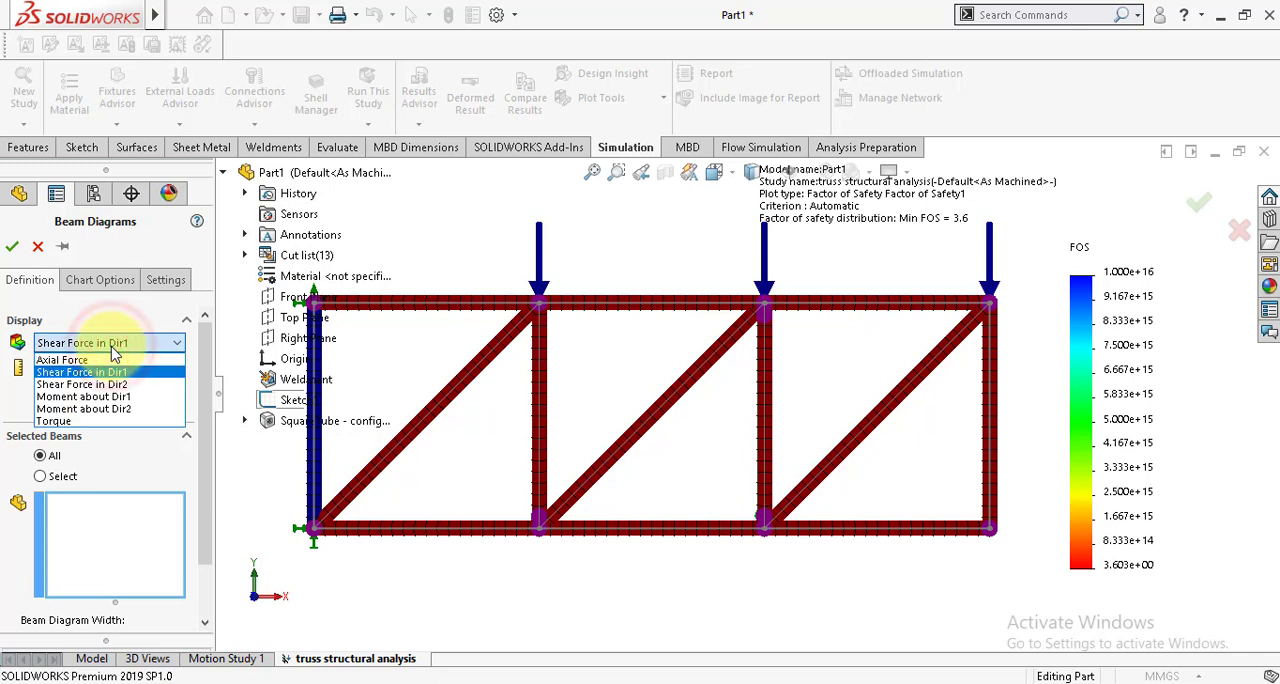
pyautogui.click(112, 348)
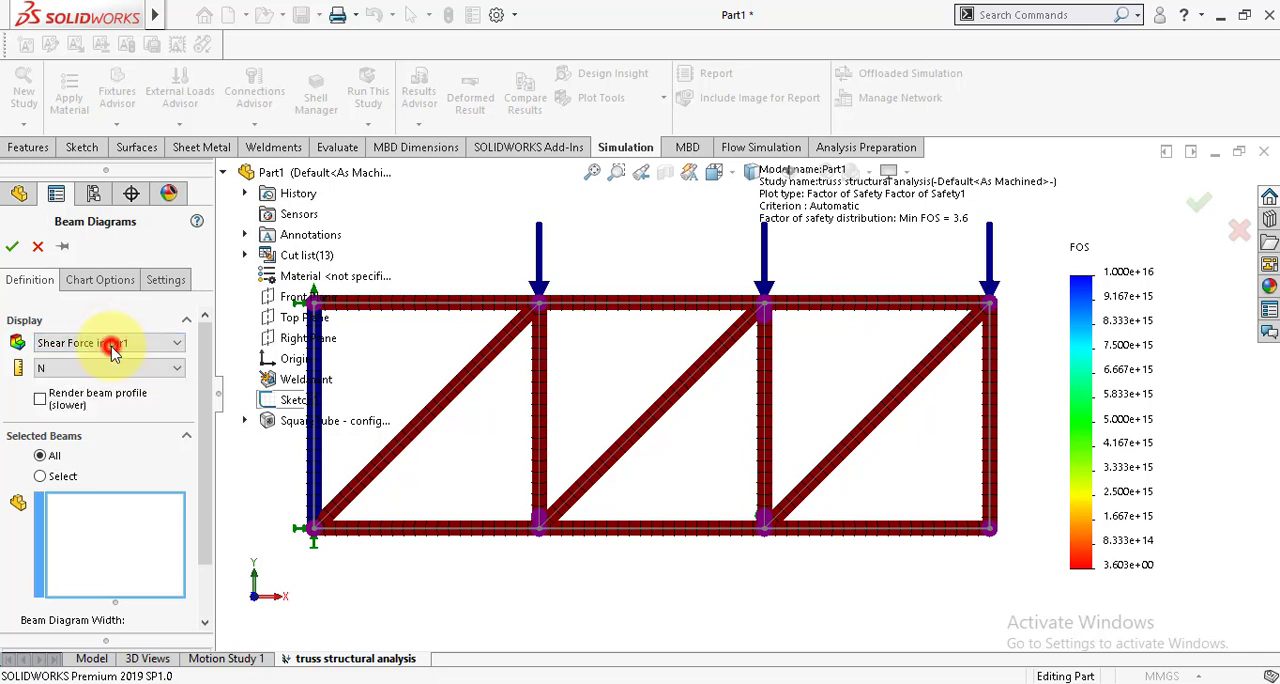
pyautogui.click(13, 247)
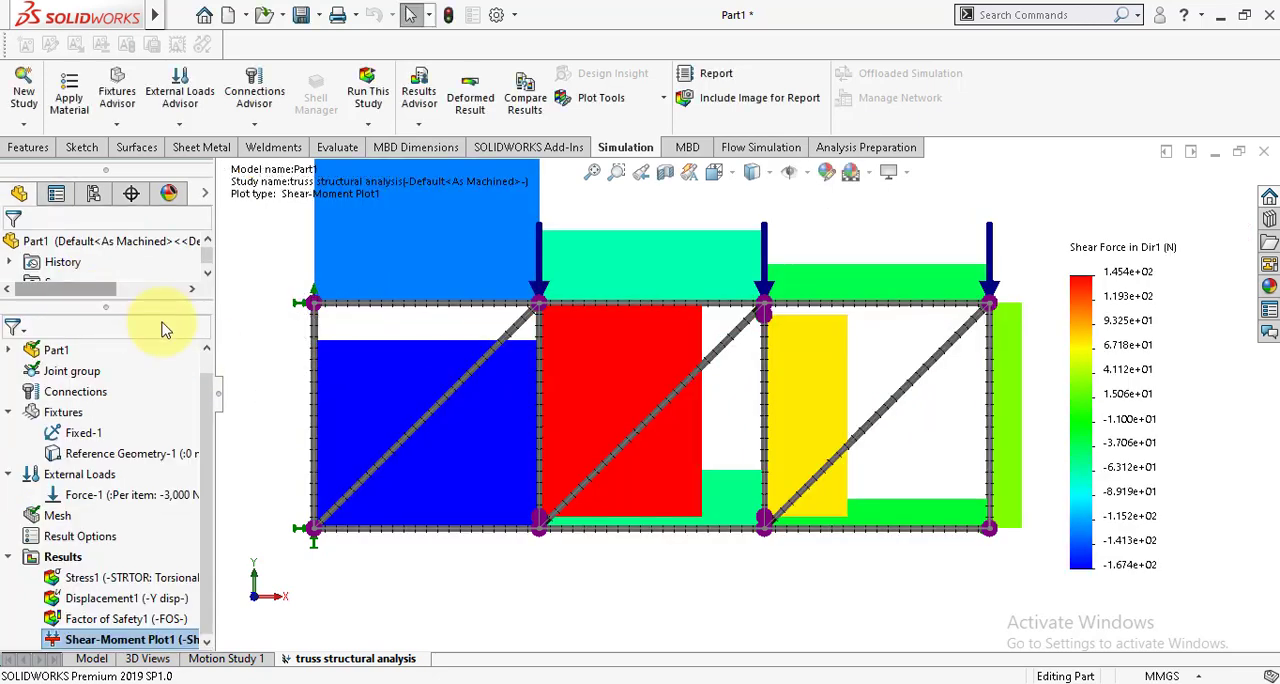
pyautogui.scroll(3, 522, 474)
pyautogui.scroll(-1, 765, 232)
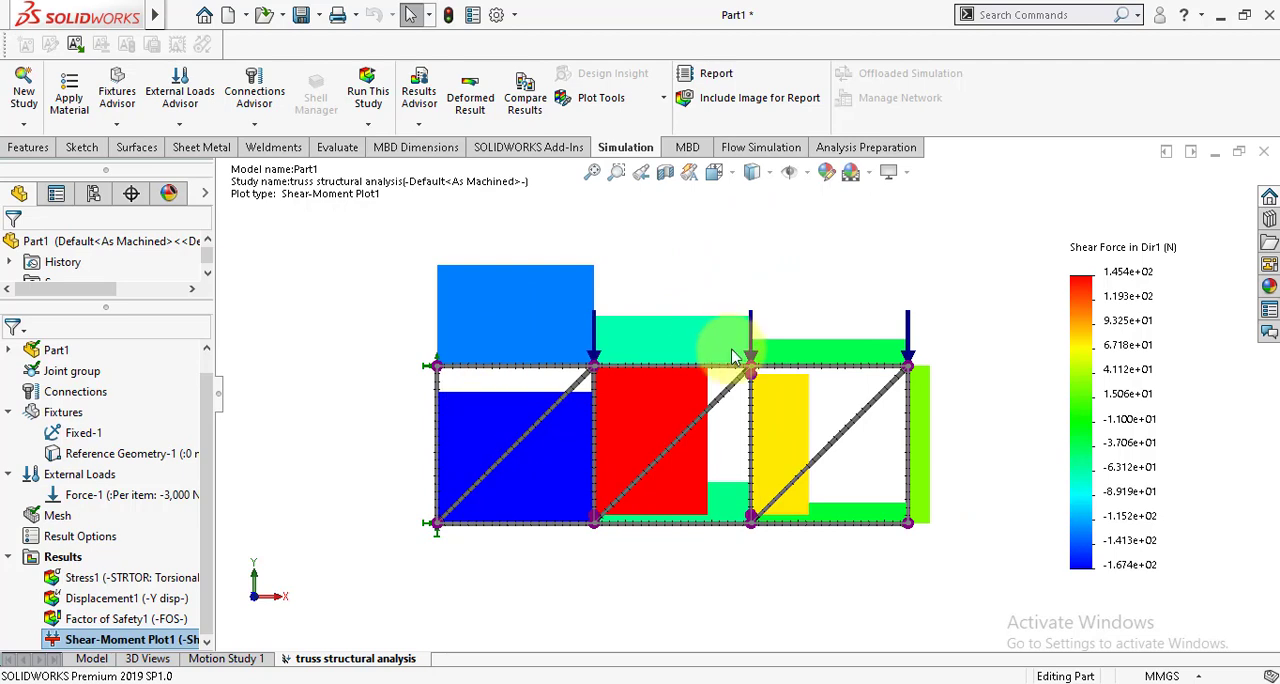
pyautogui.scroll(-1, 730, 356)
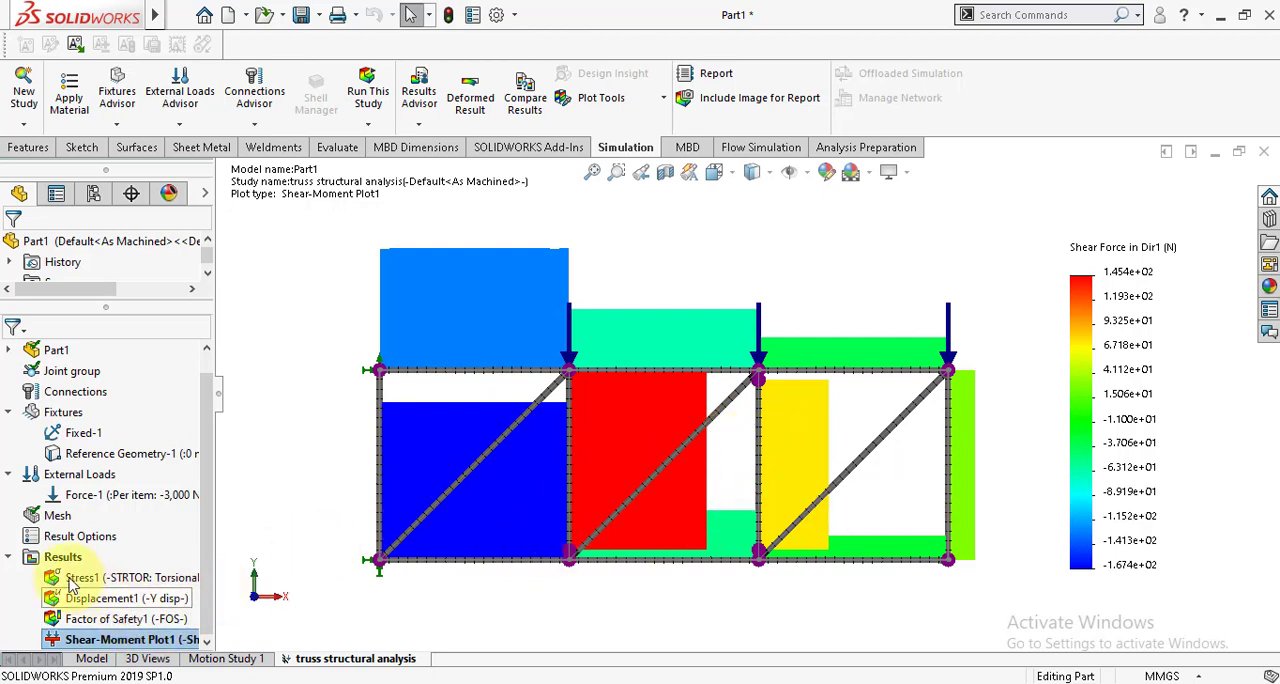
# Step: Define a second beam diagram showing Shear Force in Dir2 in N for all beams
pyautogui.rightClick(40, 558)
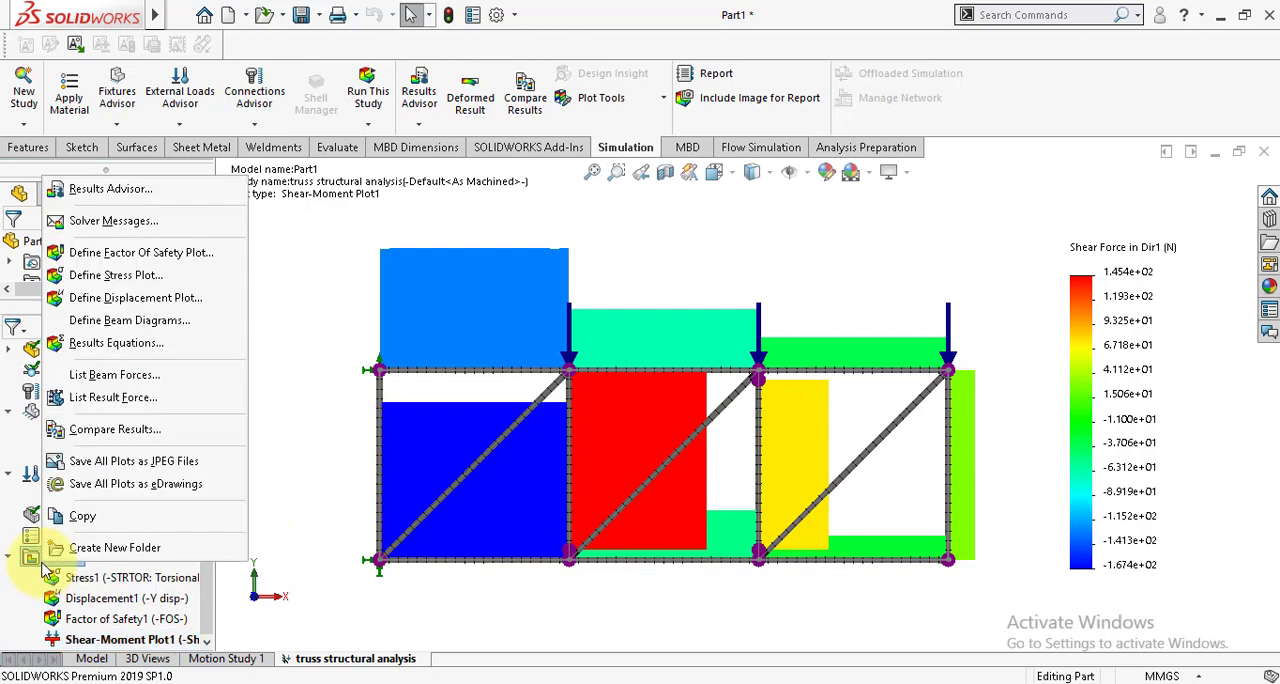
pyautogui.click(116, 320)
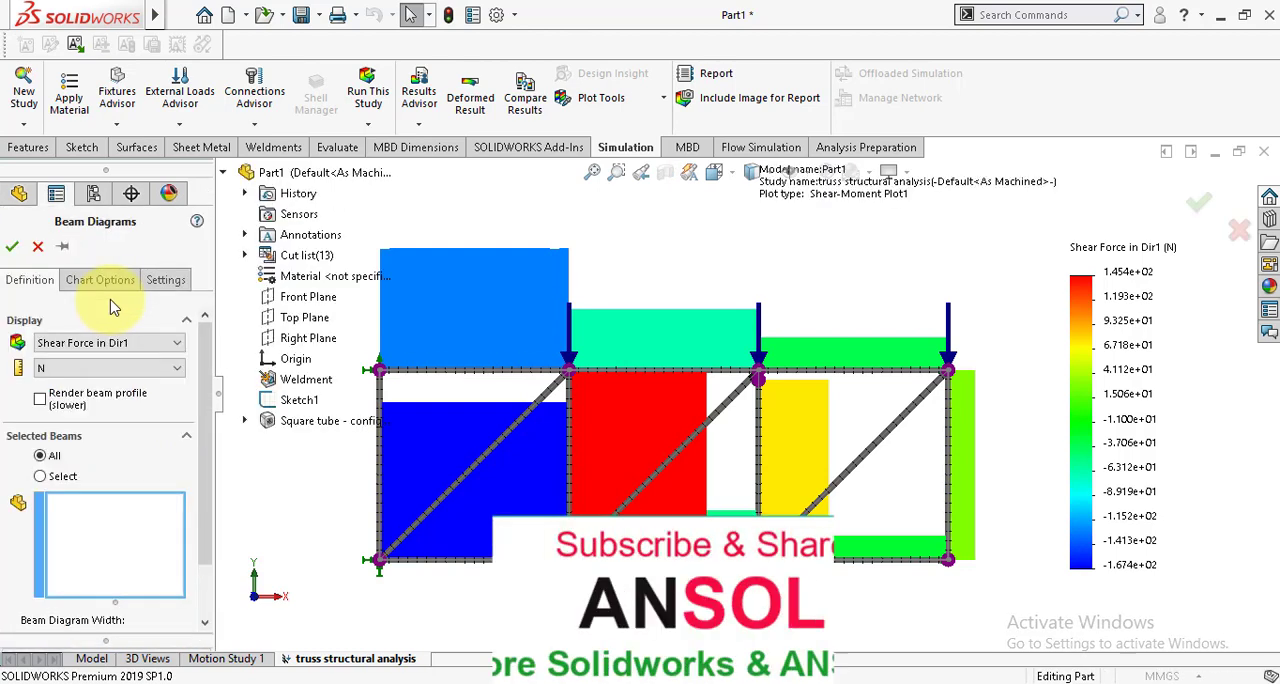
pyautogui.click(82, 345)
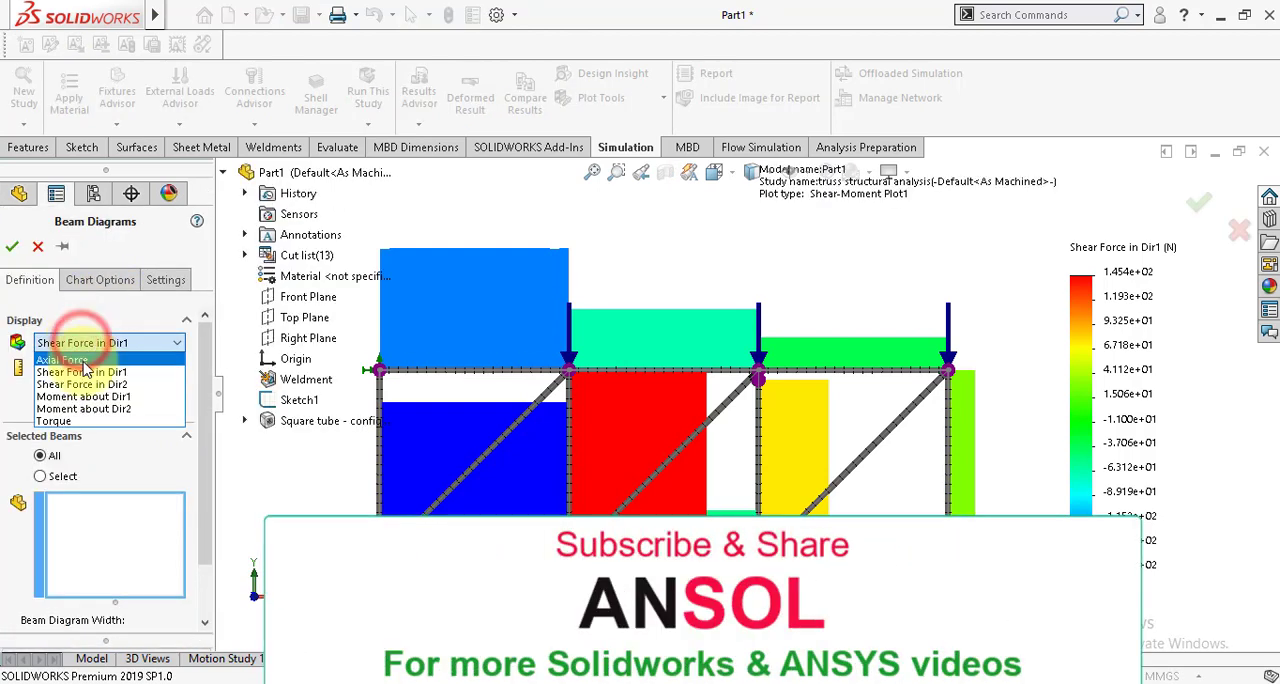
pyautogui.click(84, 385)
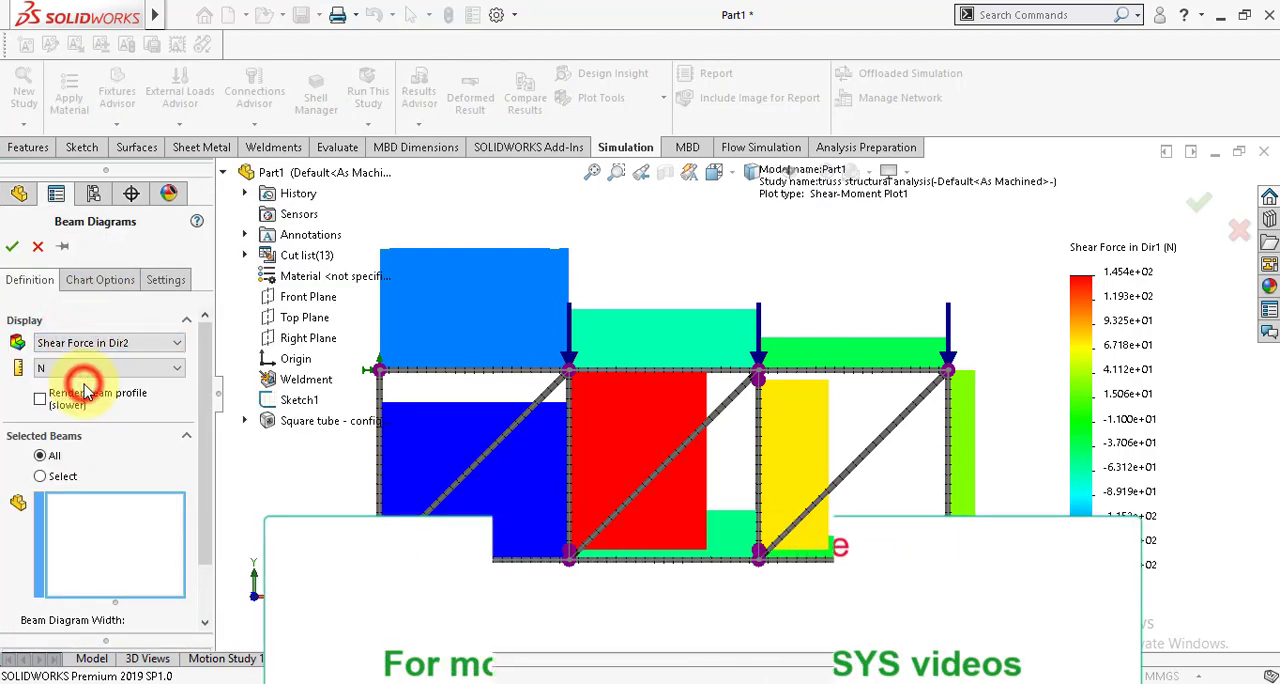
pyautogui.click(10, 249)
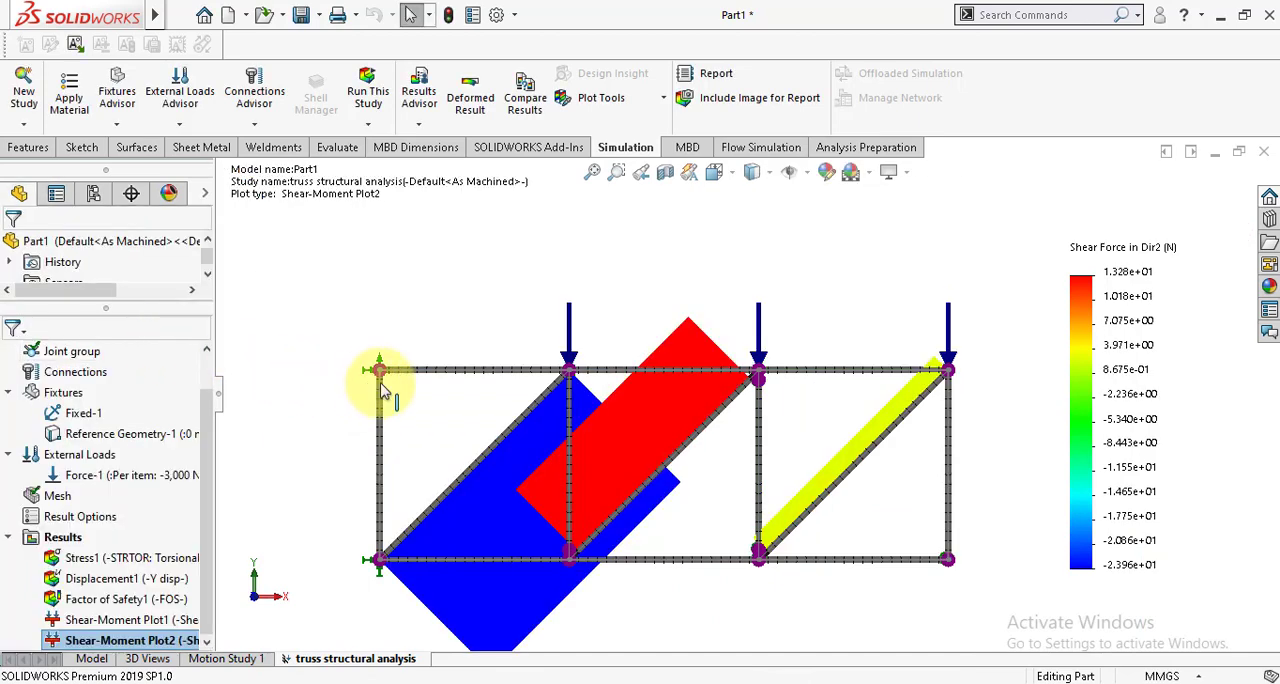
pyautogui.scroll(1, 592, 587)
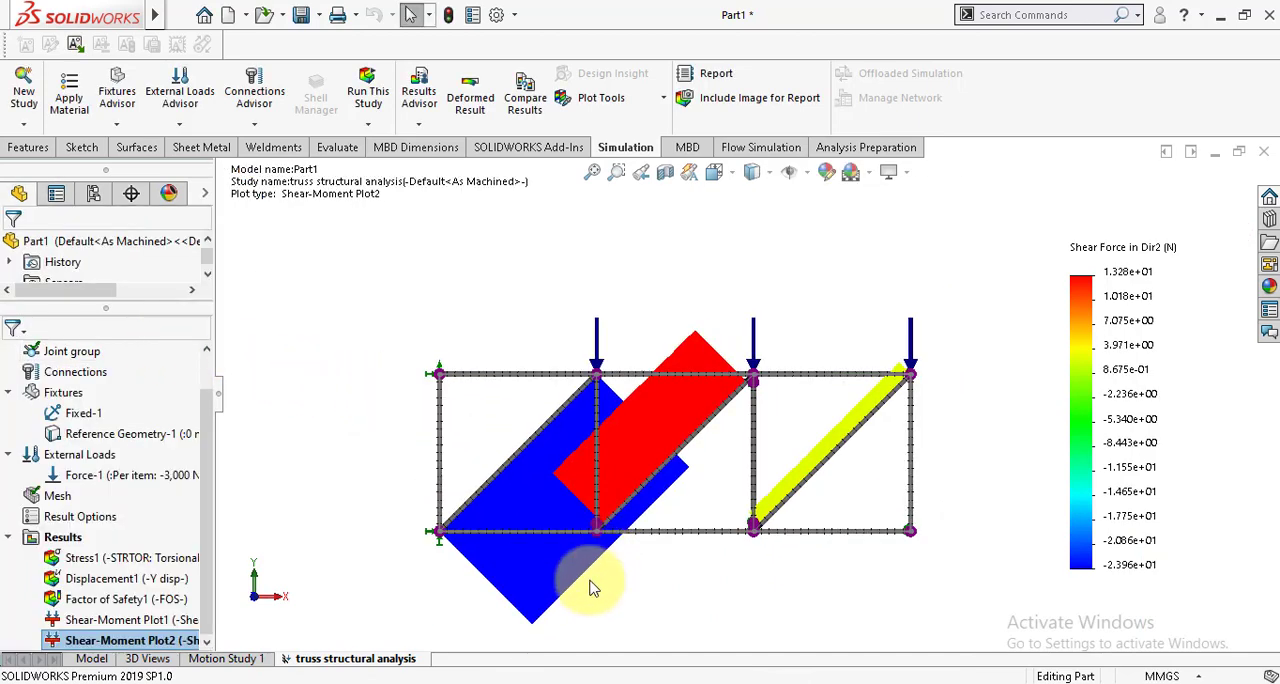
pyautogui.scroll(-1, 588, 593)
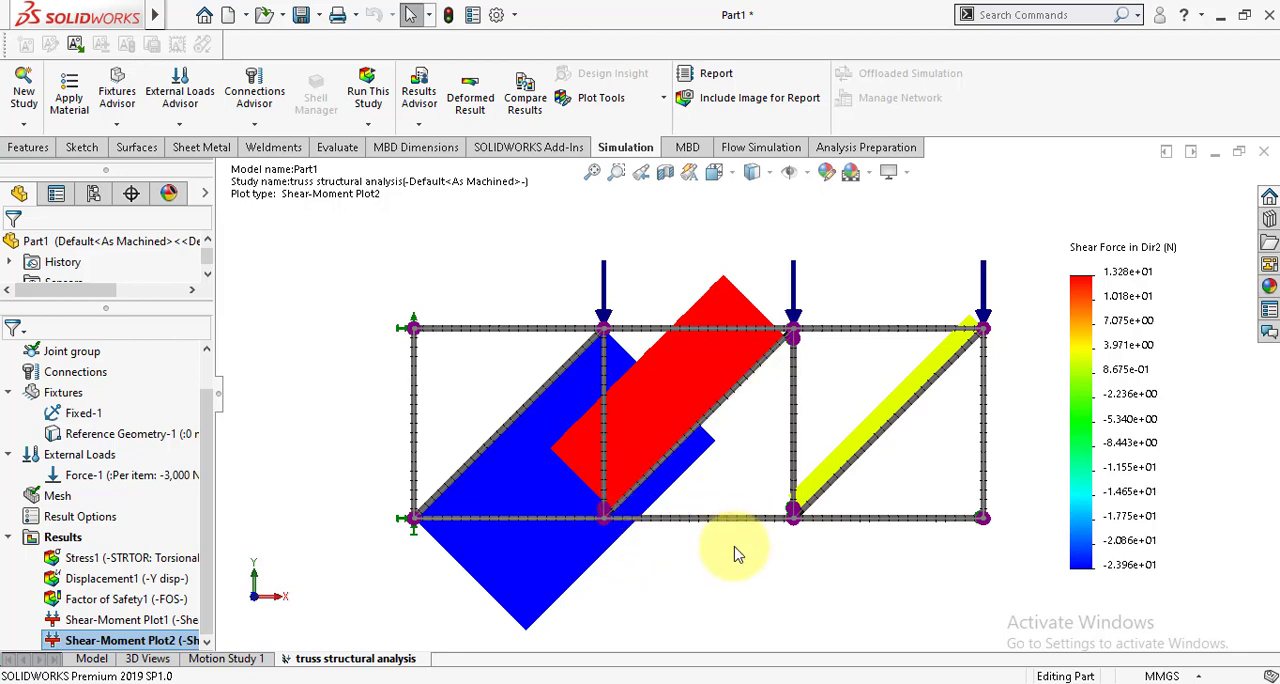
pyautogui.scroll(1, 735, 550)
pyautogui.scroll(-1, 764, 550)
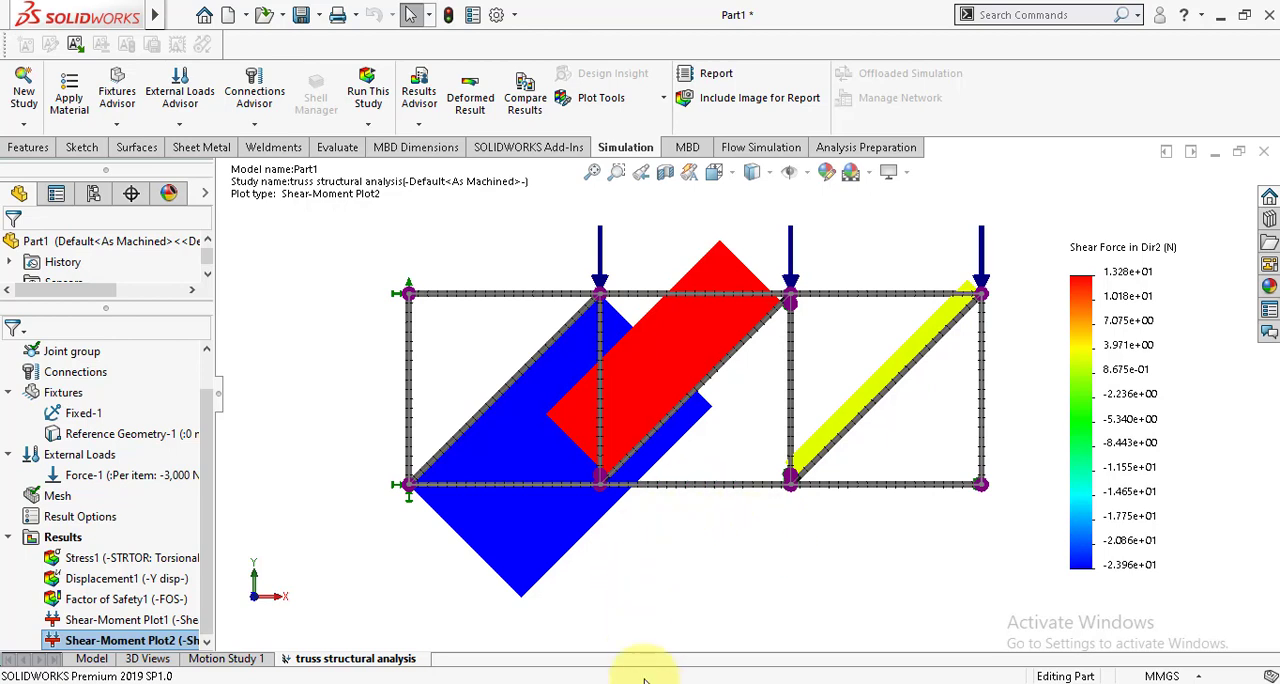
pyautogui.moveTo(645, 680)
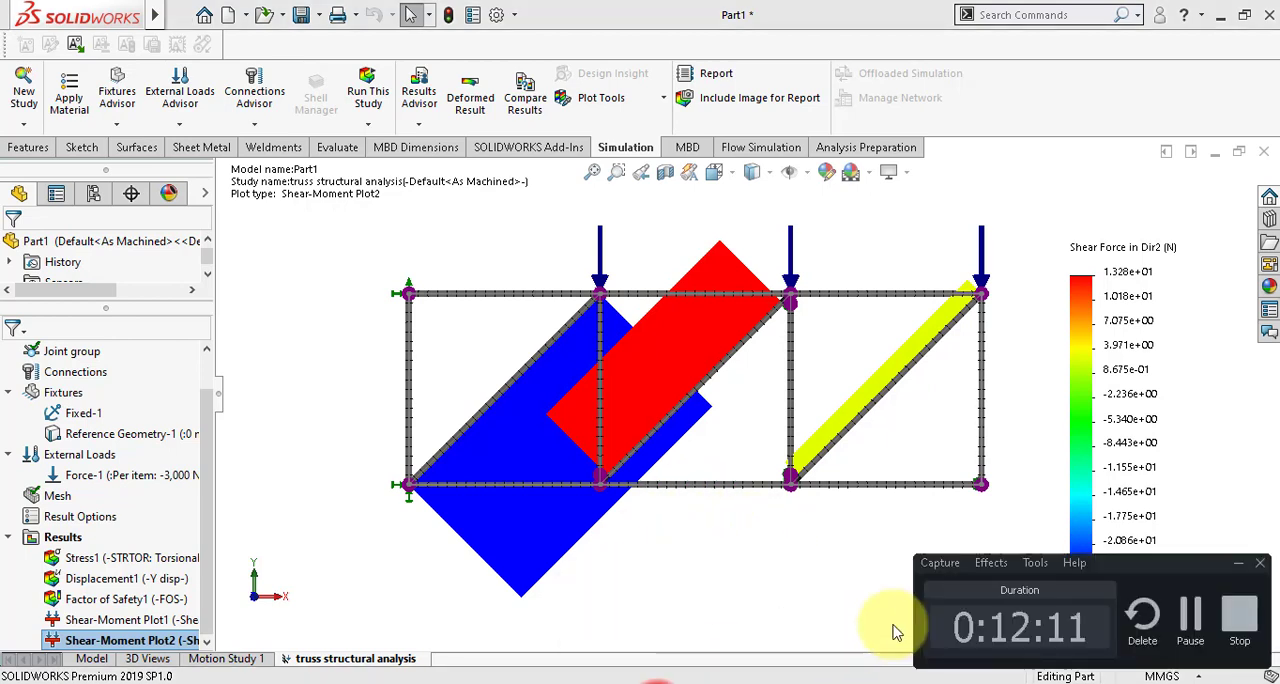
pyautogui.click(1234, 610)
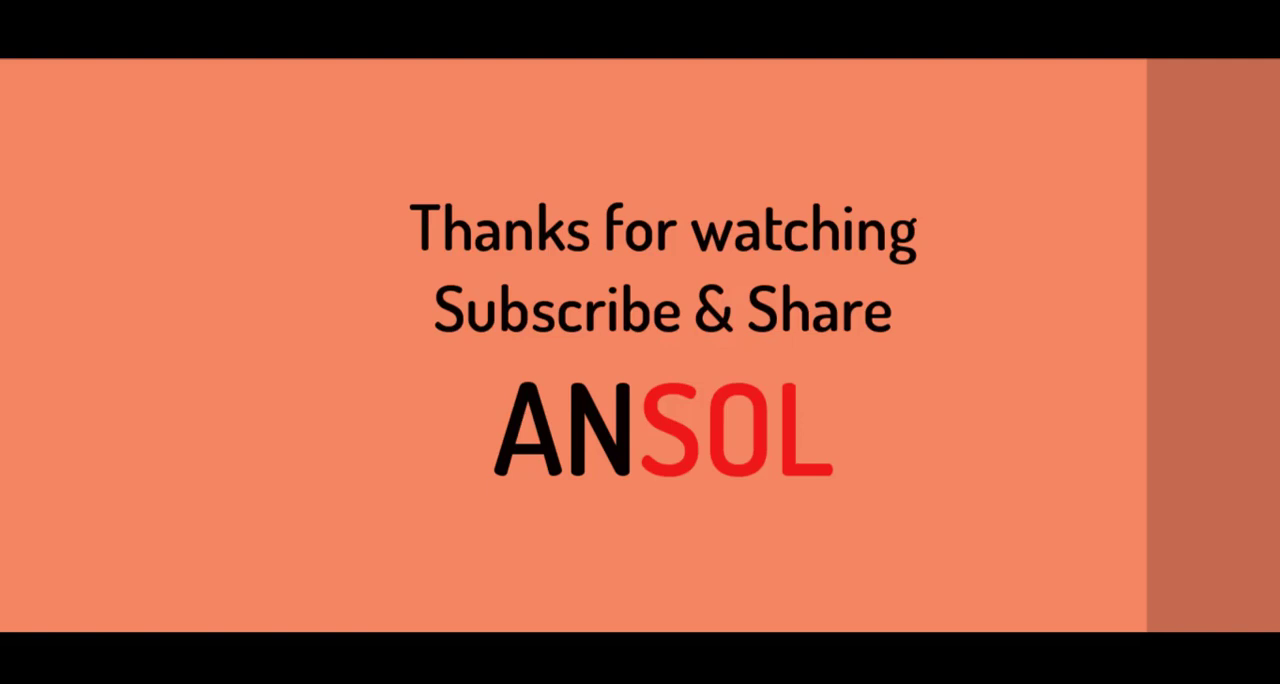